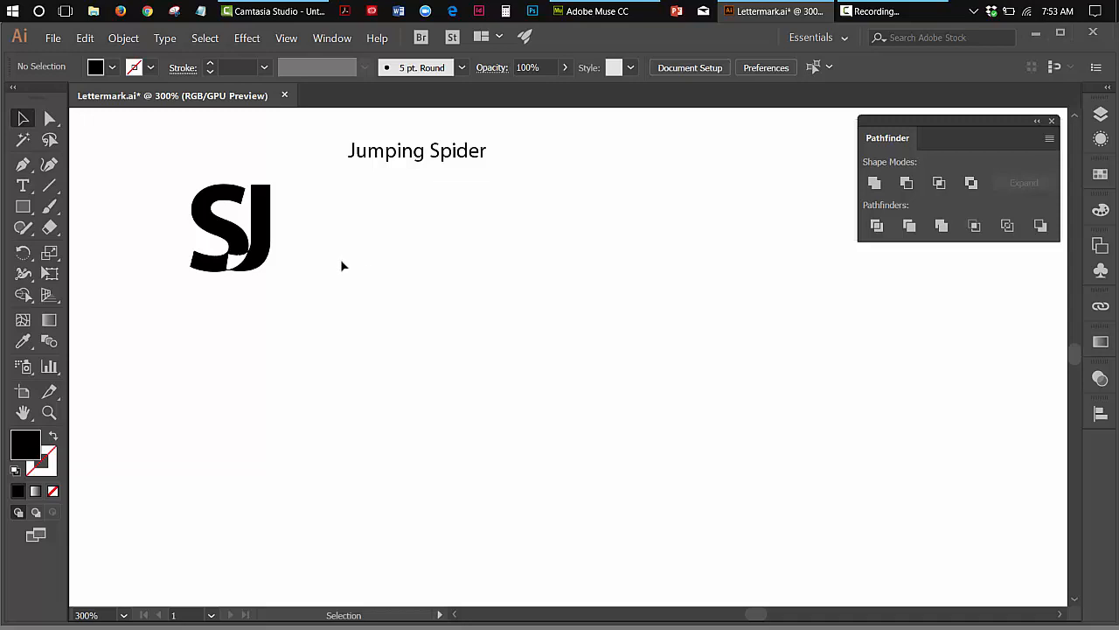
# Reposition the Pathfinder panel and tear off the Shape Builder tool group as a floating panel beside it
pyautogui.moveTo(910, 120); pyautogui.dragTo(862, 148)
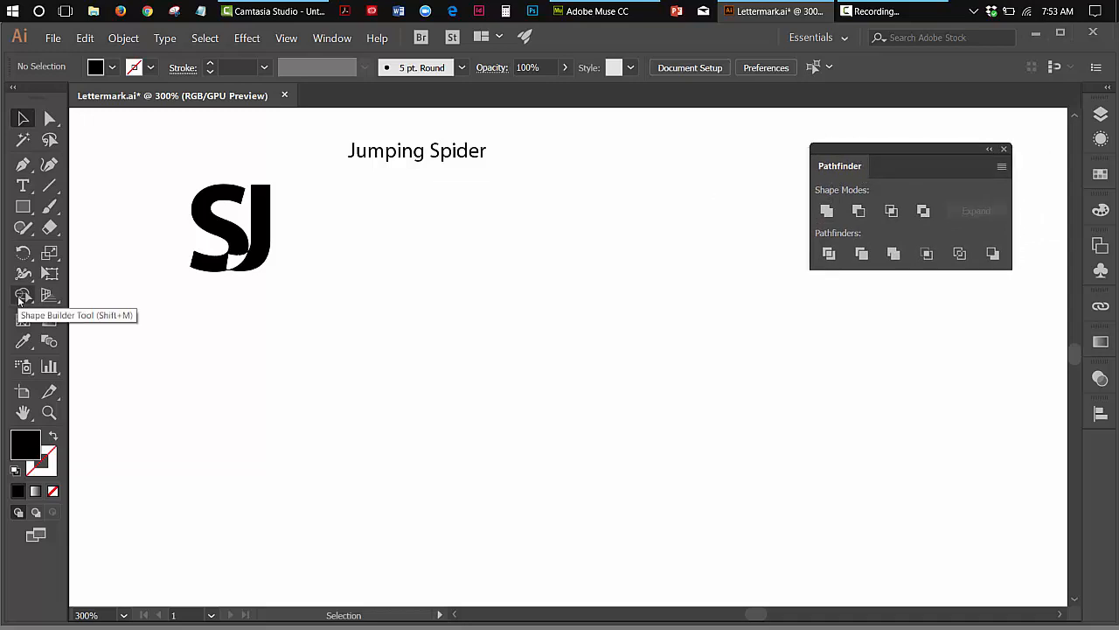
pyautogui.moveTo(19, 299); pyautogui.dragTo(246, 331)
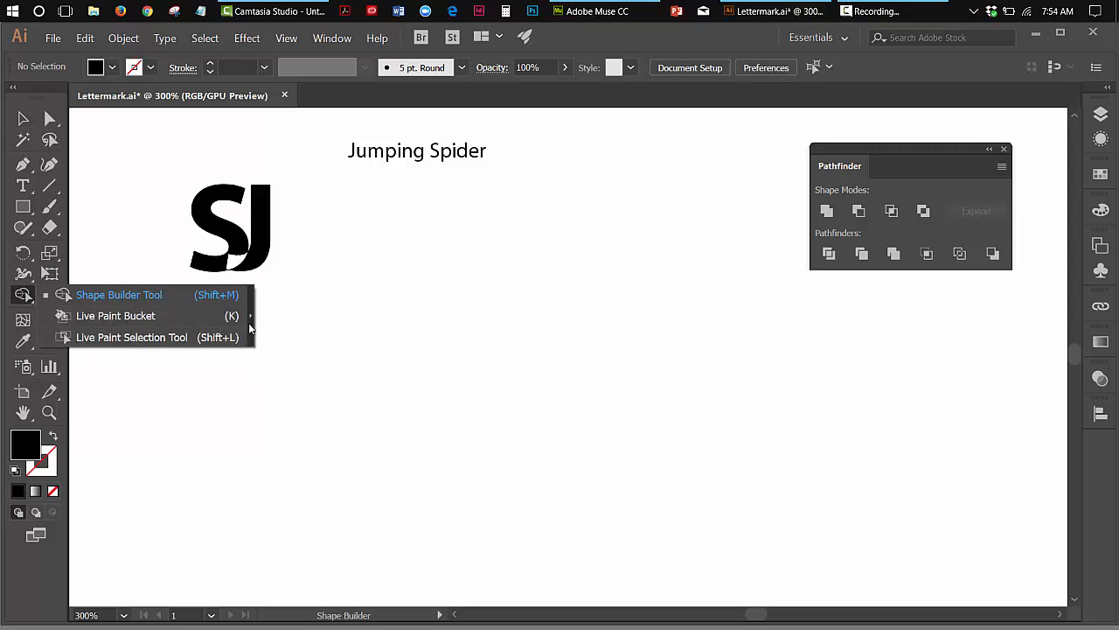
pyautogui.click(345, 322)
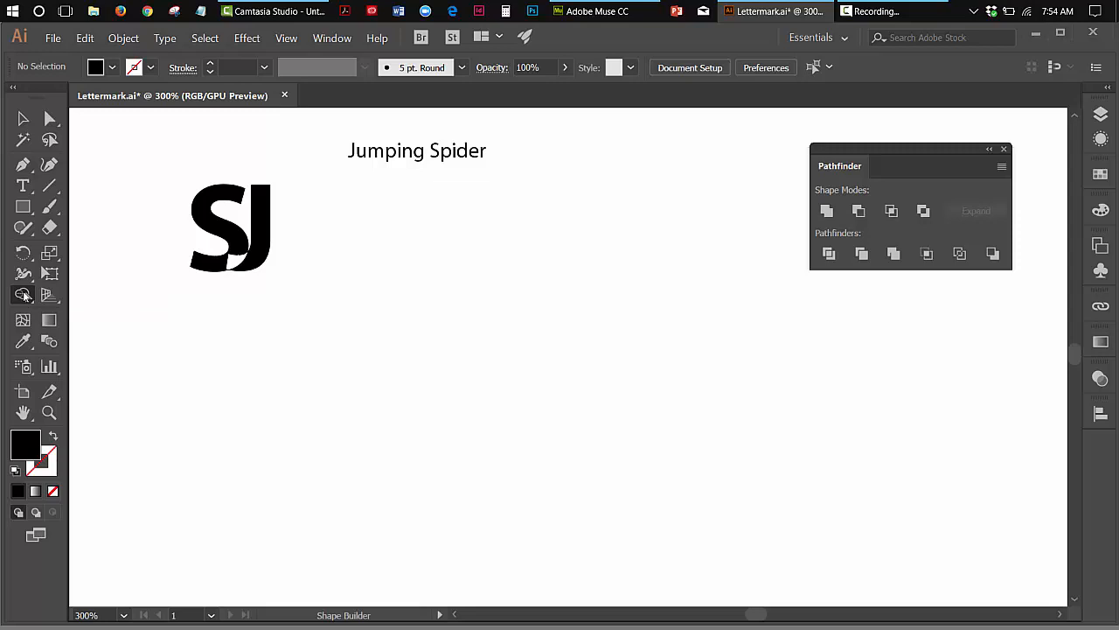
pyautogui.click(23, 295)
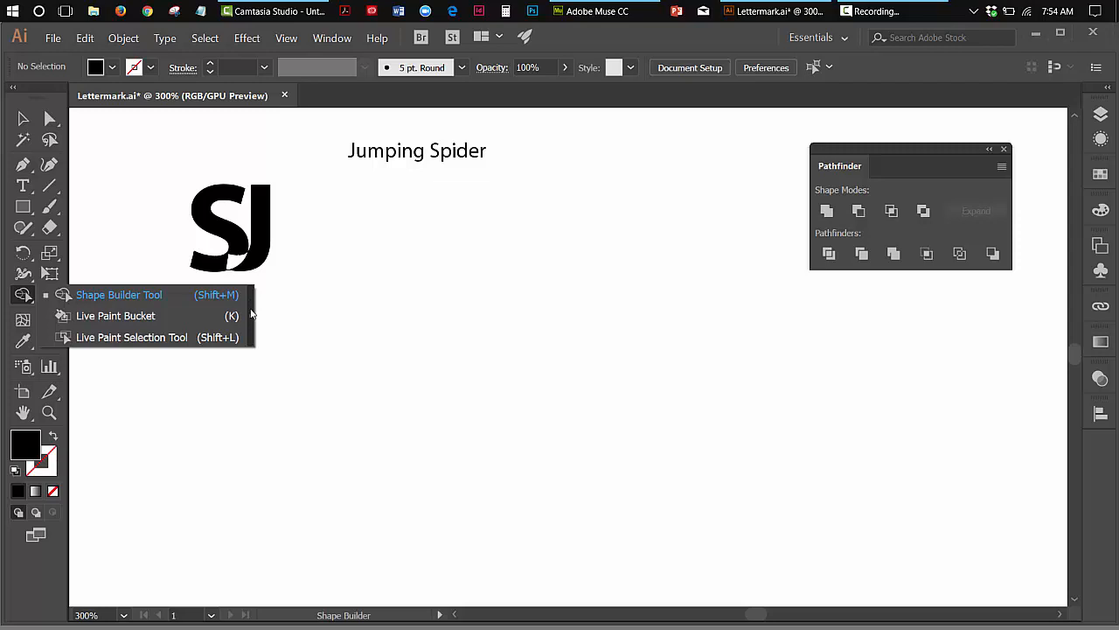
pyautogui.click(251, 313)
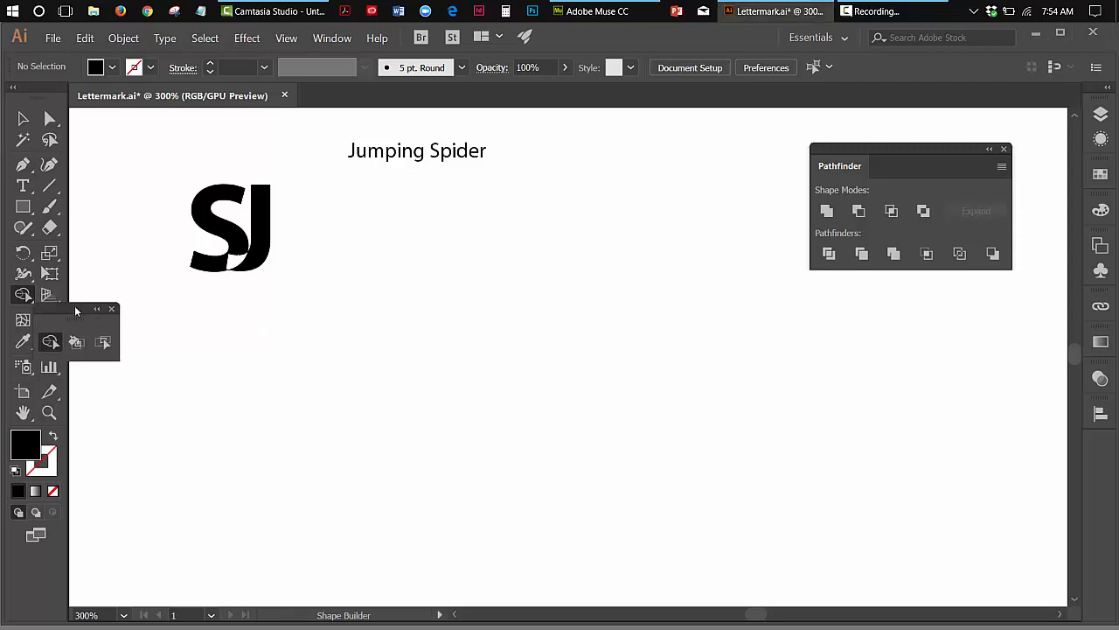
pyautogui.moveTo(75, 309); pyautogui.dragTo(733, 177)
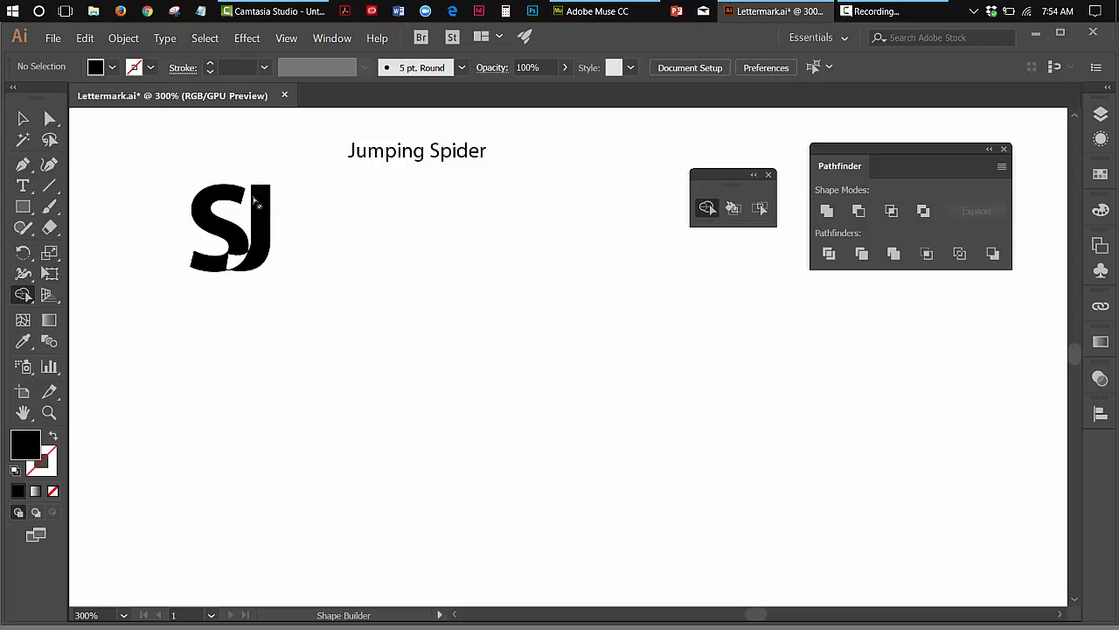
# Add a separate text object with the letter J below the Jumping Spider heading
pyautogui.click(23, 186)
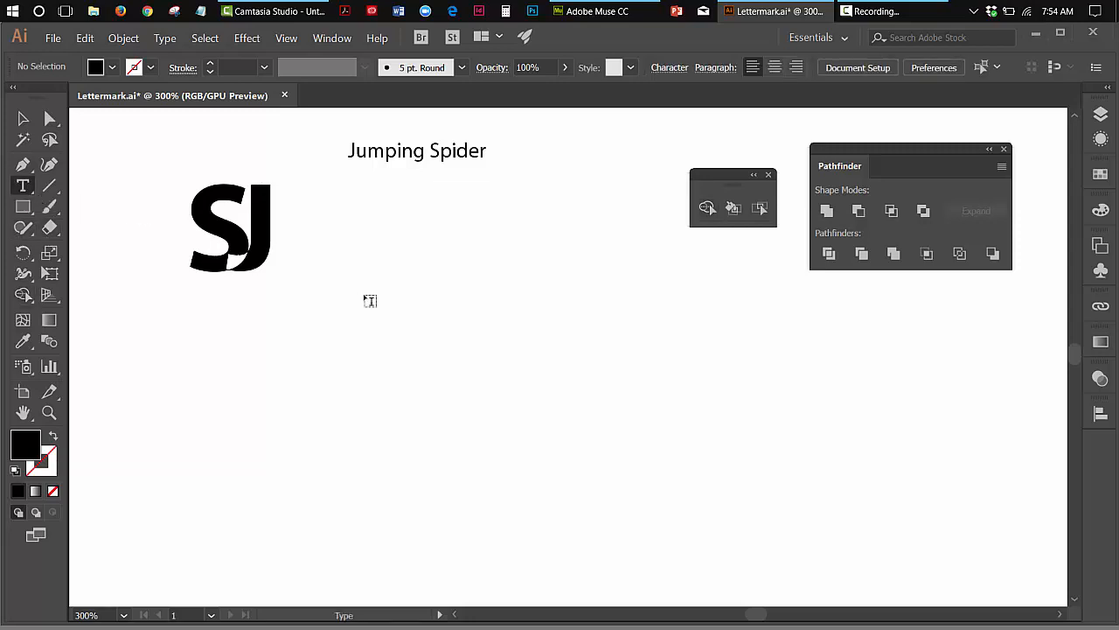
pyautogui.click(410, 271)
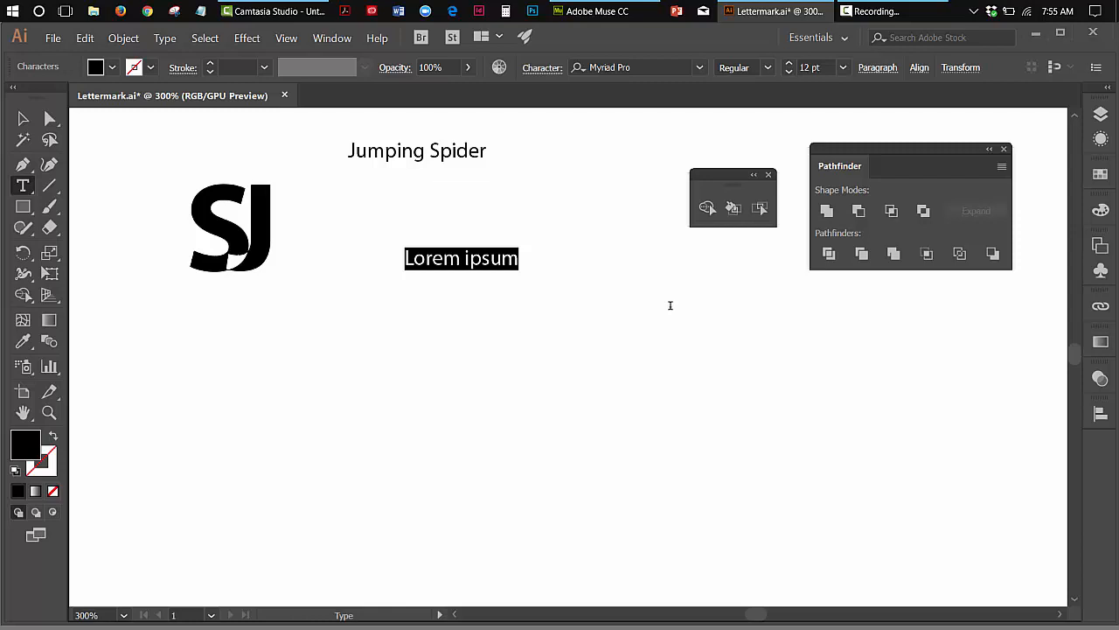
pyautogui.write('J')
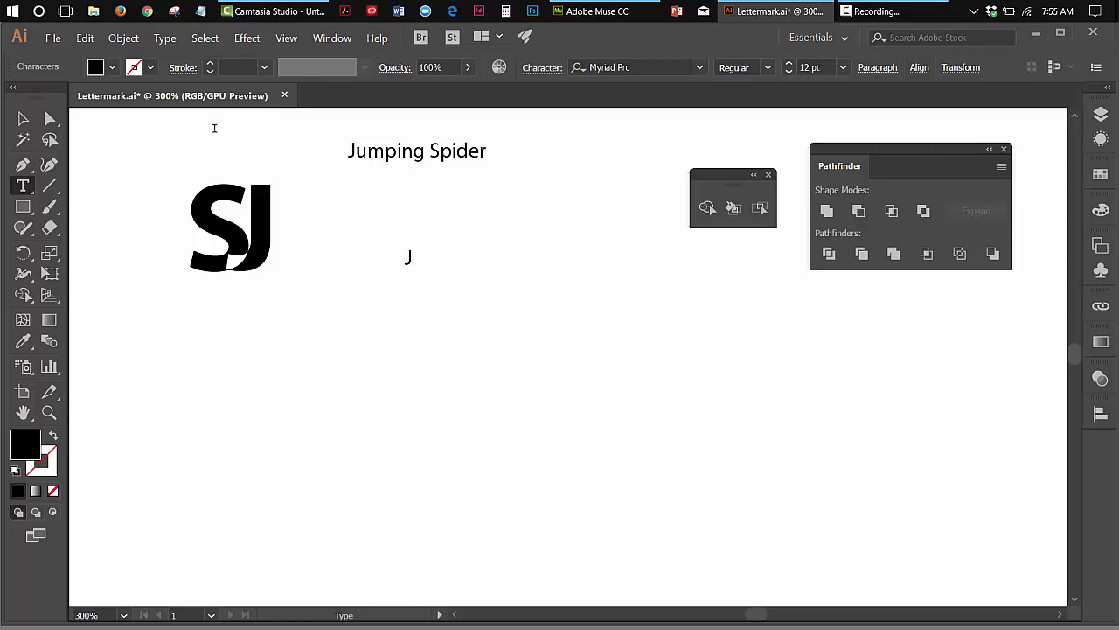
pyautogui.click(23, 118)
pyautogui.click(439, 317)
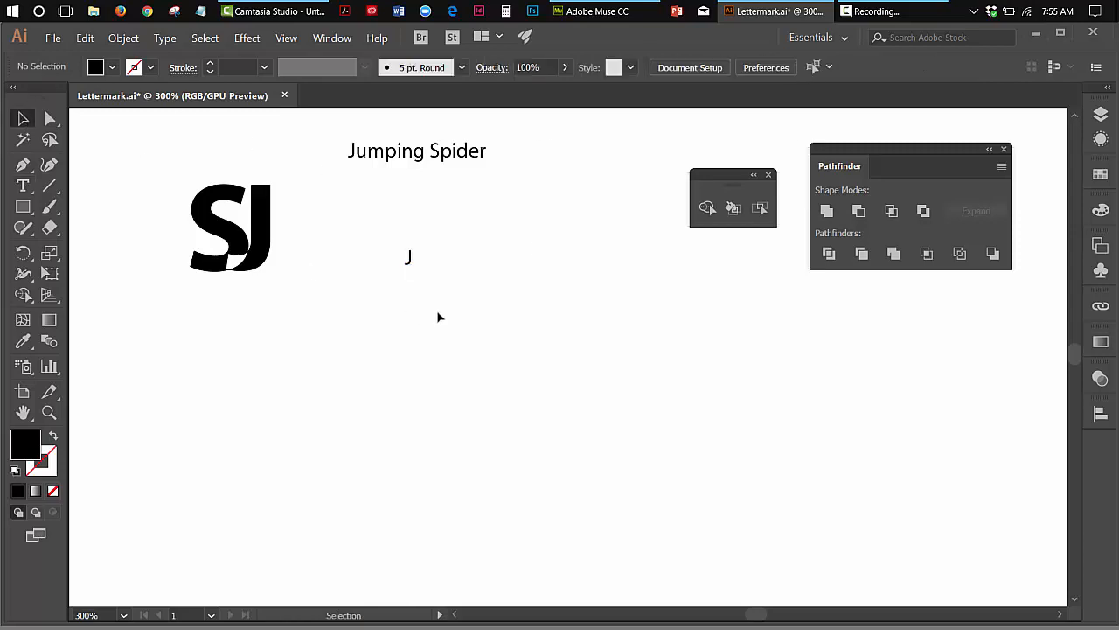
# Add a separate text object with the letter S and align it beside the J
pyautogui.click(23, 185)
pyautogui.click(452, 258)
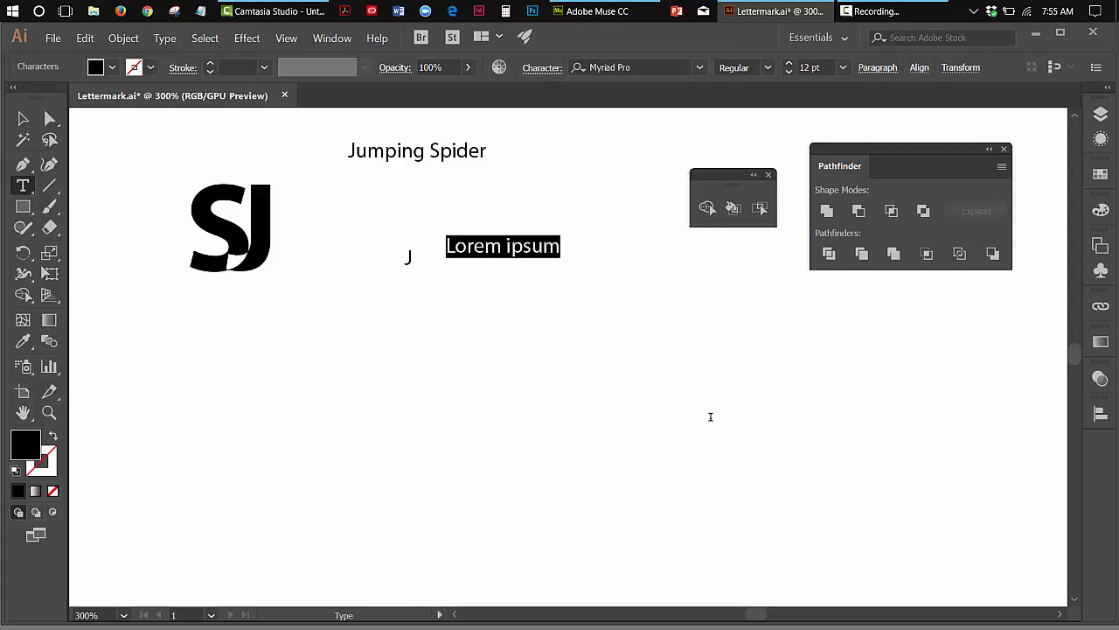
pyautogui.write('S')
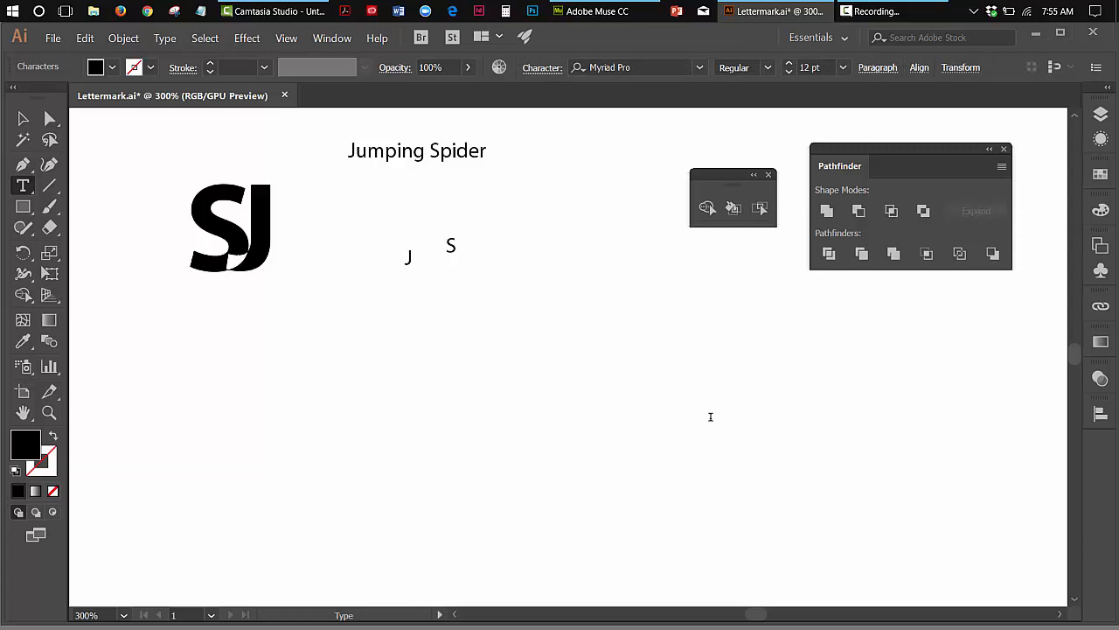
pyautogui.click(23, 118)
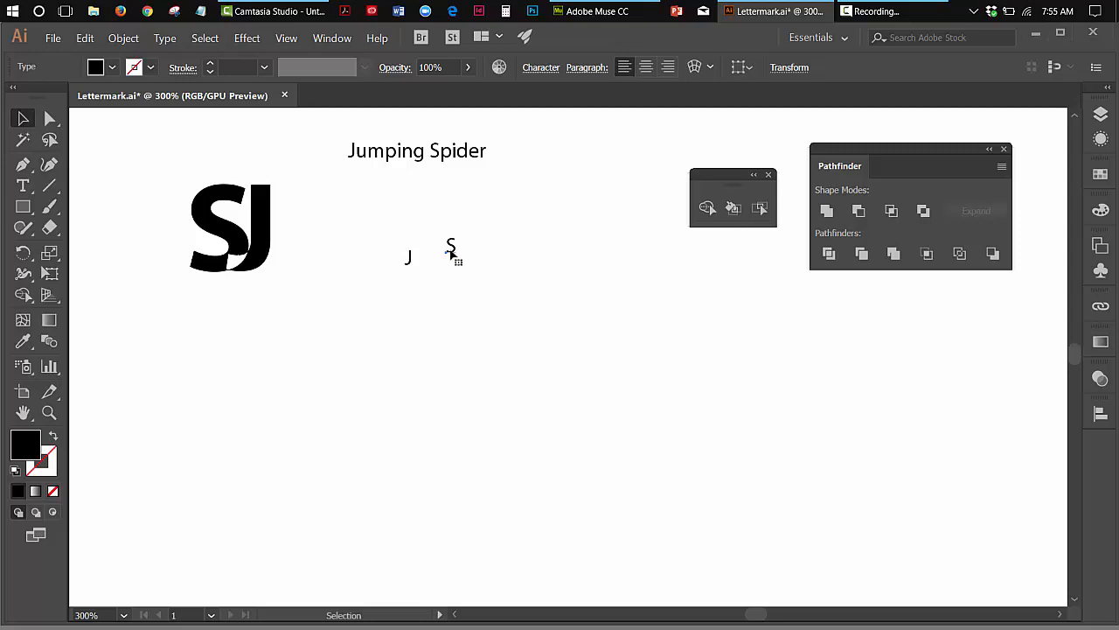
pyautogui.moveTo(451, 251); pyautogui.dragTo(439, 261)
# Set both the J and S text objects to 72 pt Myriad Pro Bold
pyautogui.moveTo(377, 238); pyautogui.dragTo(468, 293)
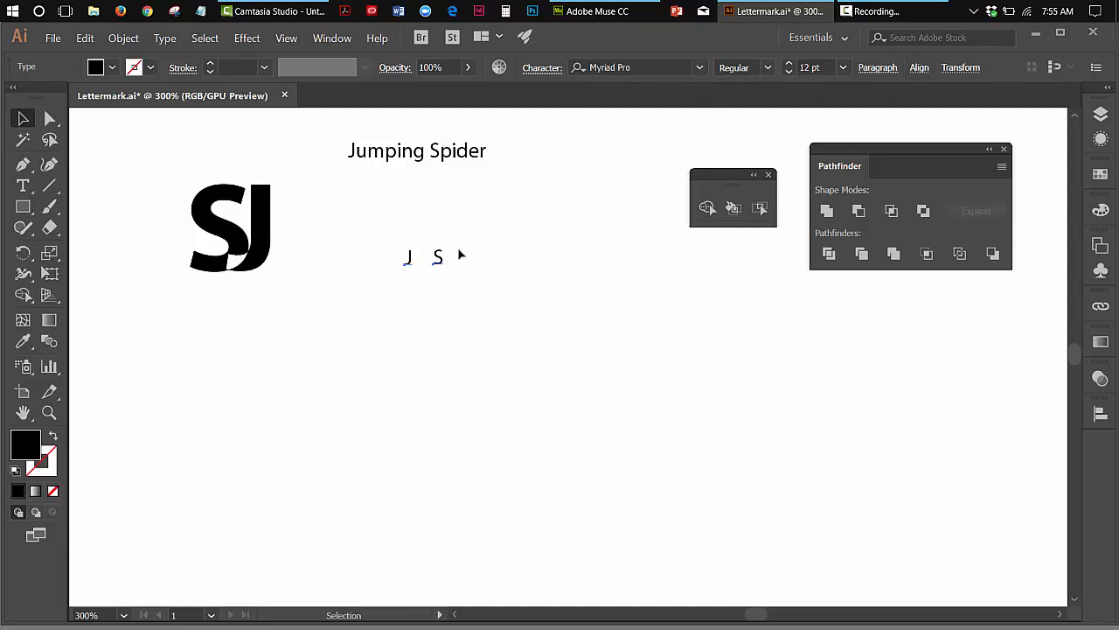
pyautogui.click(541, 69)
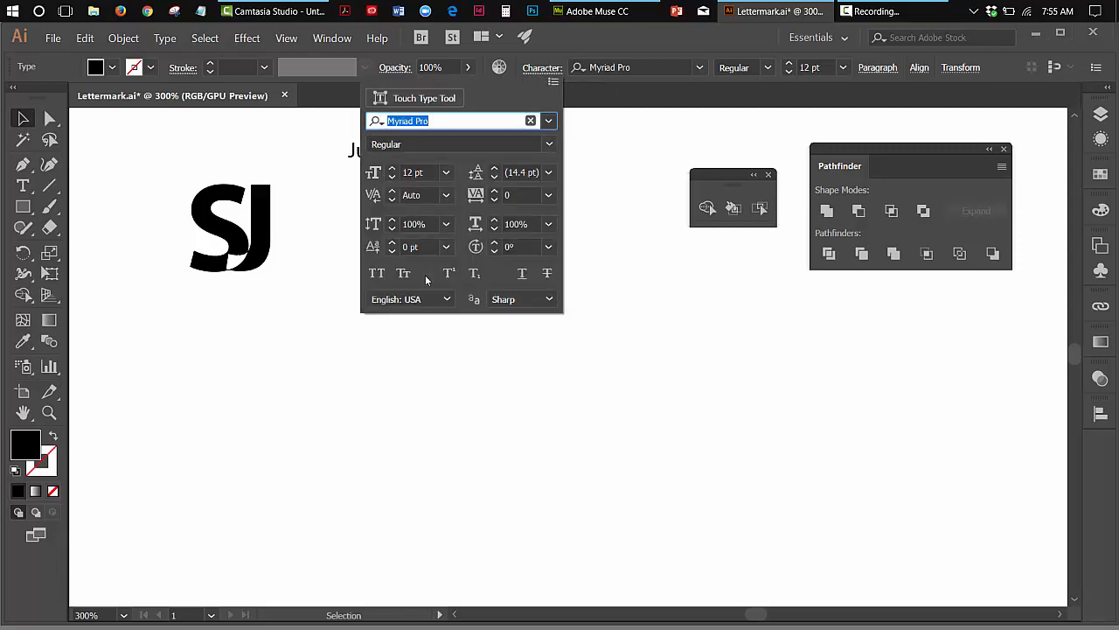
pyautogui.click(445, 174)
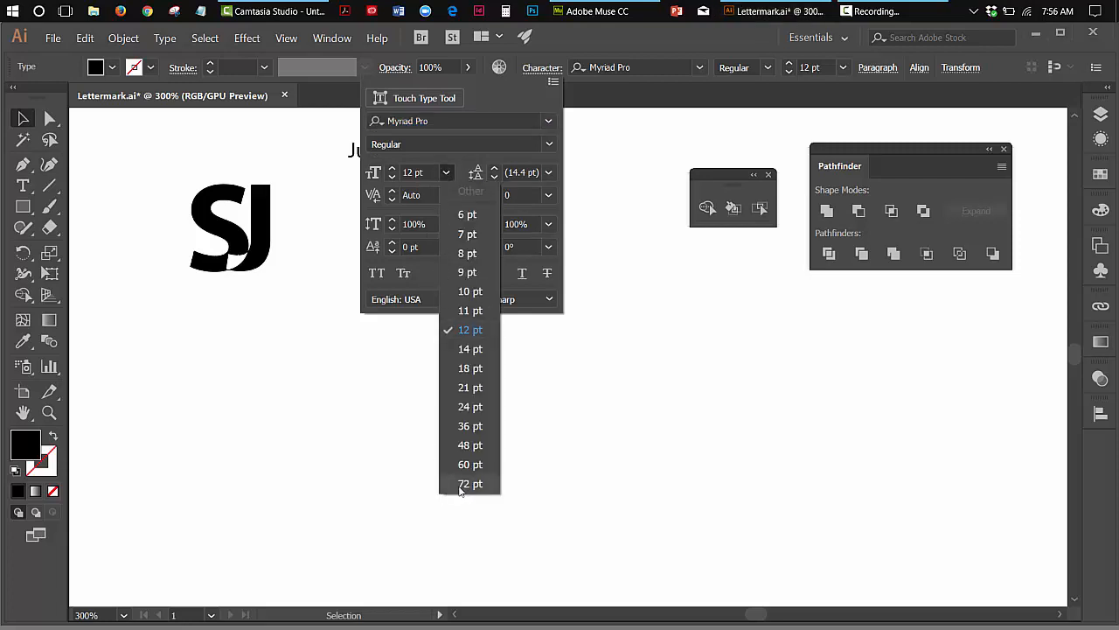
pyautogui.click(460, 487)
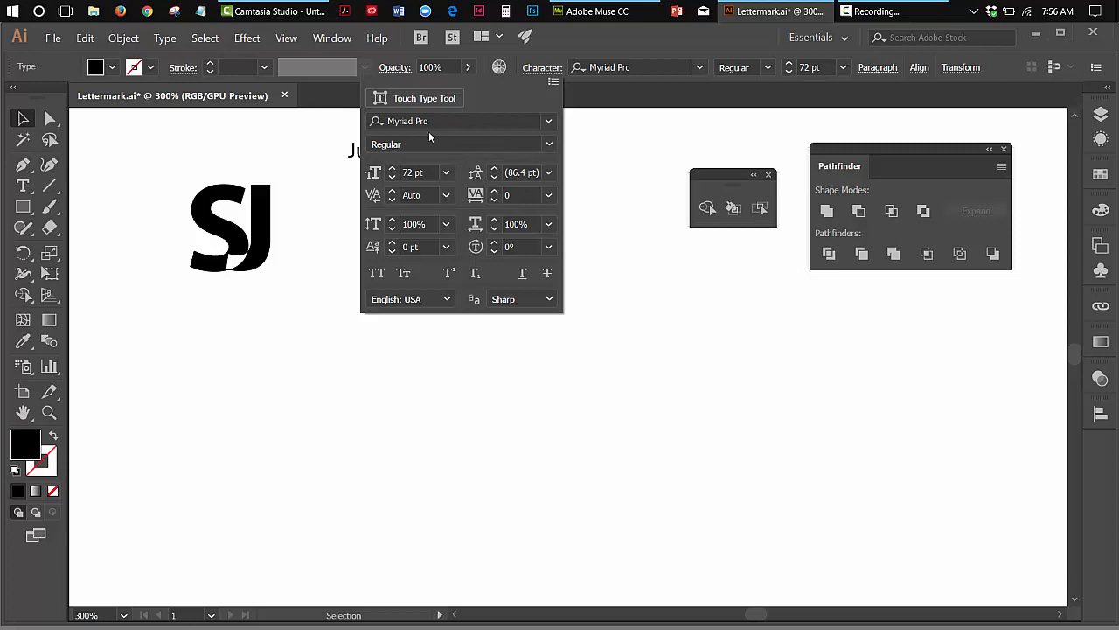
pyautogui.click(549, 144)
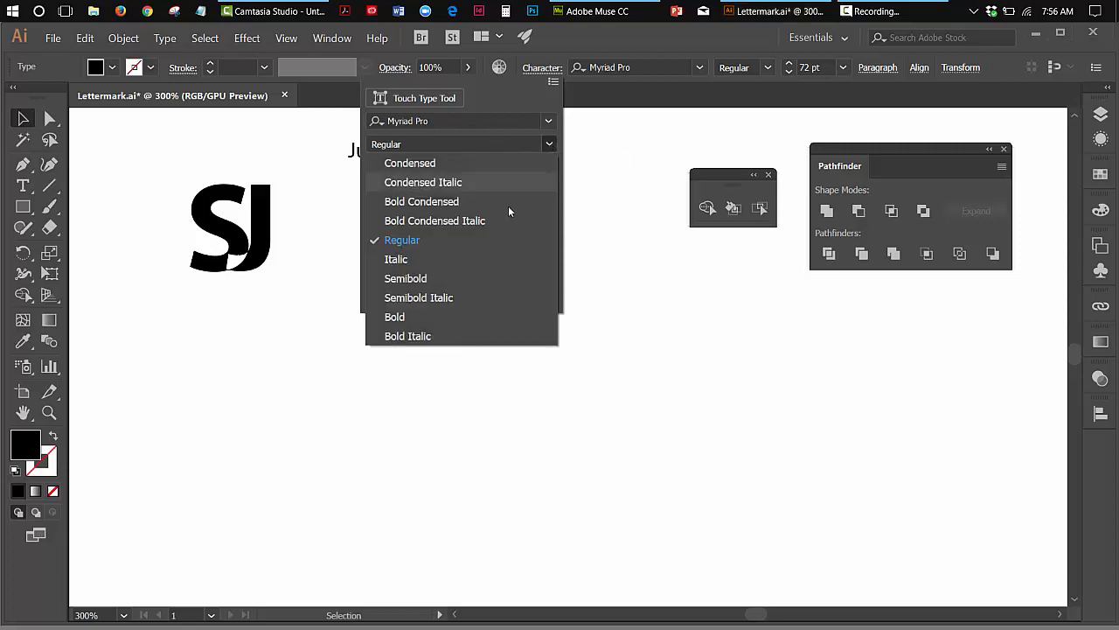
pyautogui.press('Escape')
pyautogui.click(402, 317)
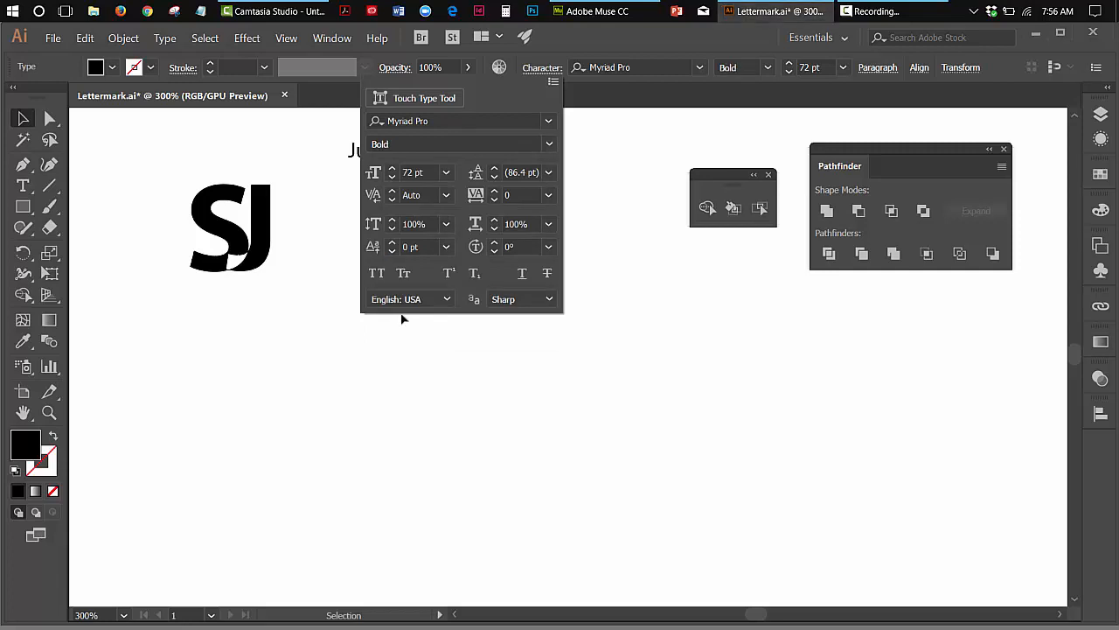
pyautogui.click(589, 106)
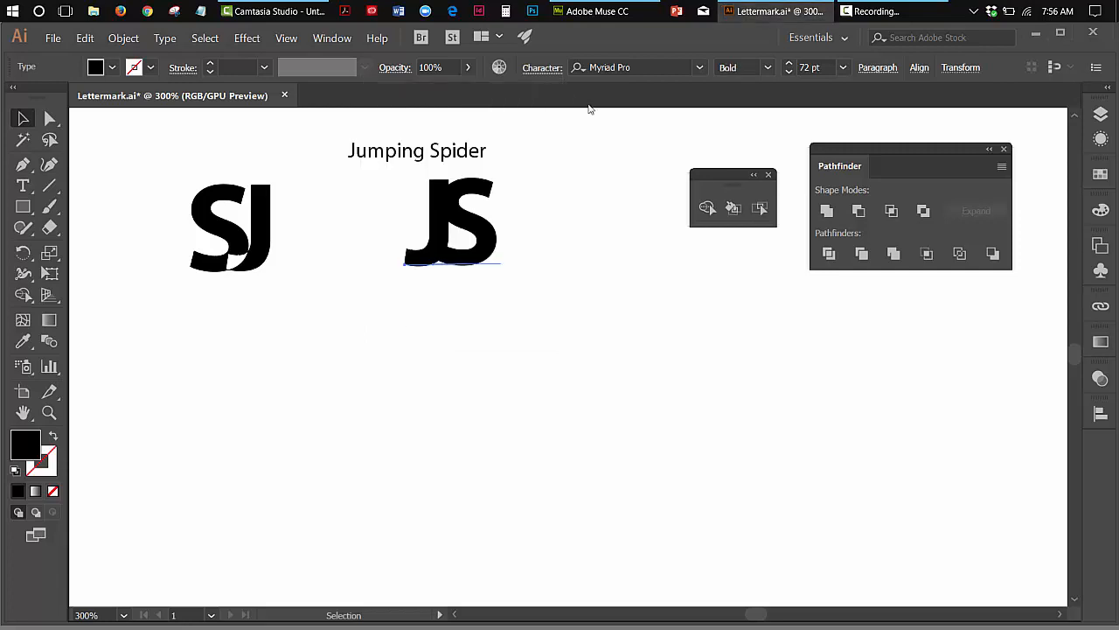
# Move the J and S down from the heading, and shift the S away so the letters no longer overlap
pyautogui.moveTo(436, 244); pyautogui.dragTo(445, 300)
pyautogui.click(577, 343)
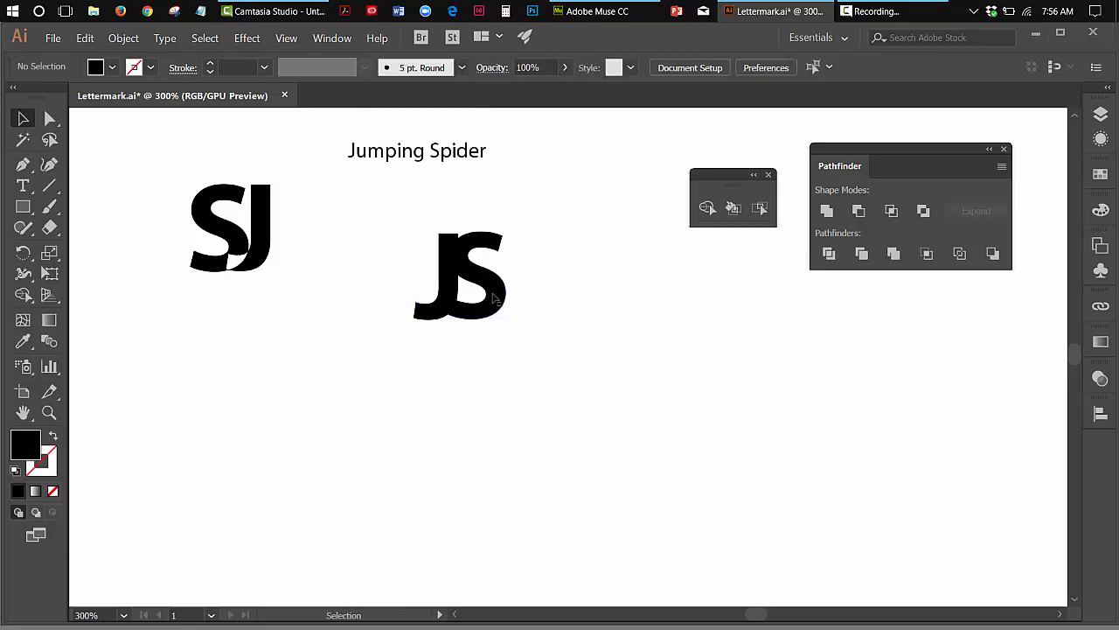
pyautogui.moveTo(494, 299); pyautogui.dragTo(534, 300)
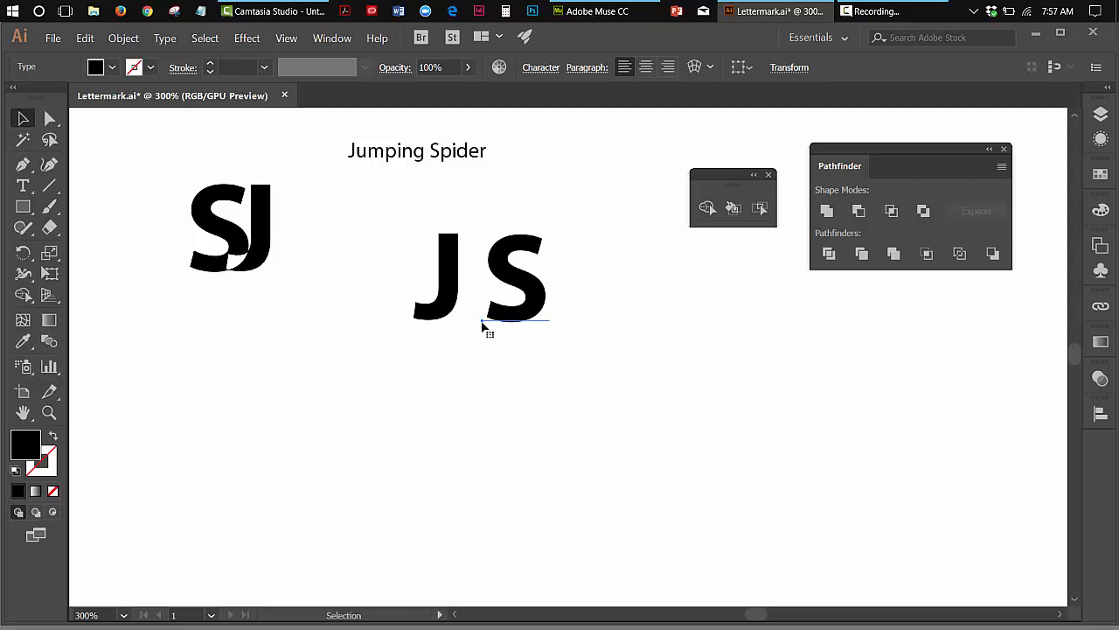
# Try adding the letters AM after the S, and undo the addition
pyautogui.press('t')
pyautogui.click(545, 307)
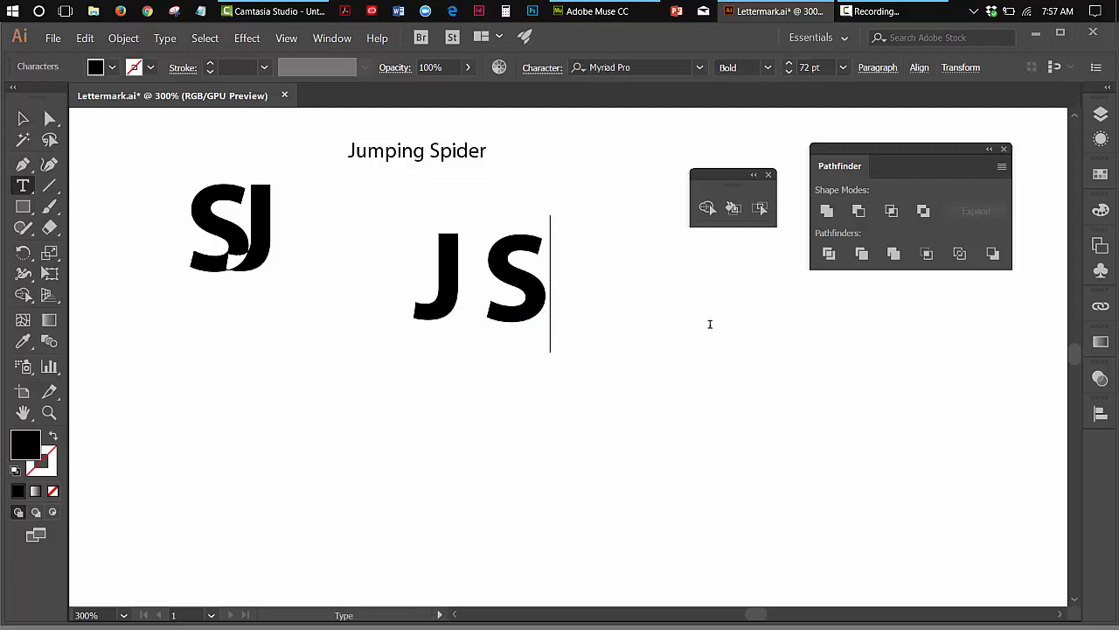
pyautogui.write('AM')
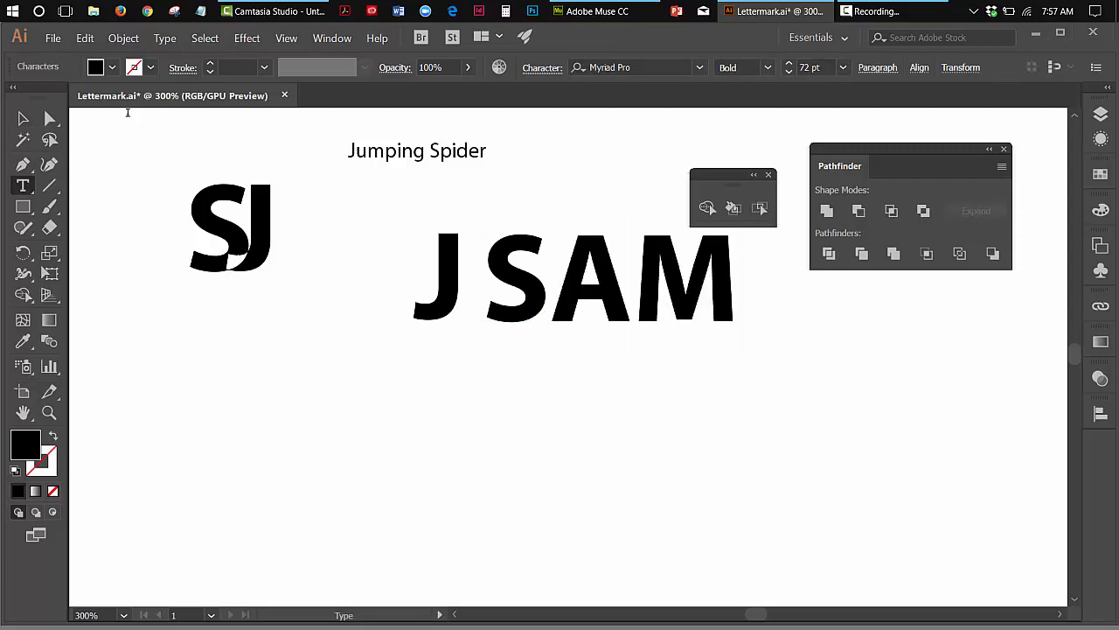
pyautogui.click(23, 116)
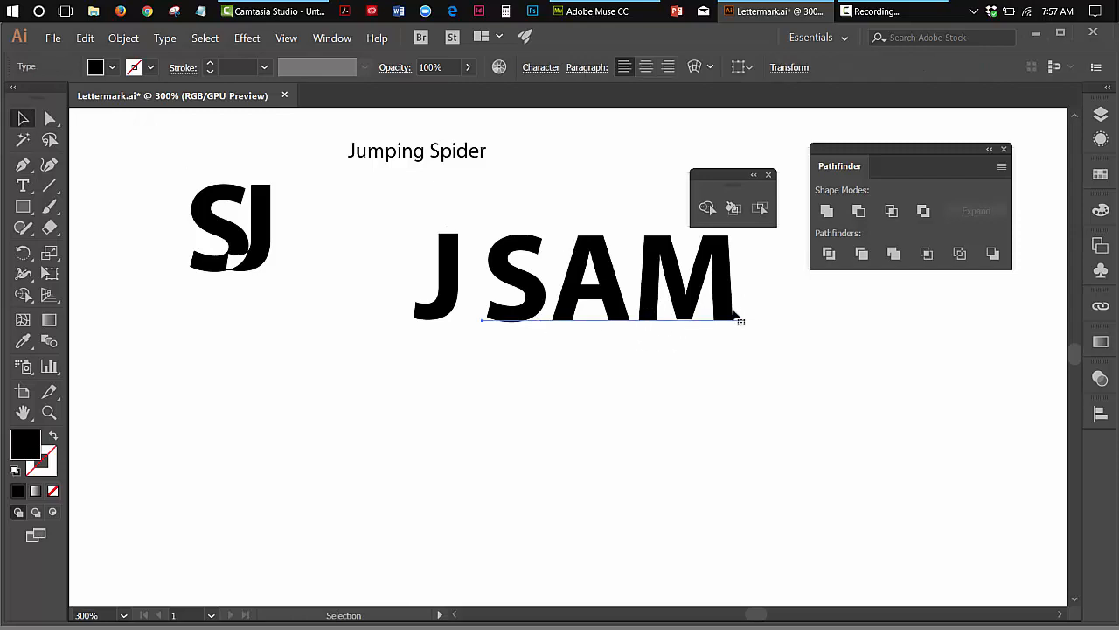
pyautogui.click(85, 38)
pyautogui.click(105, 54)
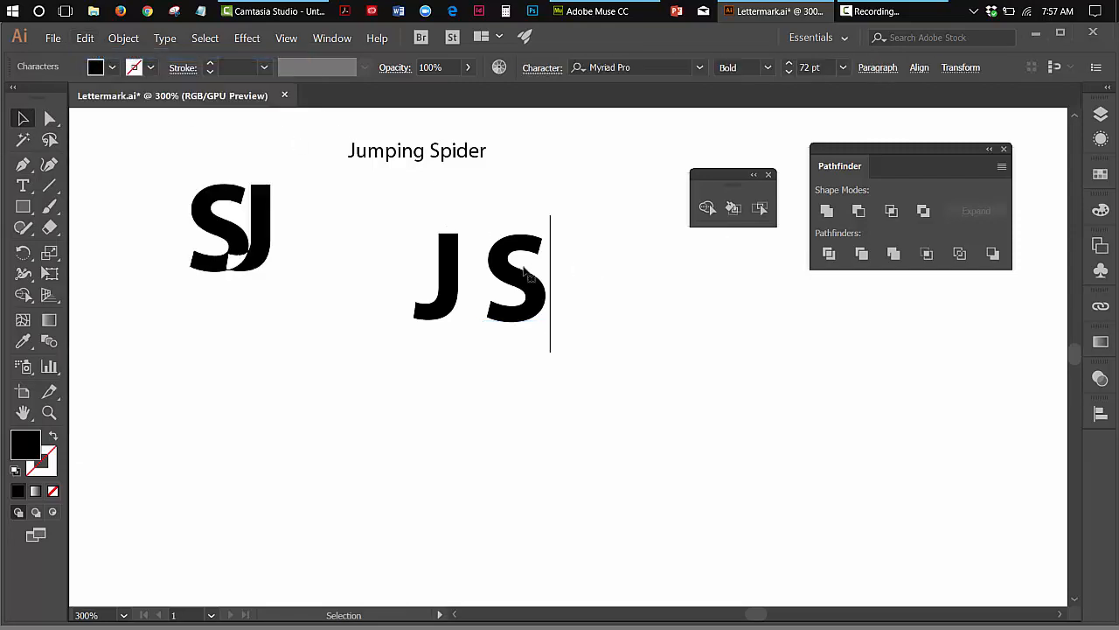
pyautogui.click(22, 120)
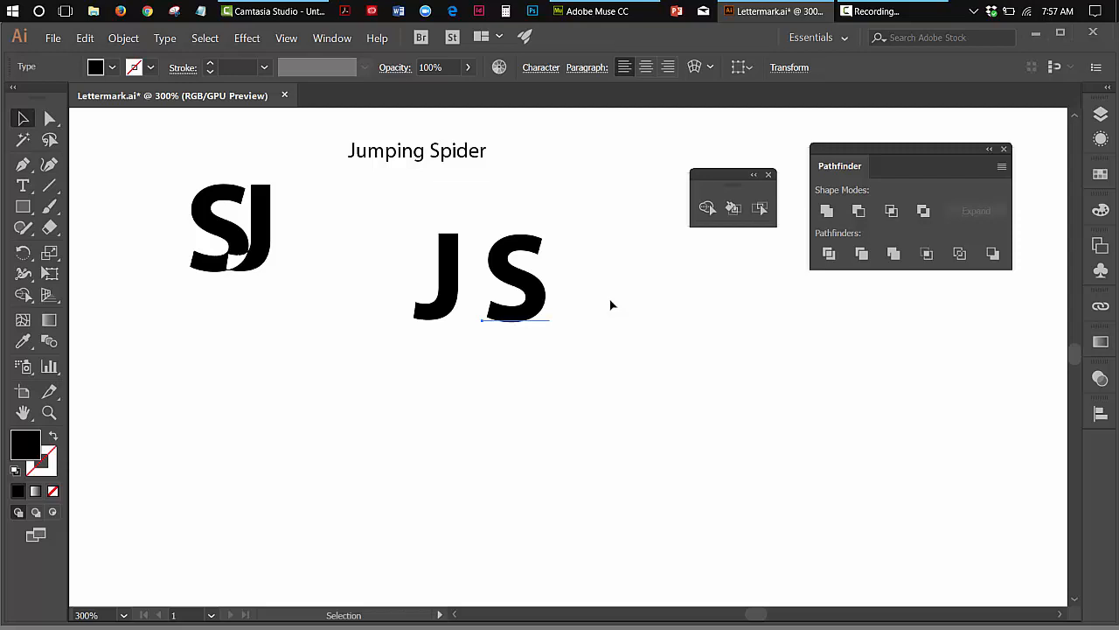
# Draw a black rectangle beside the S and shift it slightly upward
pyautogui.click(29, 210)
pyautogui.moveTo(29, 210); pyautogui.dragTo(96, 208)
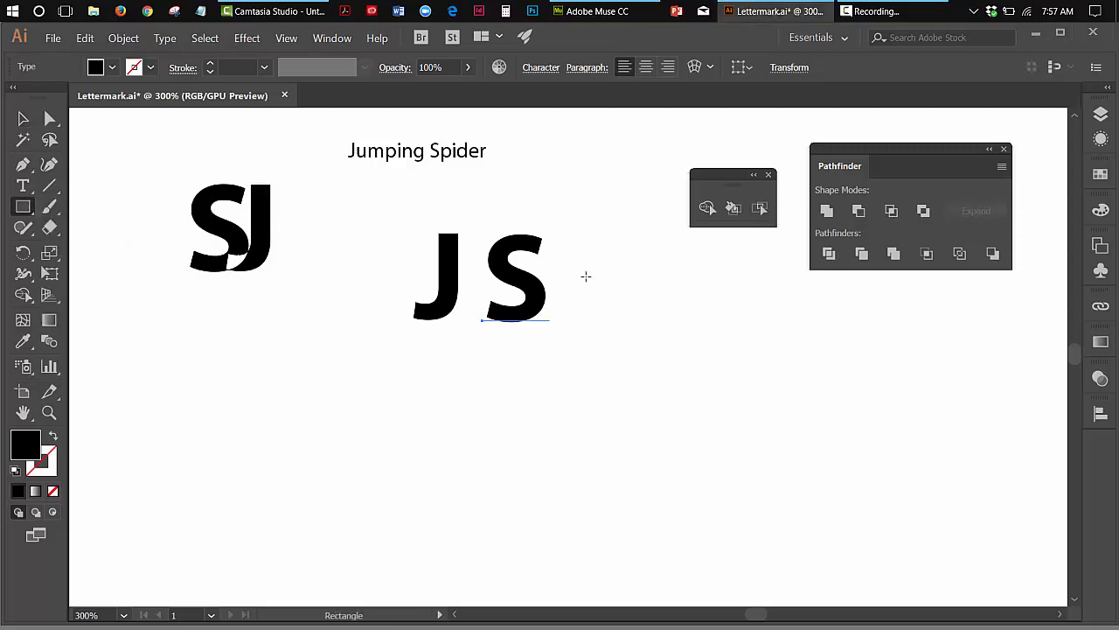
pyautogui.moveTo(616, 269); pyautogui.dragTo(725, 341)
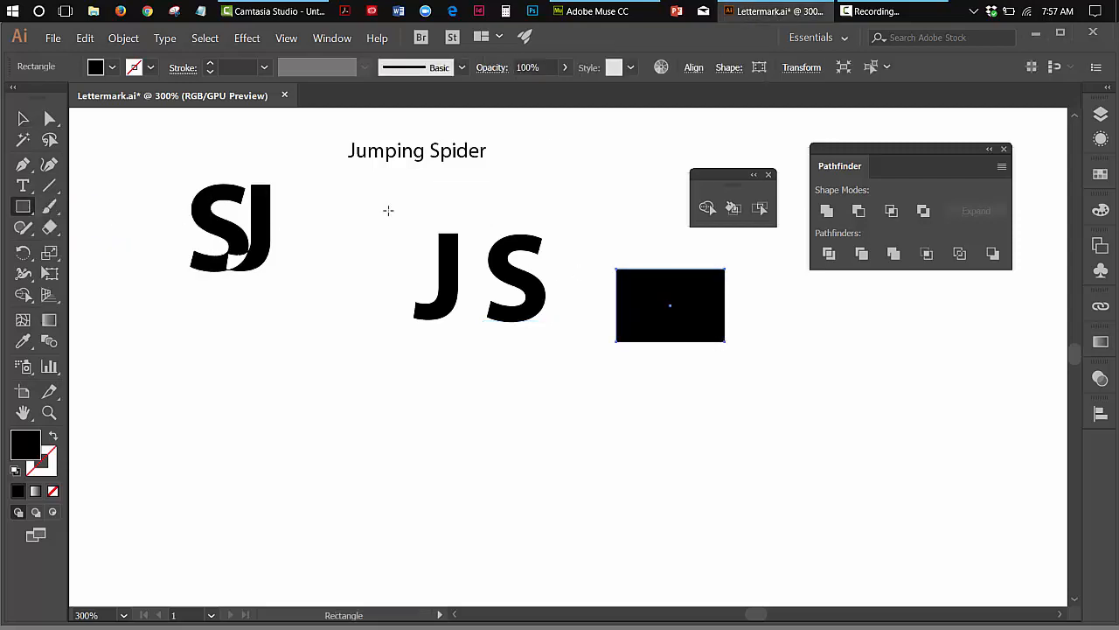
pyautogui.click(23, 117)
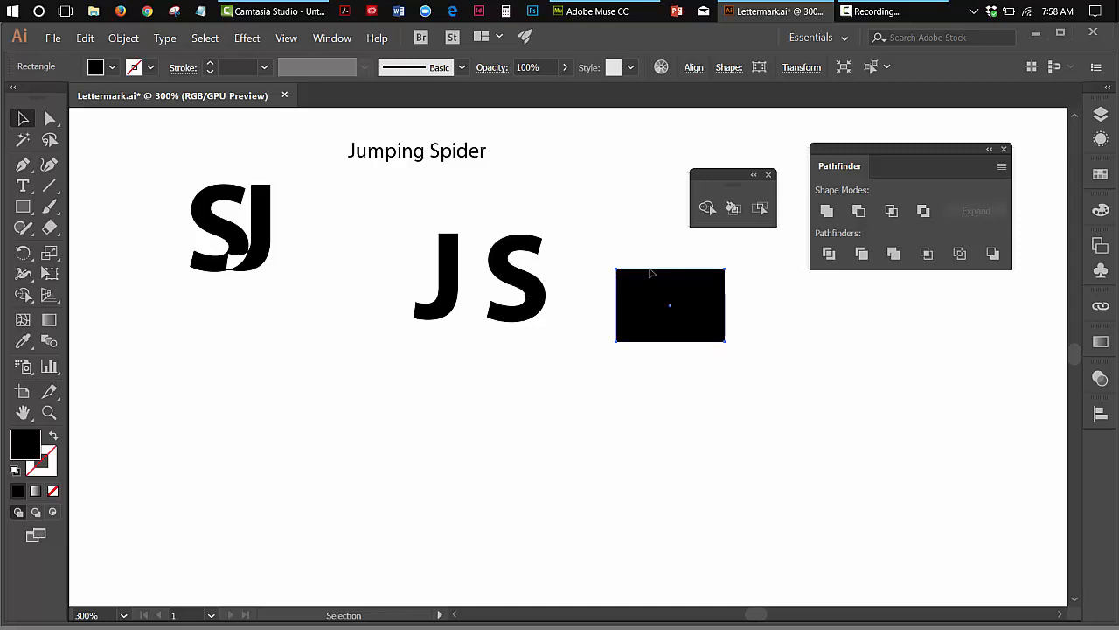
pyautogui.moveTo(651, 287); pyautogui.dragTo(650, 280)
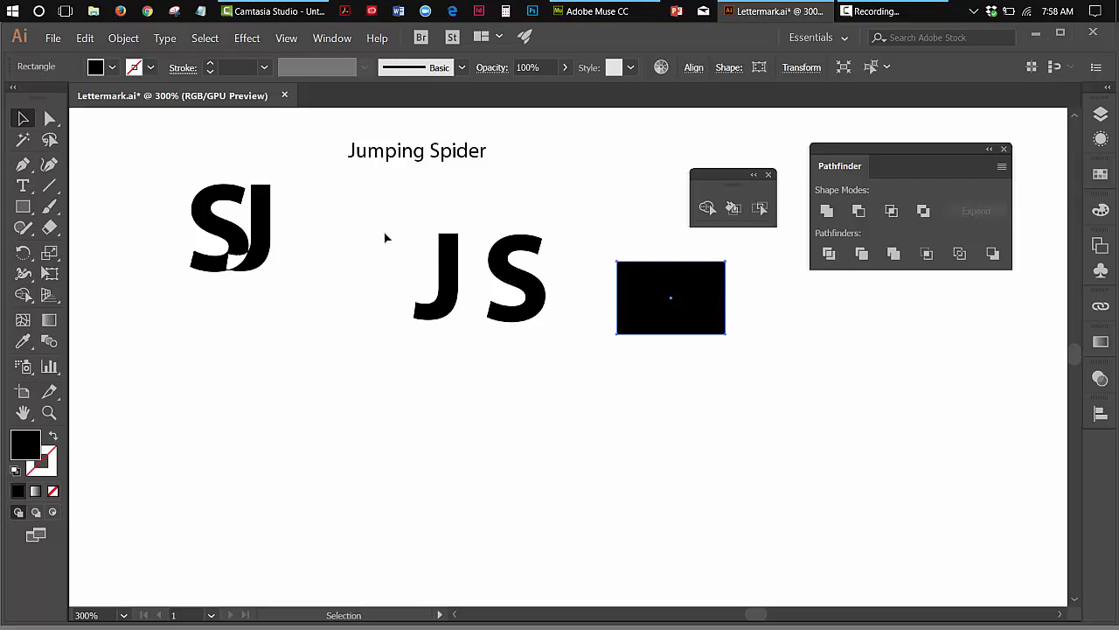
# Convert the separate J and S text objects to outlines
pyautogui.moveTo(383, 232); pyautogui.dragTo(545, 338)
pyautogui.click(364, 251)
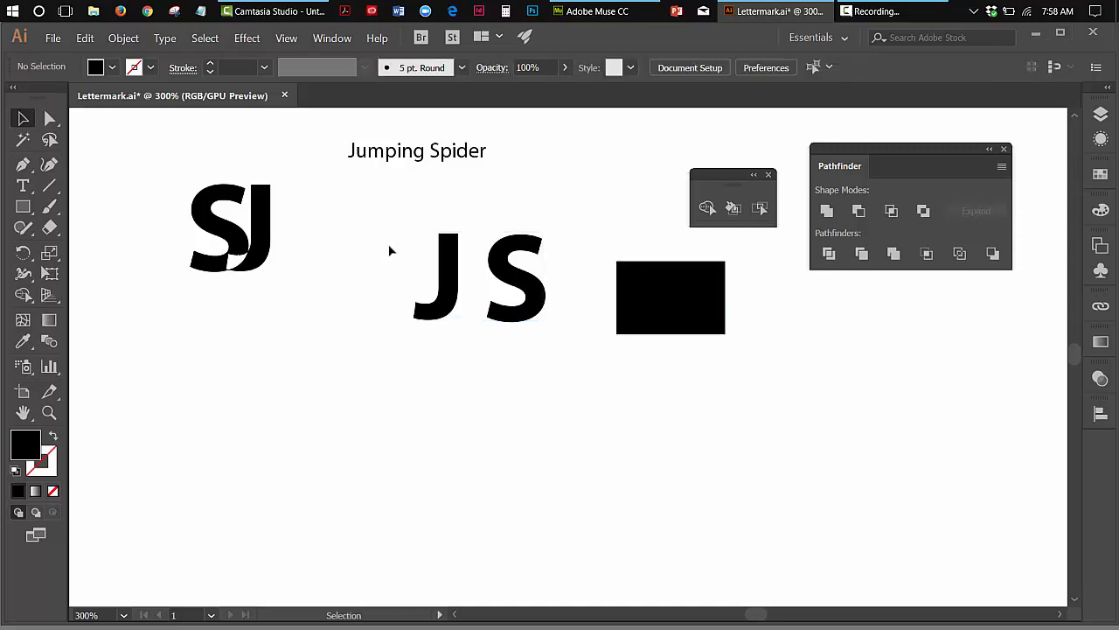
pyautogui.moveTo(414, 256); pyautogui.dragTo(555, 331)
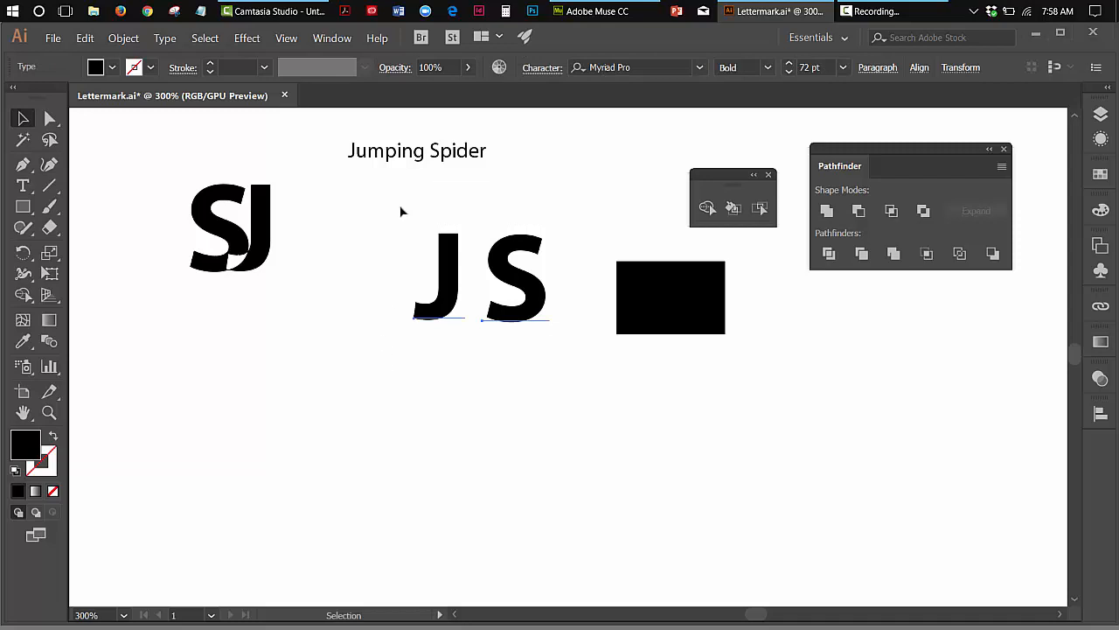
pyautogui.click(381, 194)
pyautogui.moveTo(399, 230); pyautogui.dragTo(504, 265)
pyautogui.click(171, 40)
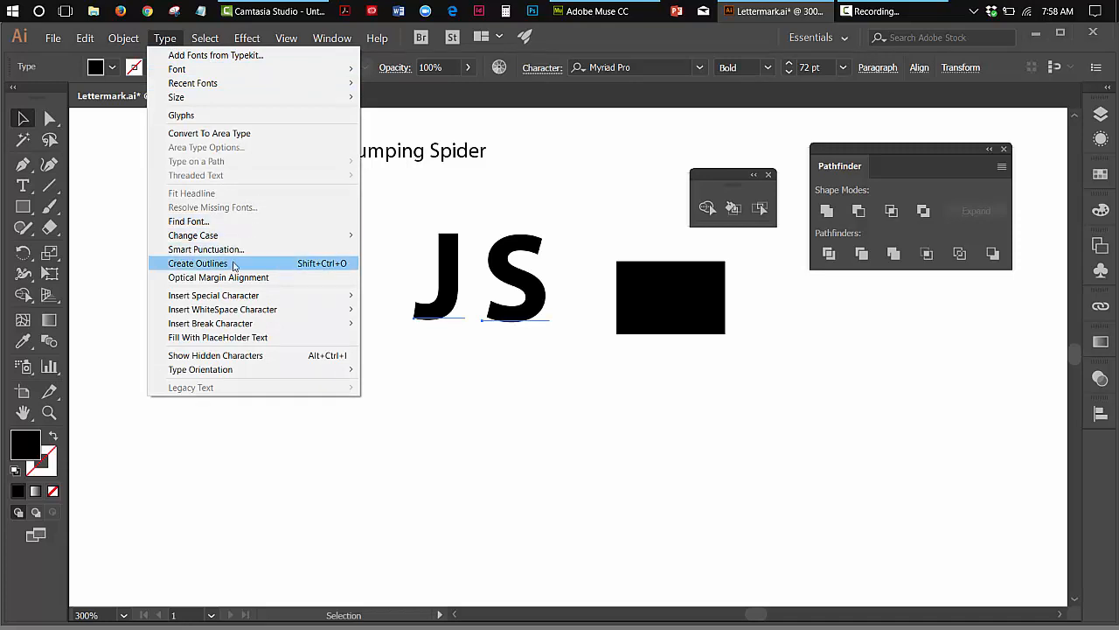
pyautogui.click(234, 265)
pyautogui.click(317, 278)
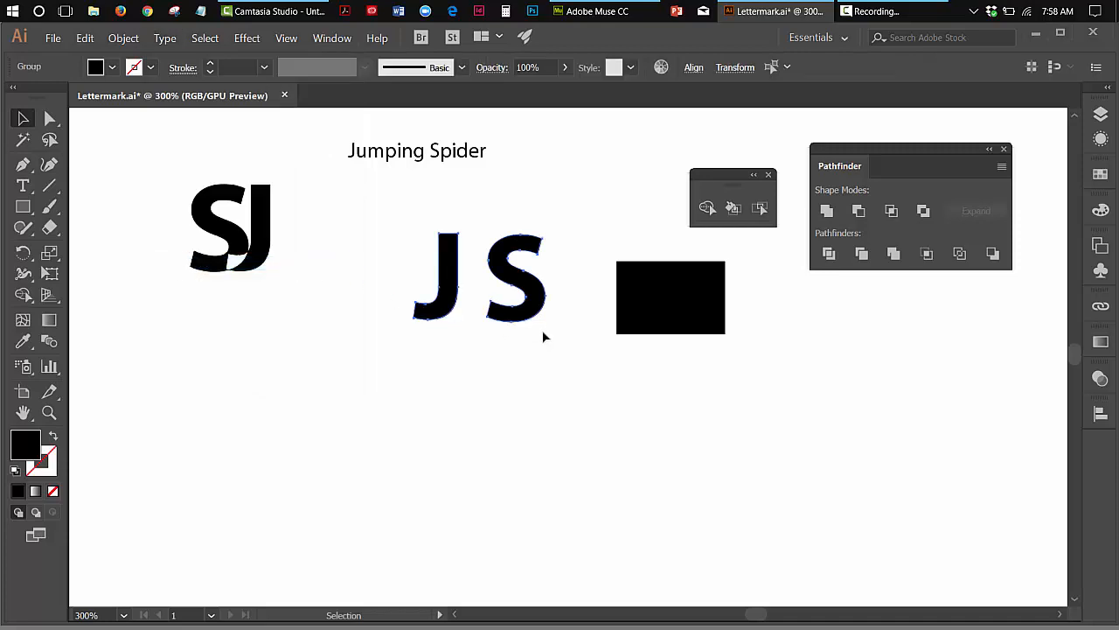
# Delete the black rectangle beside the S
pyautogui.click(529, 312)
pyautogui.click(661, 296)
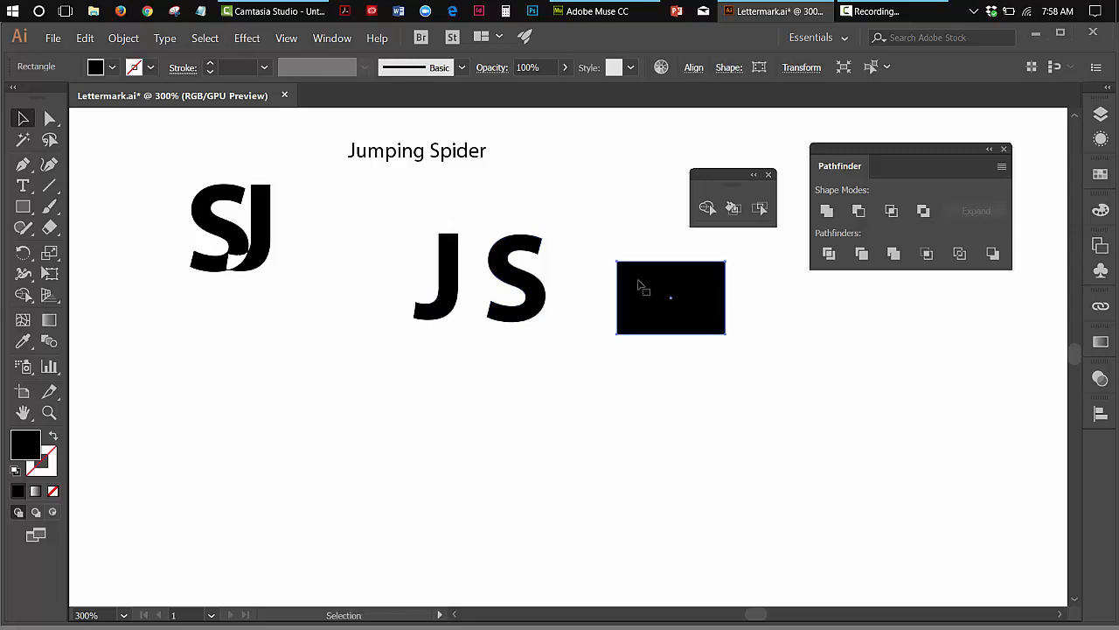
pyautogui.keyDown('shift'); pyautogui.click(504, 276); pyautogui.keyUp('shift')
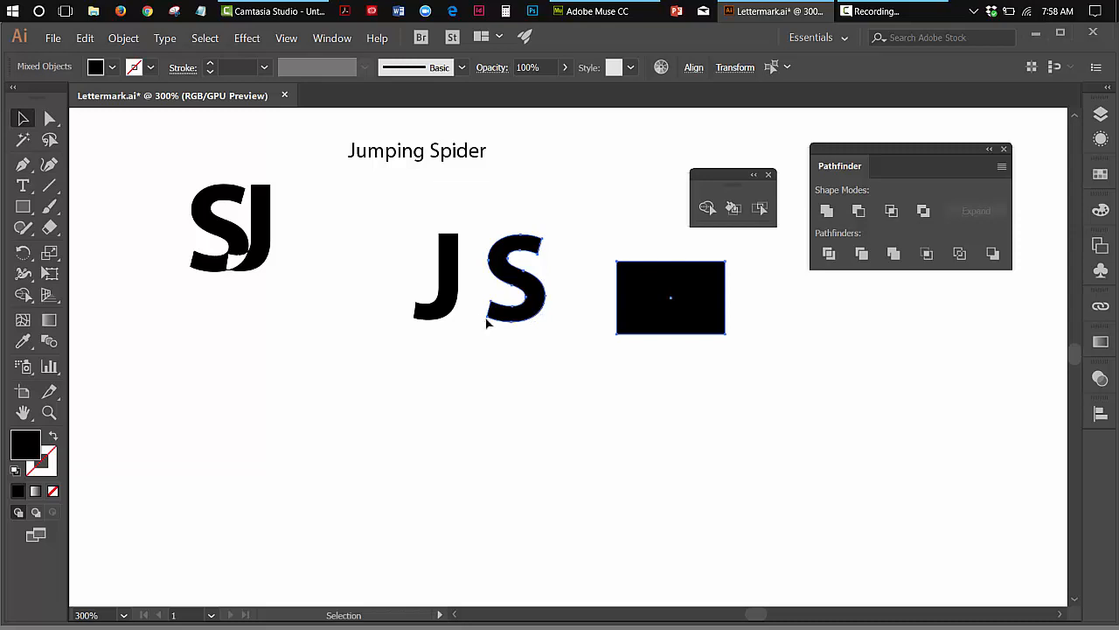
pyautogui.moveTo(624, 276)
pyautogui.mouseDown()
pyautogui.moveTo(710, 308)
pyautogui.moveTo(624, 276)
pyautogui.mouseUp()
pyautogui.click(607, 282)
pyautogui.click(662, 292)
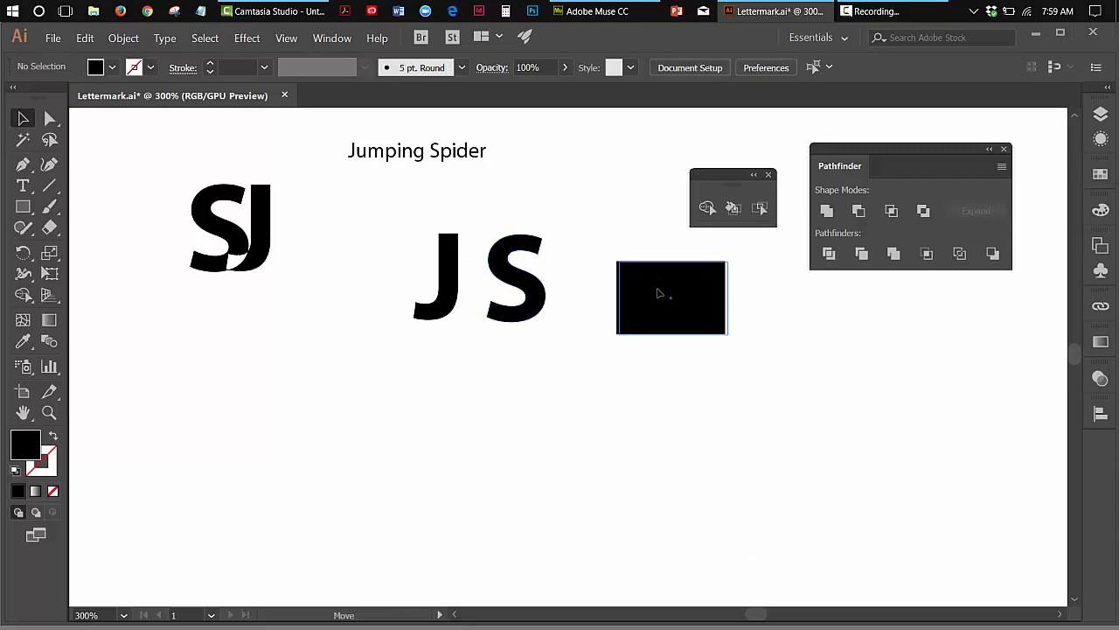
pyautogui.press('Delete')
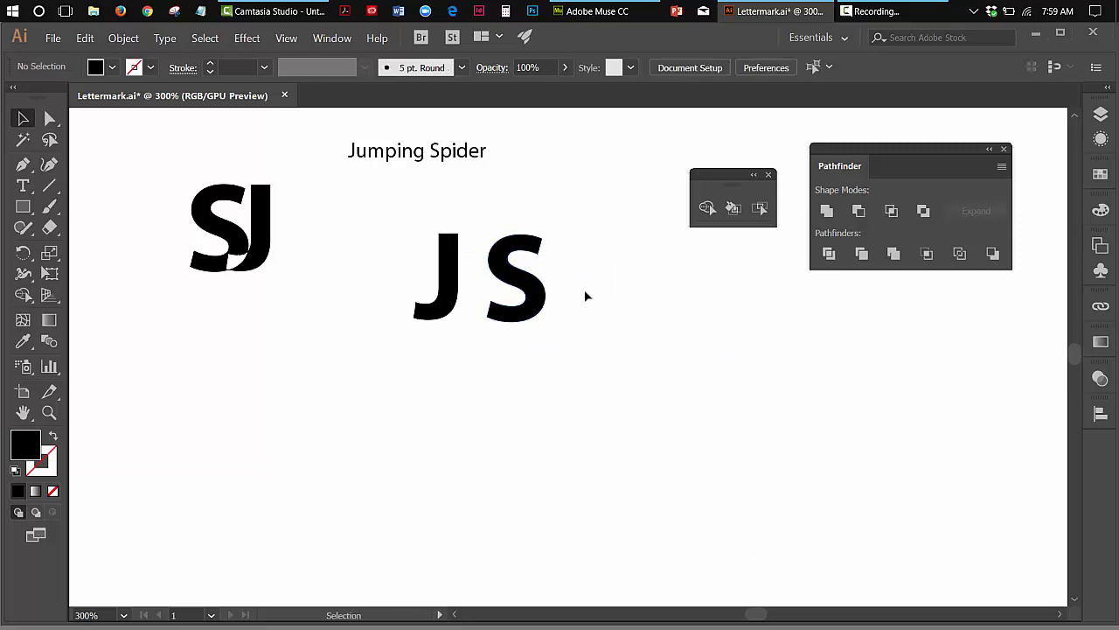
# Align the J and S outlines along their bottom edges
pyautogui.moveTo(403, 255); pyautogui.dragTo(556, 318)
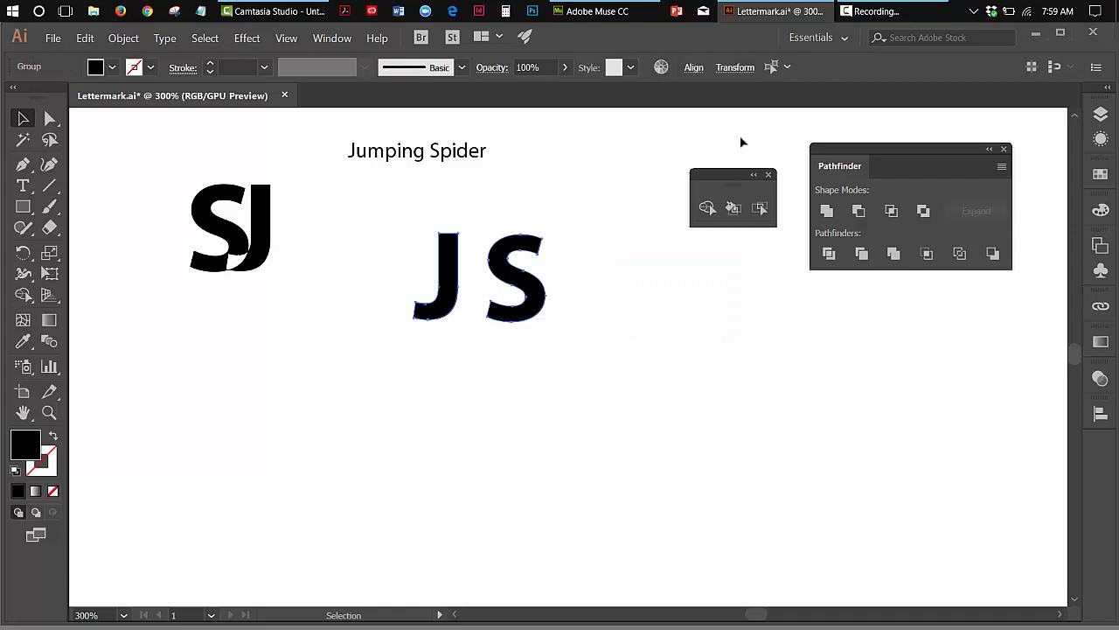
pyautogui.click(695, 70)
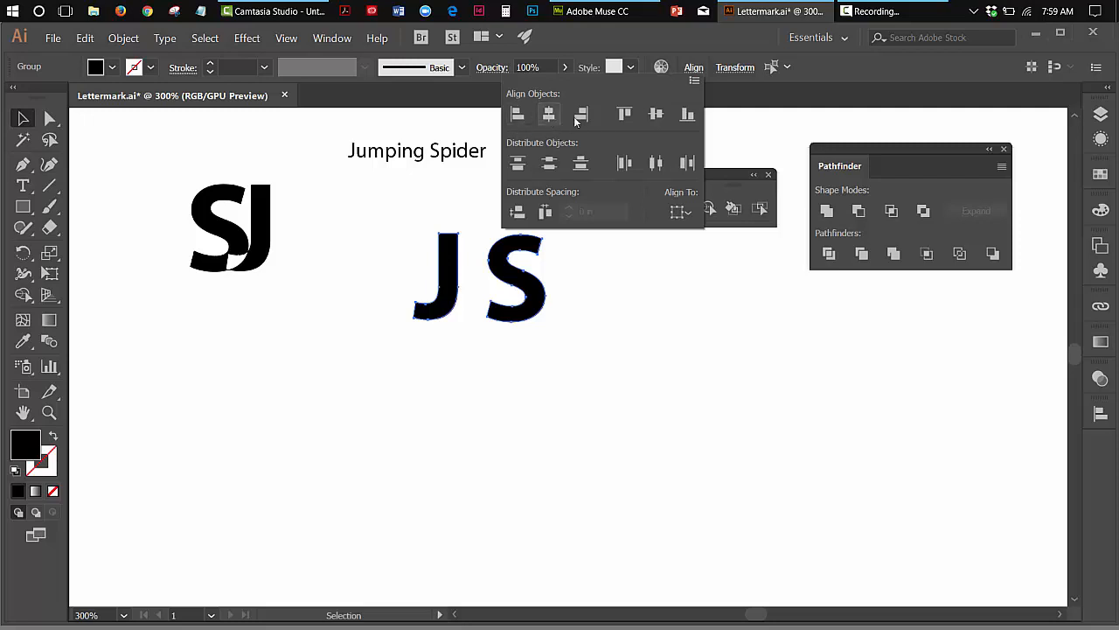
pyautogui.click(686, 117)
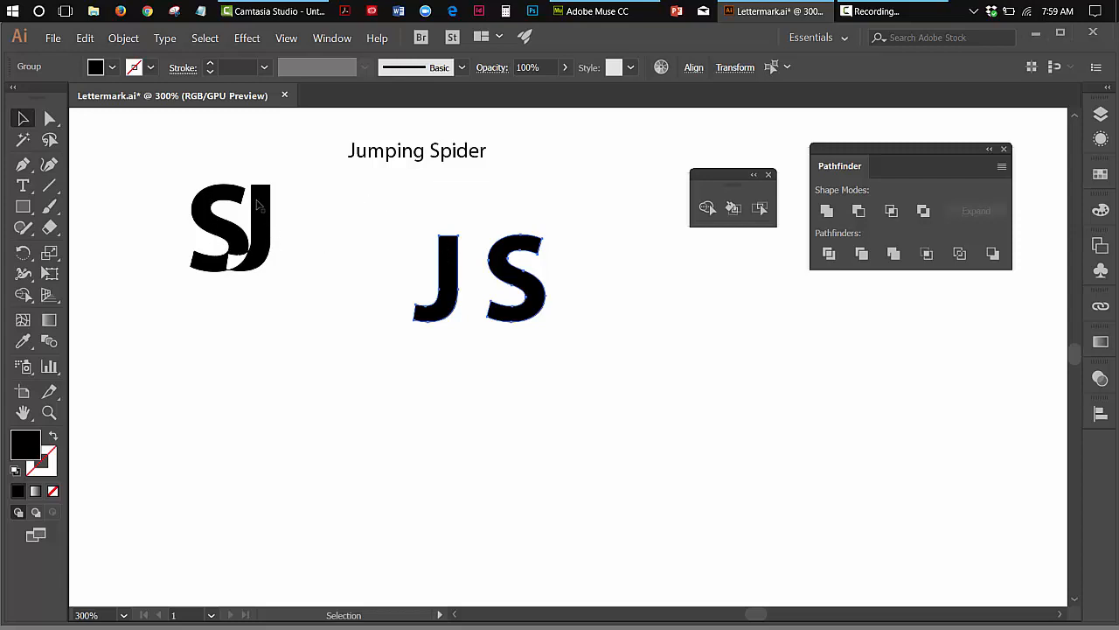
# Nudge the J horizontally toward the S until its stem meets the S's curve
pyautogui.click(397, 267)
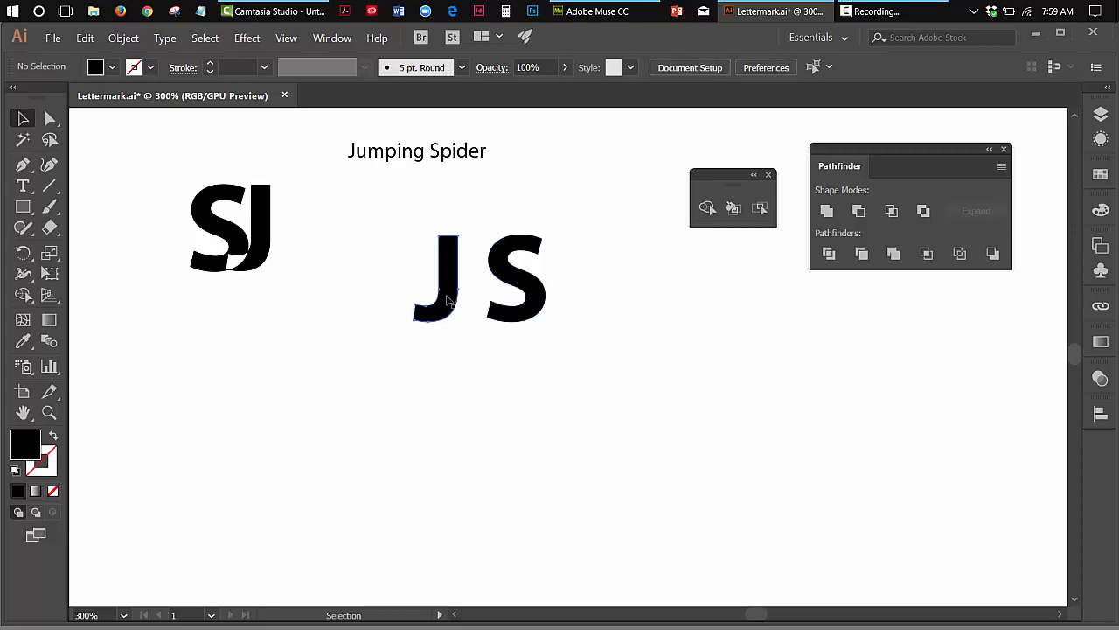
pyautogui.click(448, 300)
pyautogui.press('Right')
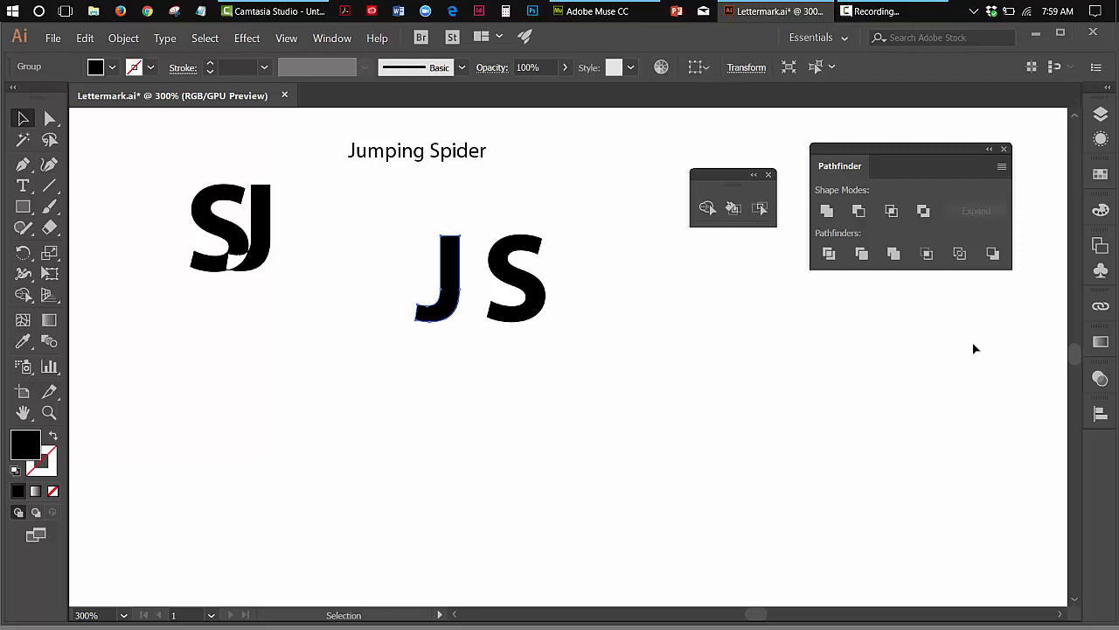
pyautogui.press('Right')
pyautogui.press('Right')
pyautogui.press('Right')
pyautogui.press('Right')
pyautogui.press('Right')
pyautogui.press('Right')
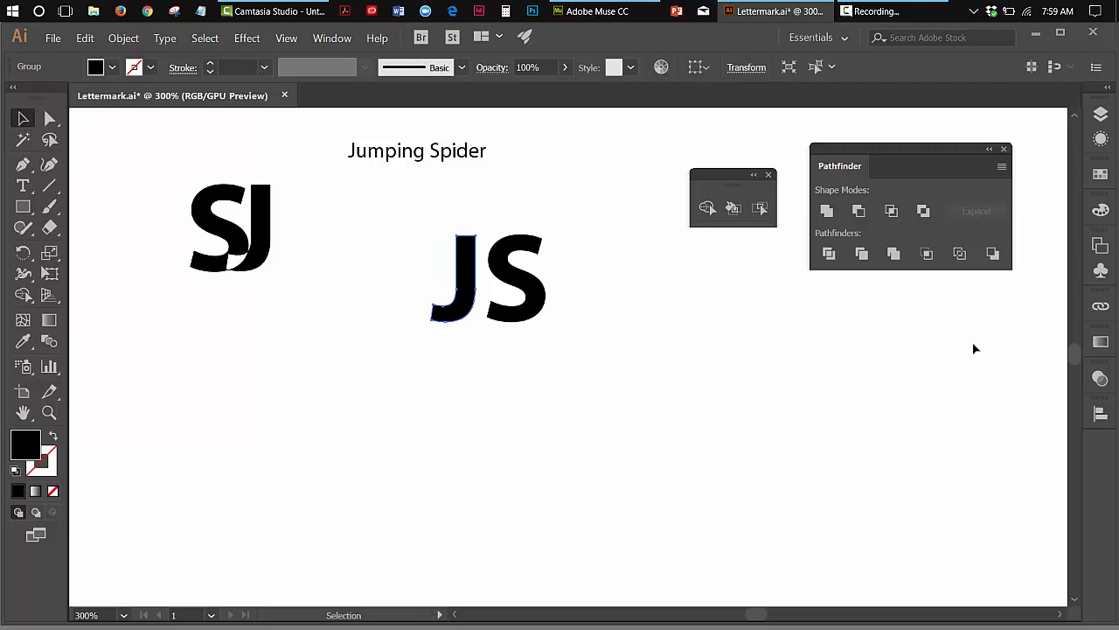
pyautogui.press('Right')
pyautogui.press('Right')
pyautogui.press('Right')
pyautogui.press('Right')
pyautogui.press('Right')
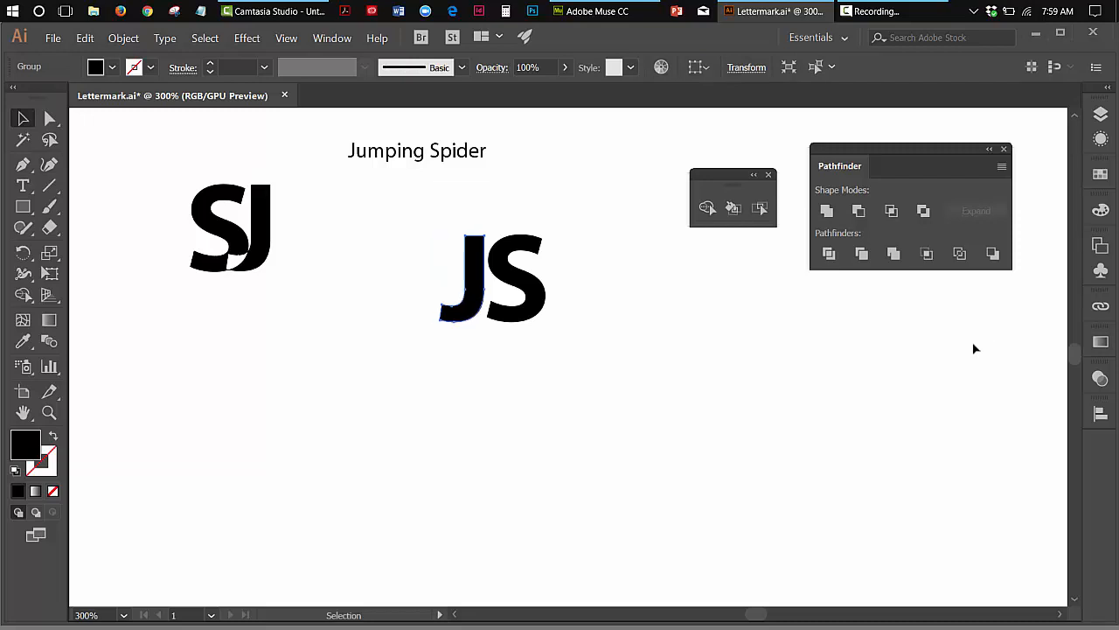
pyautogui.press('Right')
pyautogui.press('Right')
pyautogui.press('Right')
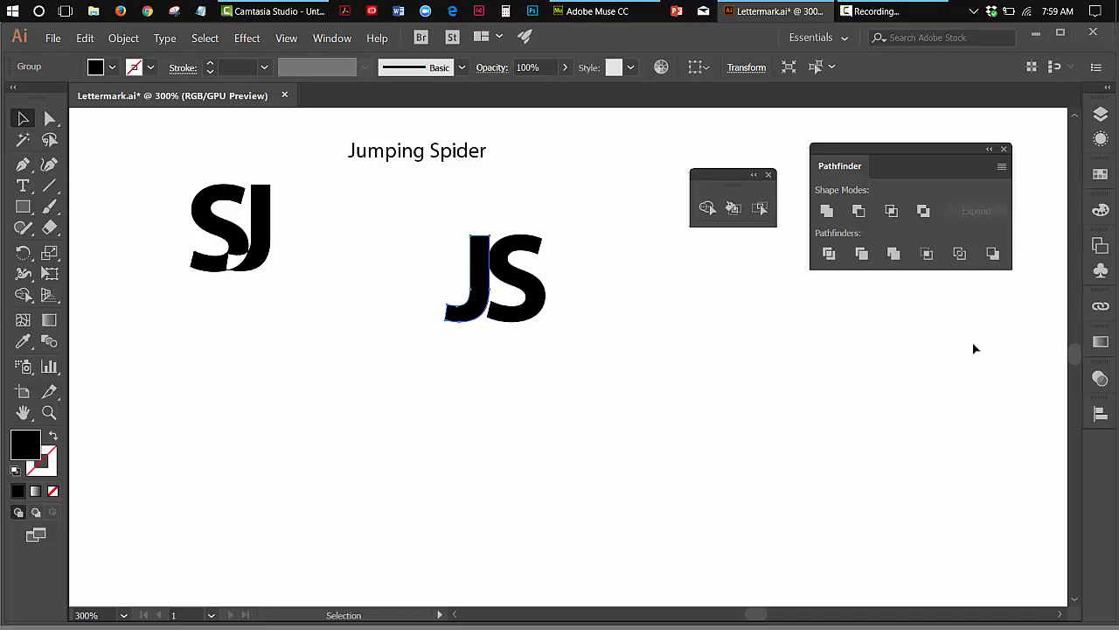
# Raise the J so its base sits higher than the base of the S
pyautogui.press('Up')
pyautogui.press('Up')
pyautogui.press('Up')
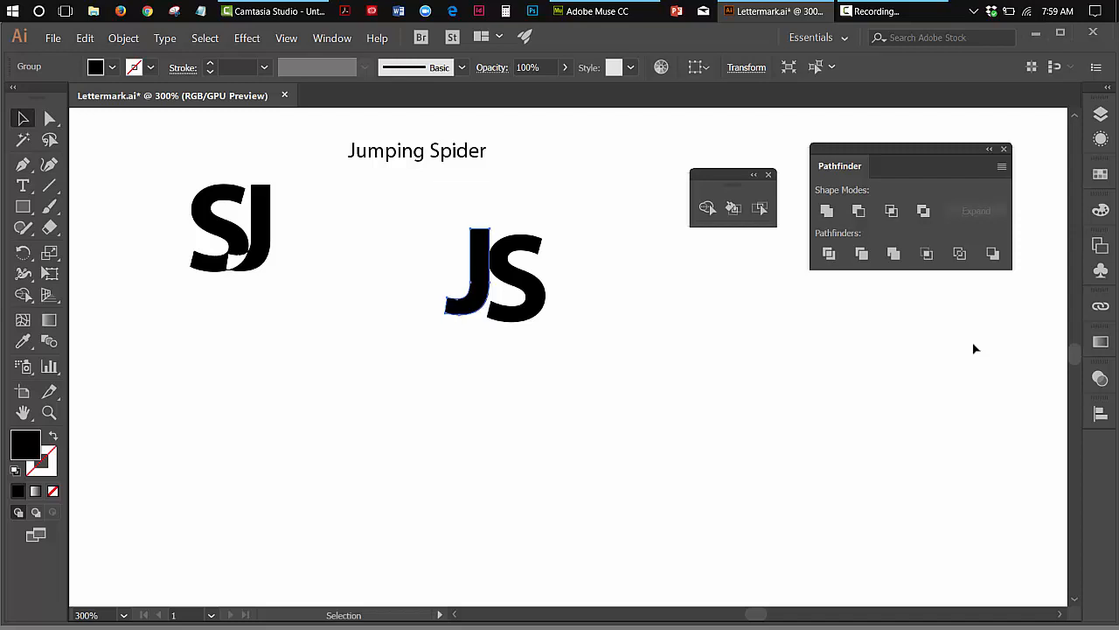
pyautogui.press('Up')
pyautogui.press('Up')
pyautogui.press('Up')
pyautogui.press('Up')
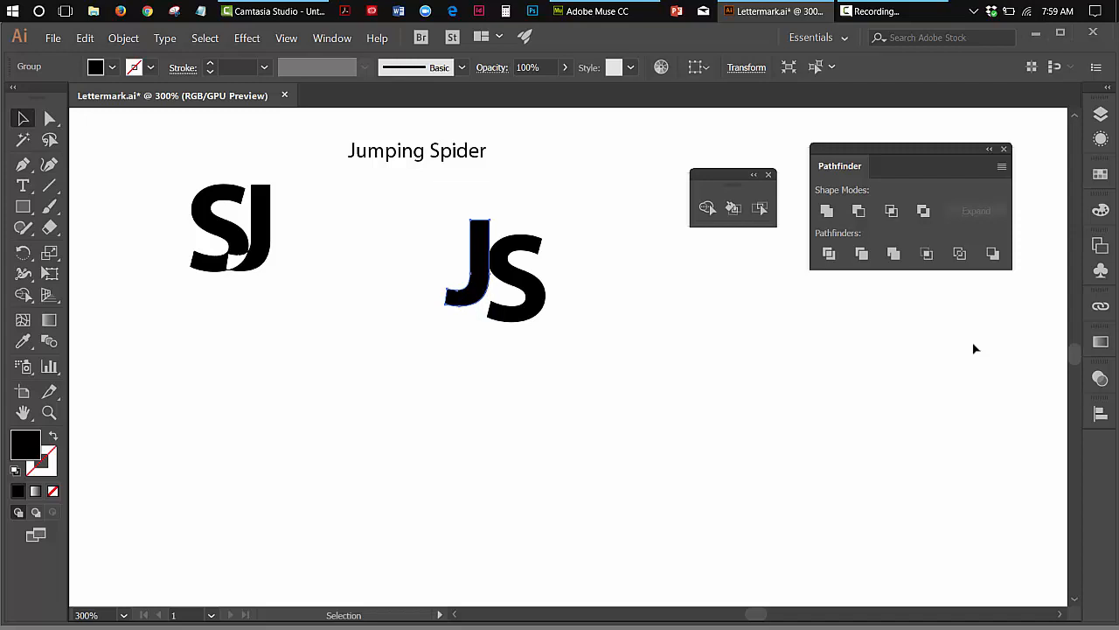
# Nudge the J further into the S so its stem overlaps the upper curve and its hook meets the S's lower tip
pyautogui.press('Right')
pyautogui.press('Right')
pyautogui.press('Right')
pyautogui.press('Right')
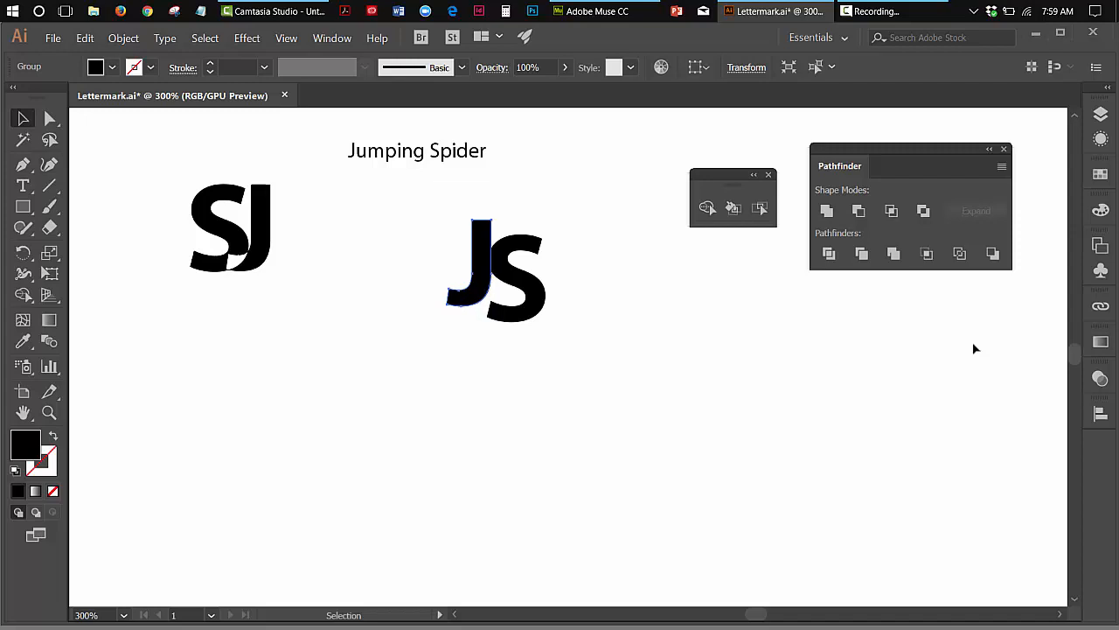
pyautogui.press('Right')
pyautogui.press('Right')
pyautogui.press('Right')
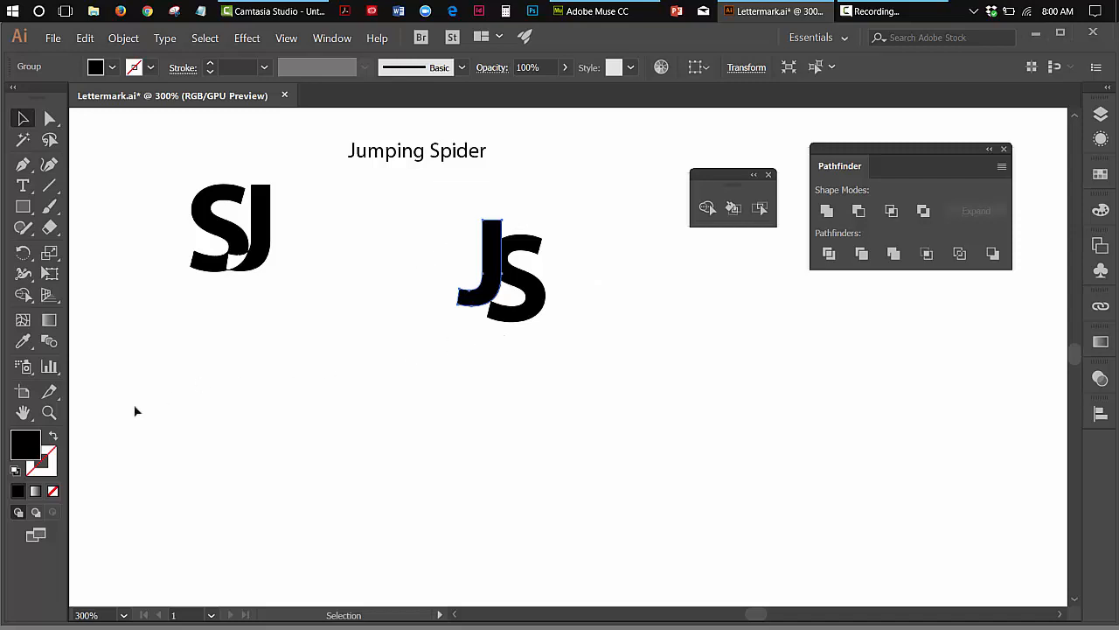
# Examine up close where the J's hook meets the lower tip of the S
pyautogui.click(50, 413)
pyautogui.click(523, 297)
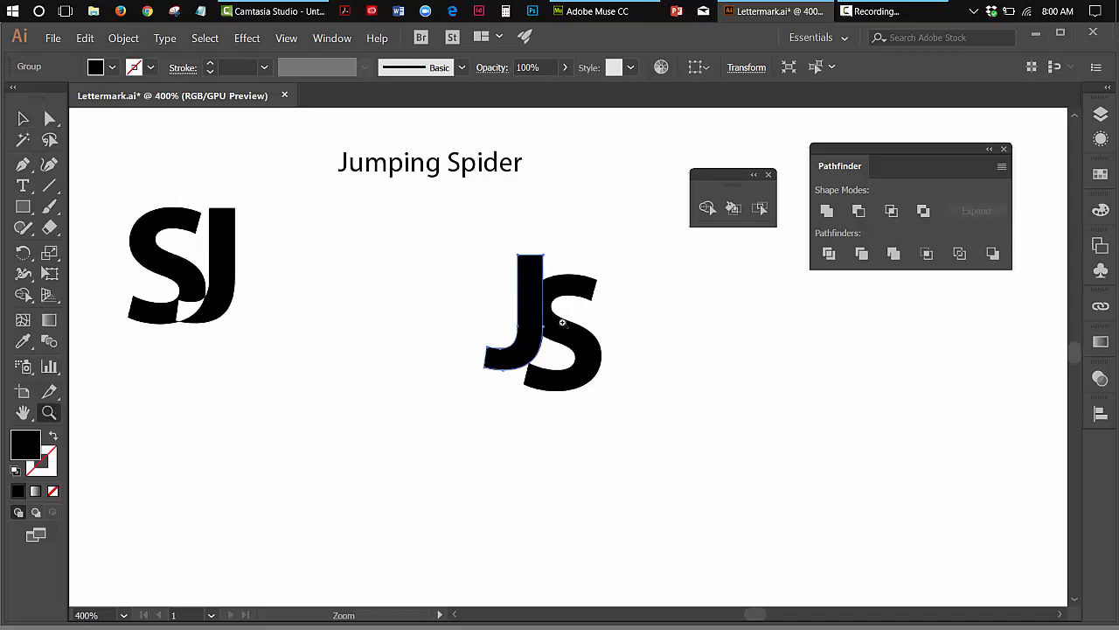
pyautogui.click(575, 355)
pyautogui.click(569, 352)
pyautogui.click(563, 354)
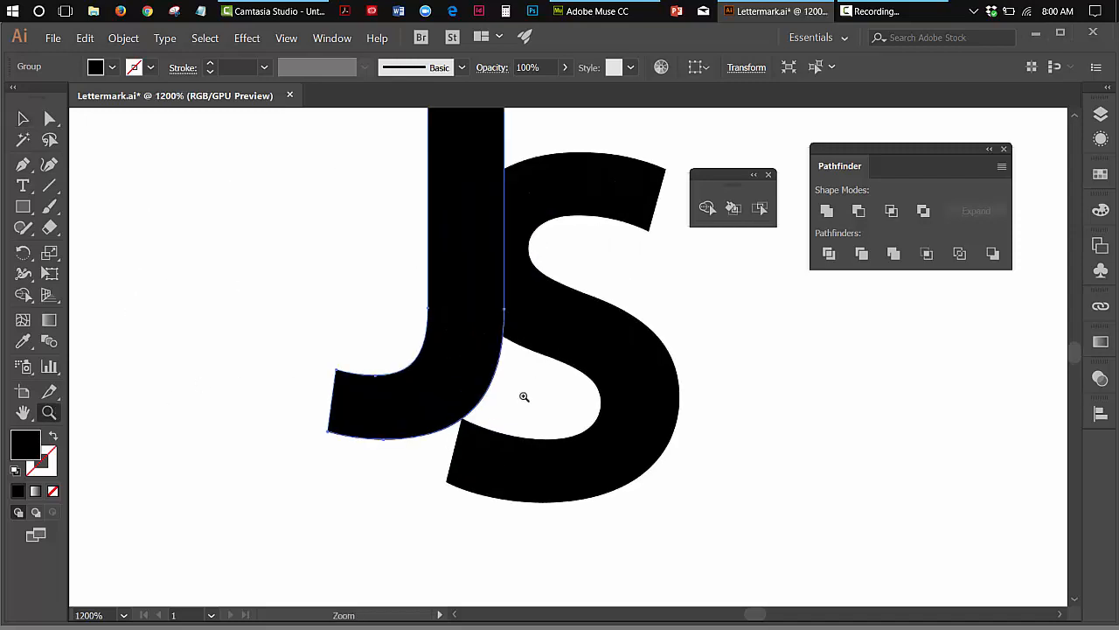
pyautogui.click(23, 118)
pyautogui.click(524, 394)
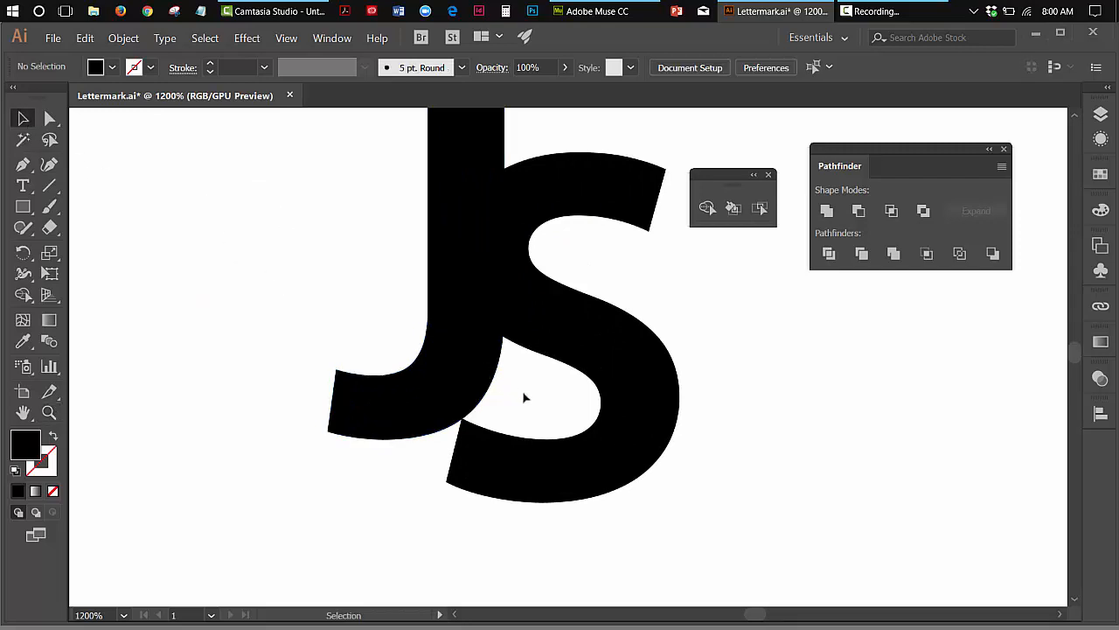
pyautogui.click(473, 393)
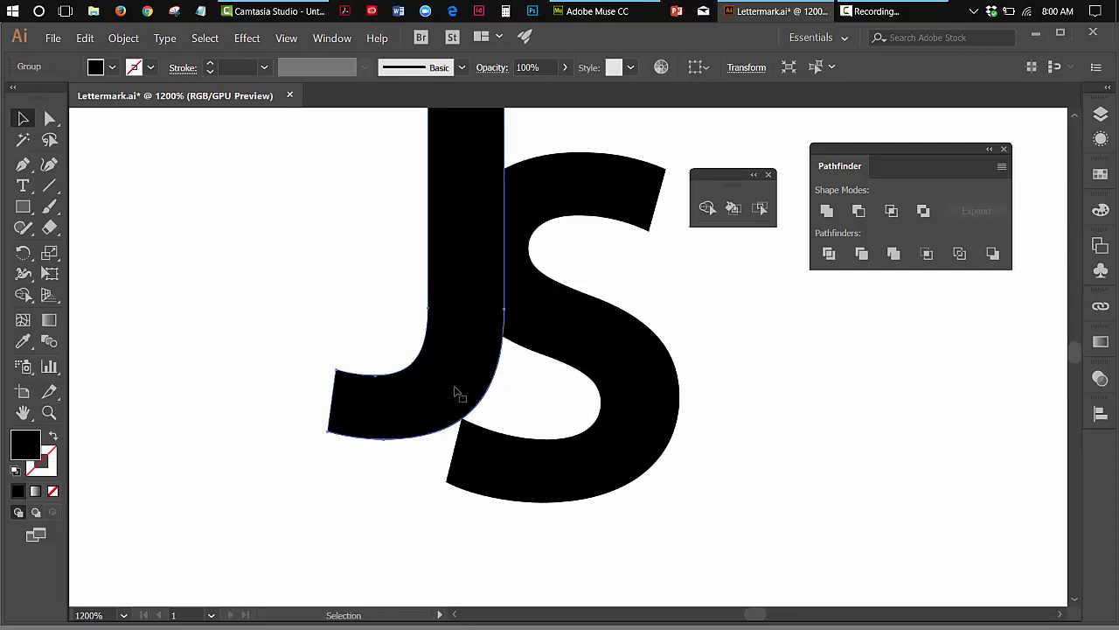
pyautogui.click(367, 185)
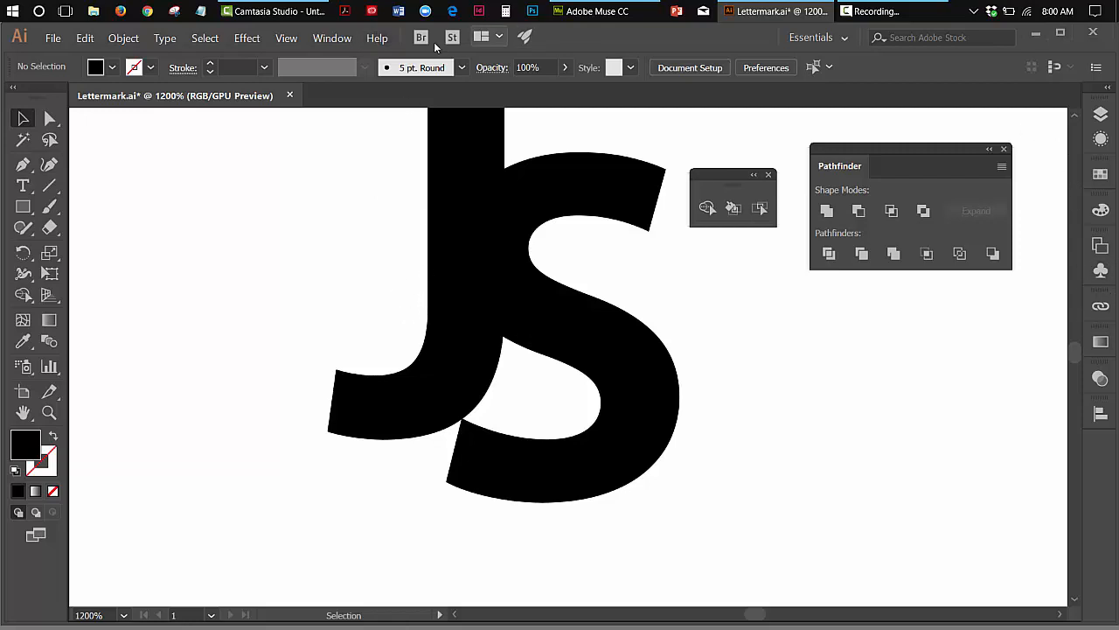
pyautogui.click(288, 40)
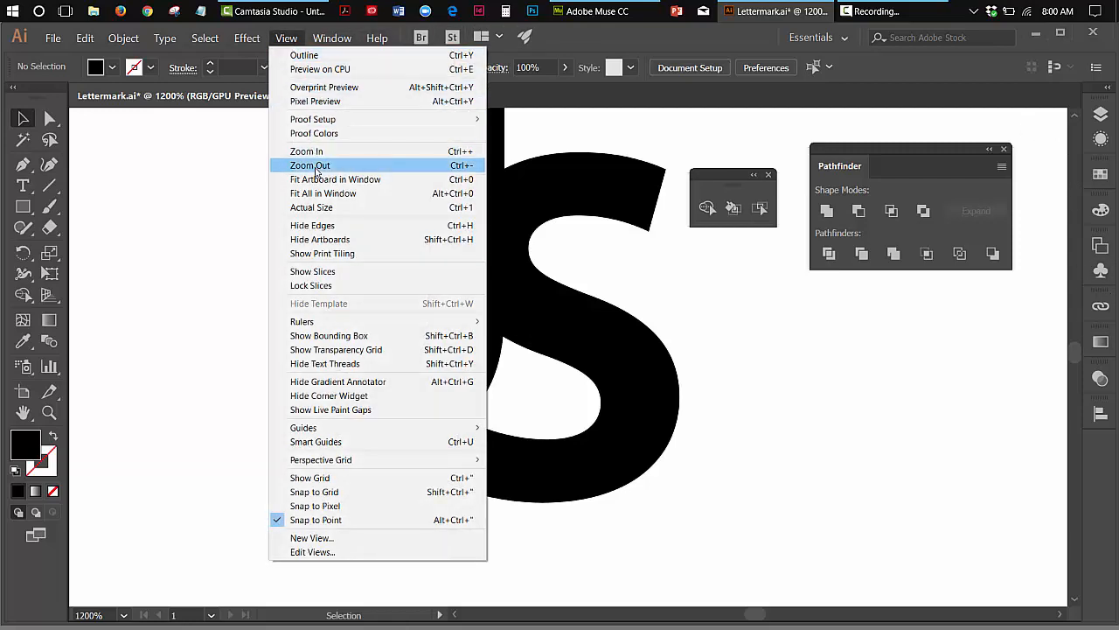
pyautogui.click(309, 165)
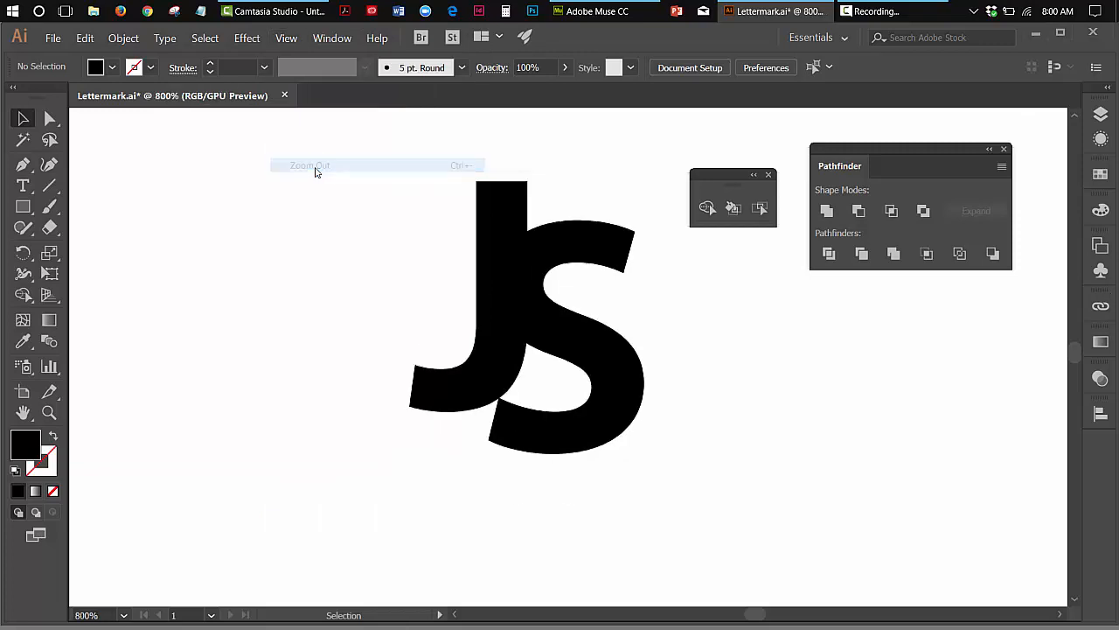
# Combine the overlapping J and S into one shape with Pathfinder's Unite
pyautogui.click(1076, 114)
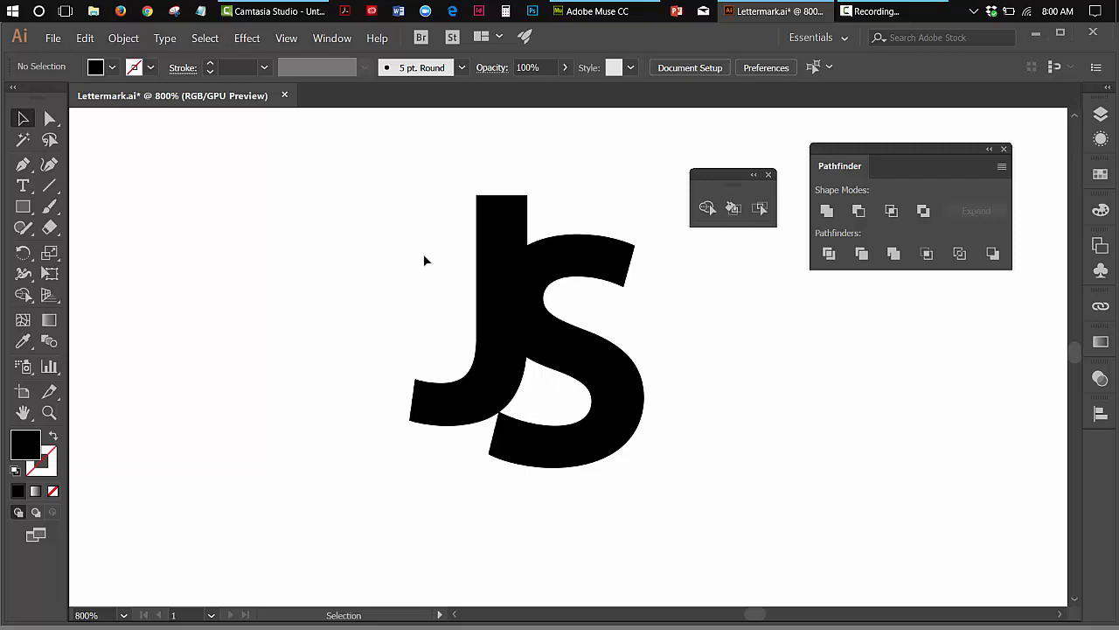
pyautogui.moveTo(424, 260); pyautogui.dragTo(544, 302)
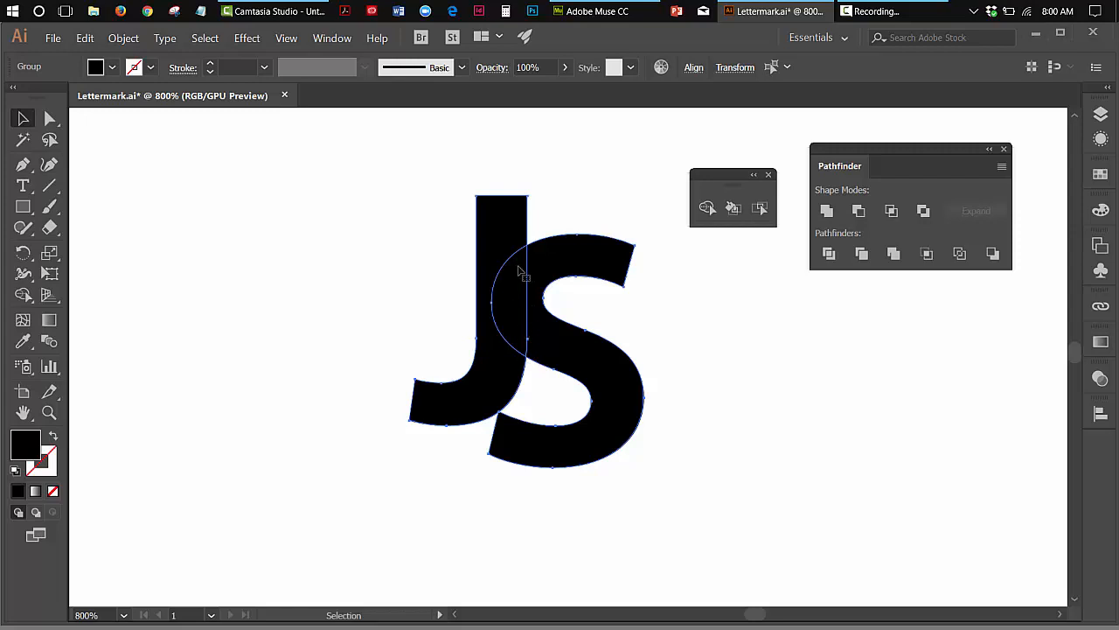
pyautogui.click(827, 210)
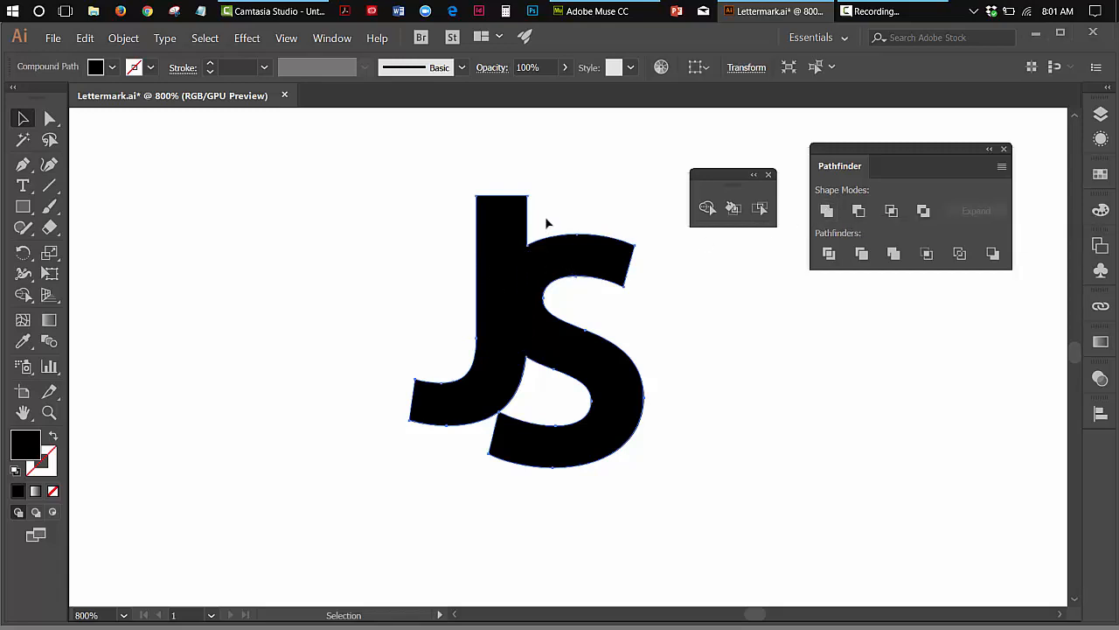
# Fill the united JS shape with bright red, using hue 358°, saturation 97% and brightness 99%
pyautogui.doubleClick(35, 452)
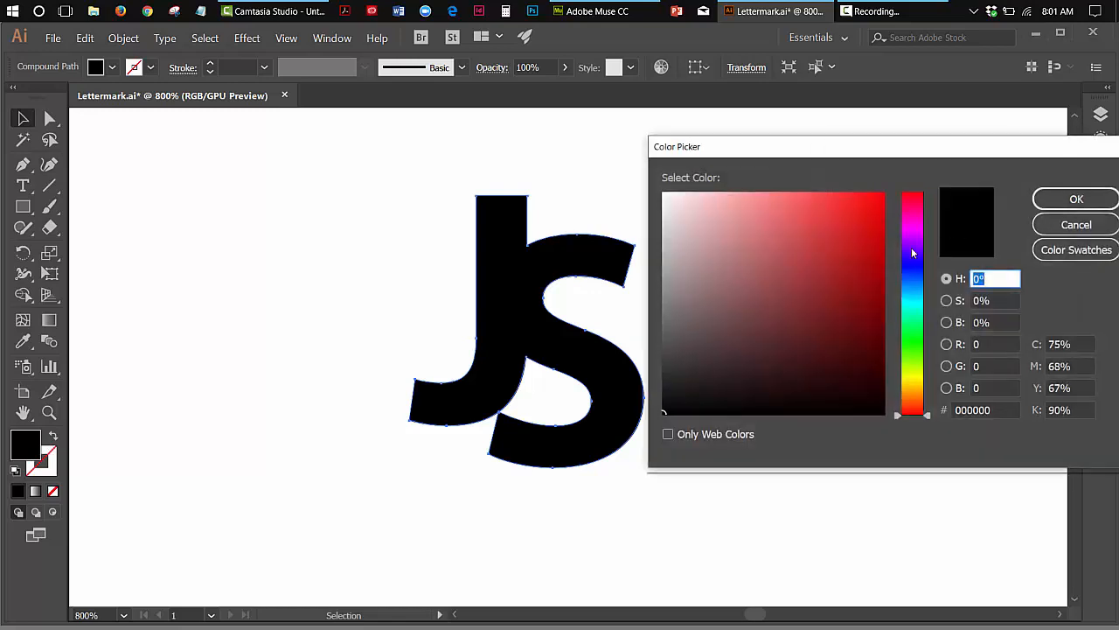
pyautogui.moveTo(916, 200); pyautogui.dragTo(926, 194)
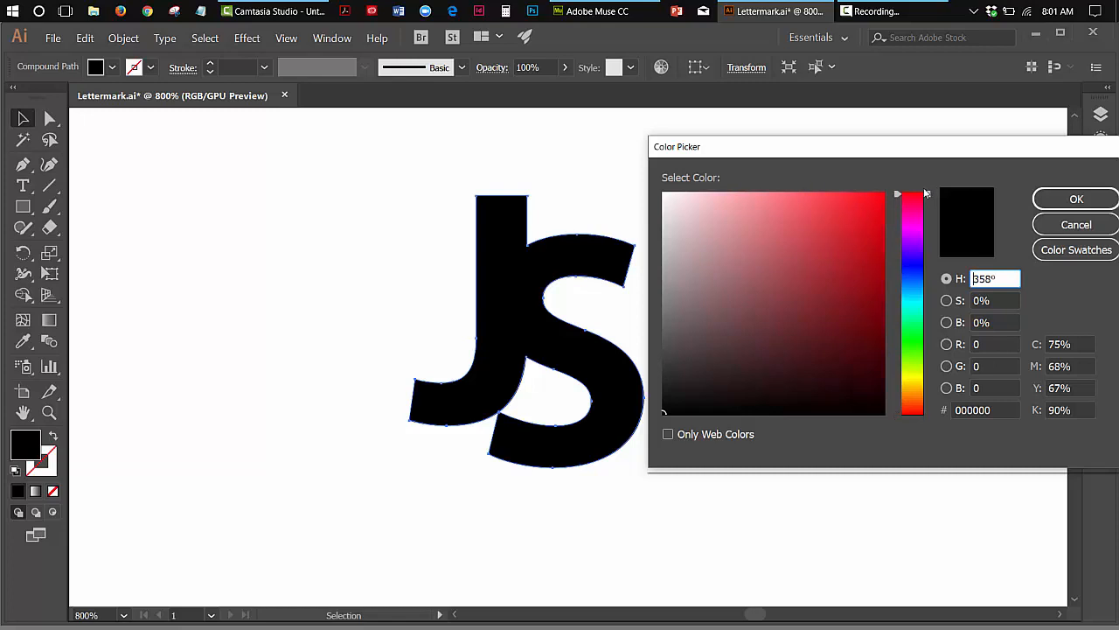
pyautogui.click(880, 192)
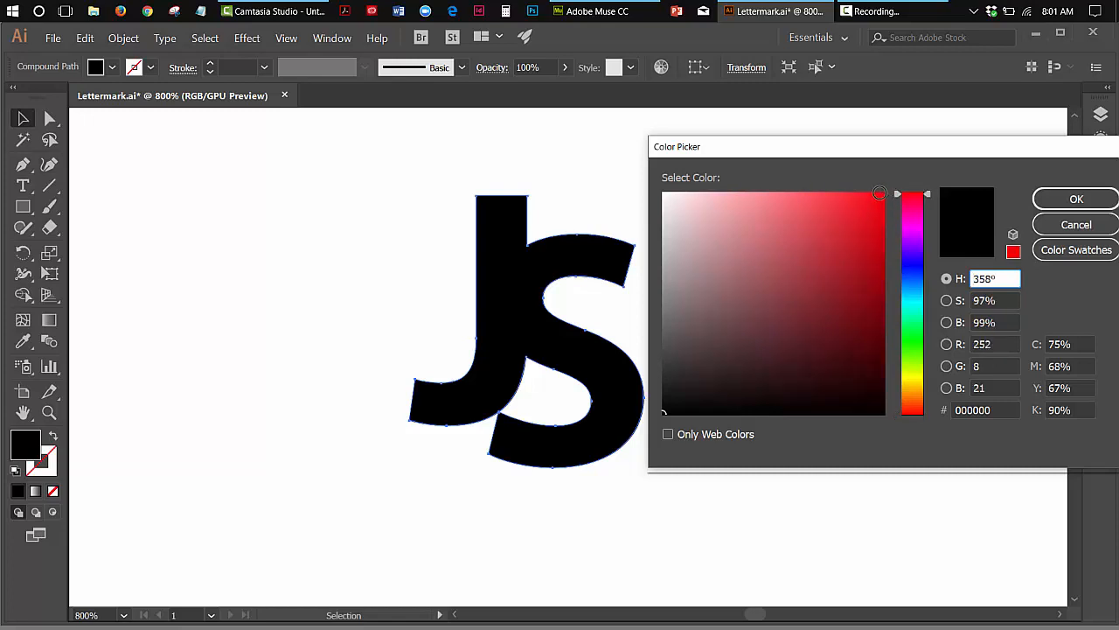
pyautogui.click(1077, 198)
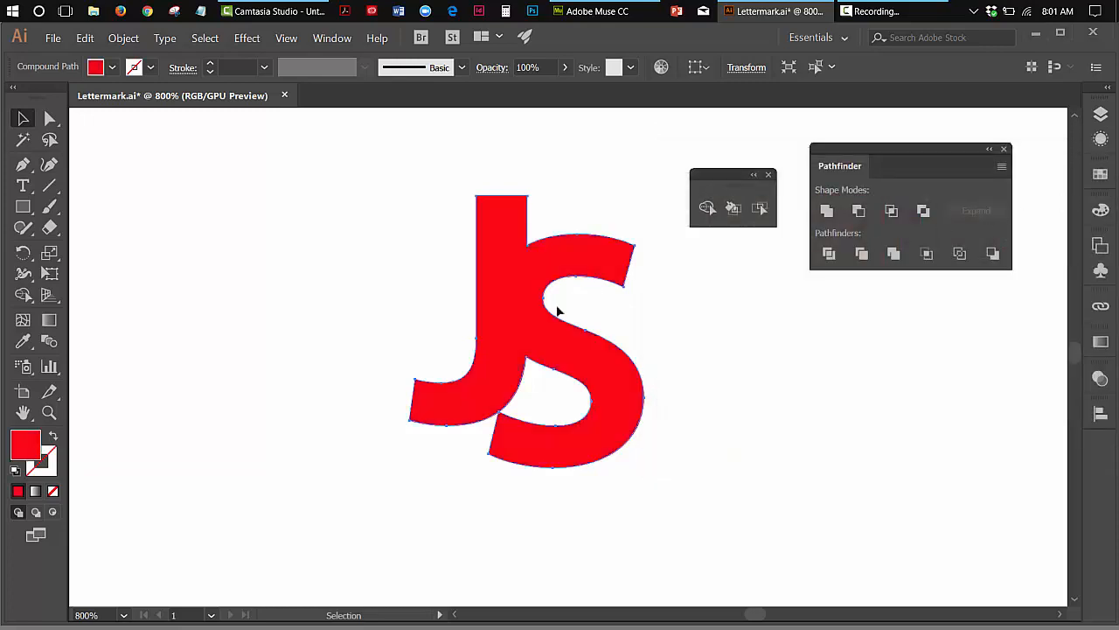
# Undo the red fill and the Unite operation on the J and S
pyautogui.click(85, 40)
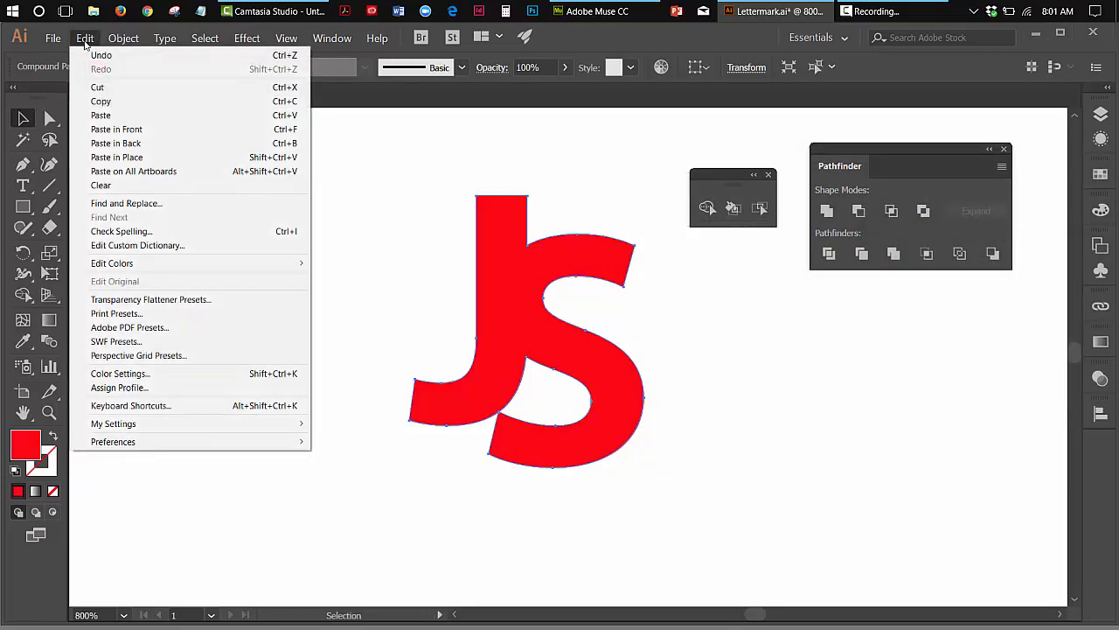
pyautogui.click(92, 55)
pyautogui.click(85, 38)
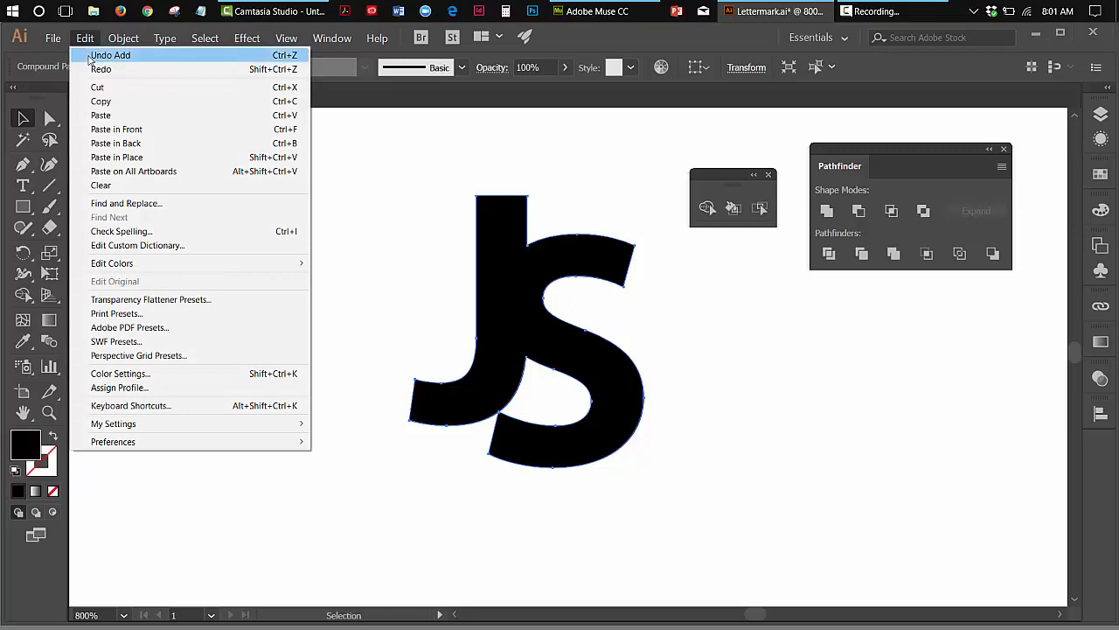
pyautogui.click(93, 55)
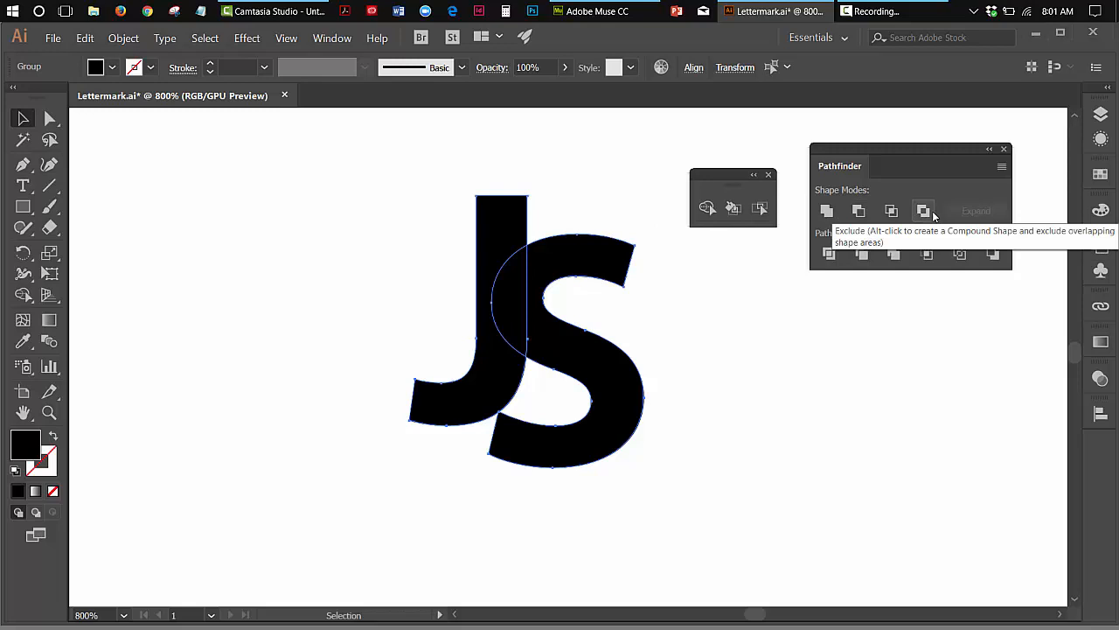
# Subtract the S from the J with Pathfinder's Minus Front, and undo the subtraction
pyautogui.click(858, 211)
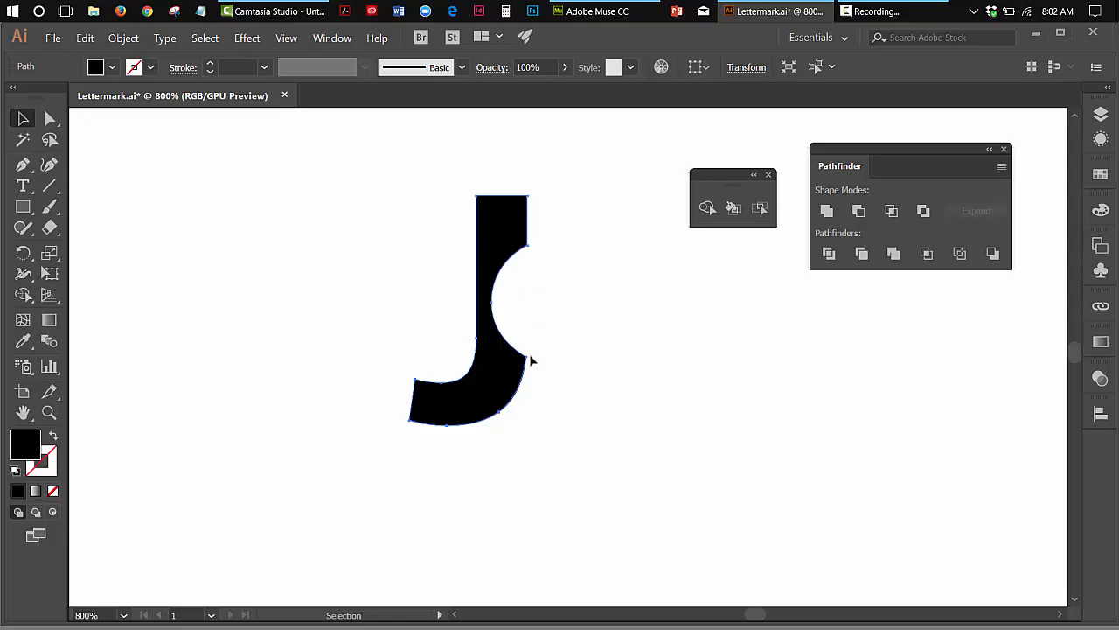
pyautogui.click(88, 38)
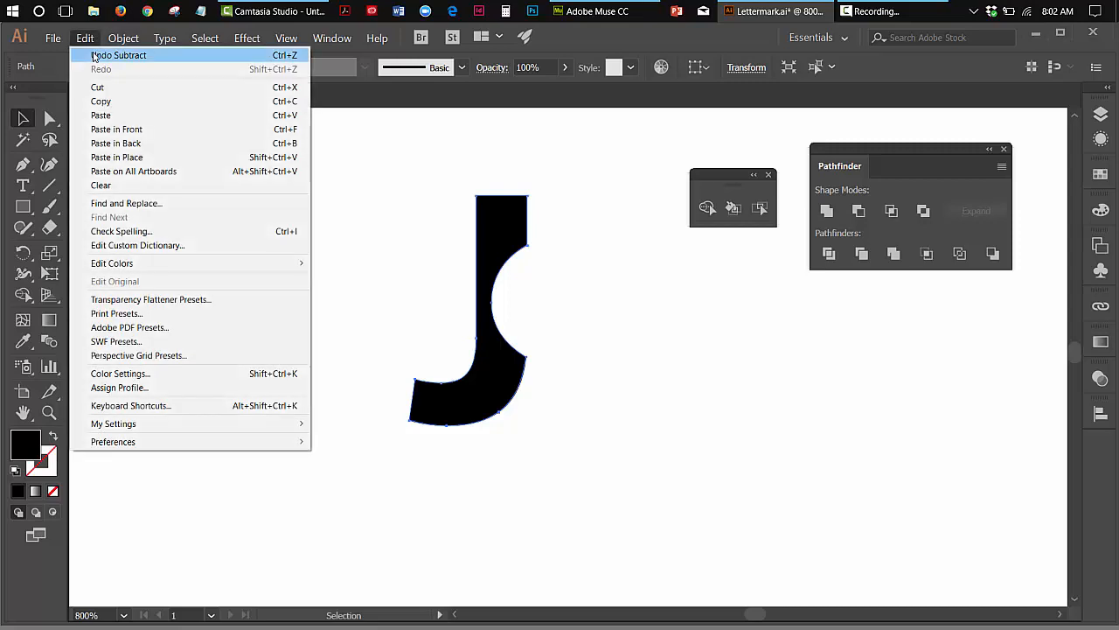
pyautogui.click(95, 55)
pyautogui.click(603, 155)
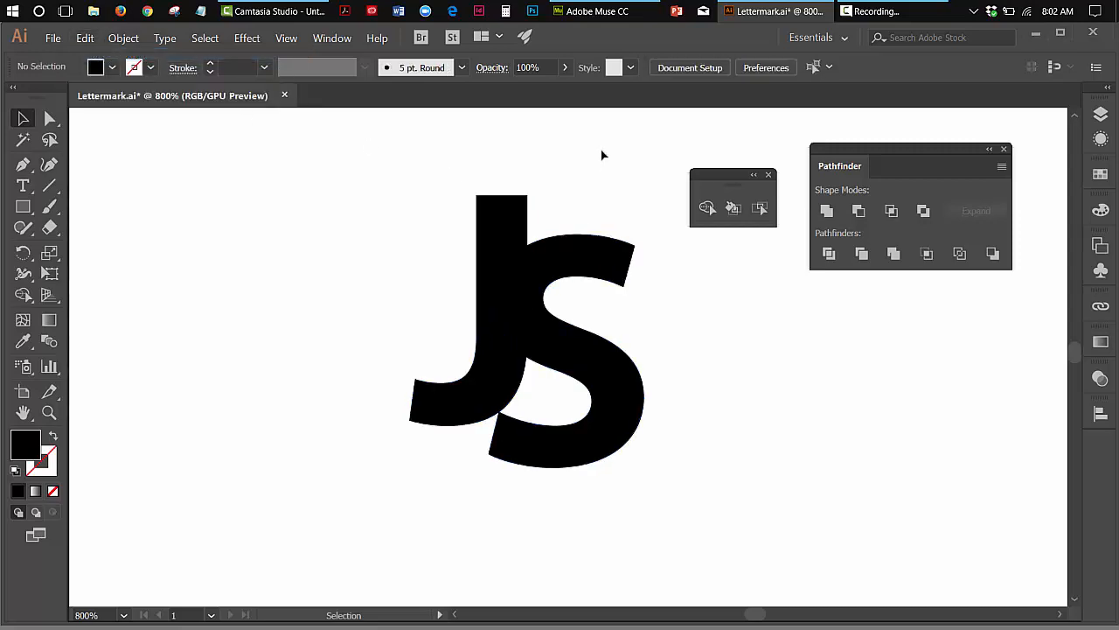
# Copy the S, and subtract the original S from the J with Pathfinder's Minus Front
pyautogui.click(575, 260)
pyautogui.click(122, 38)
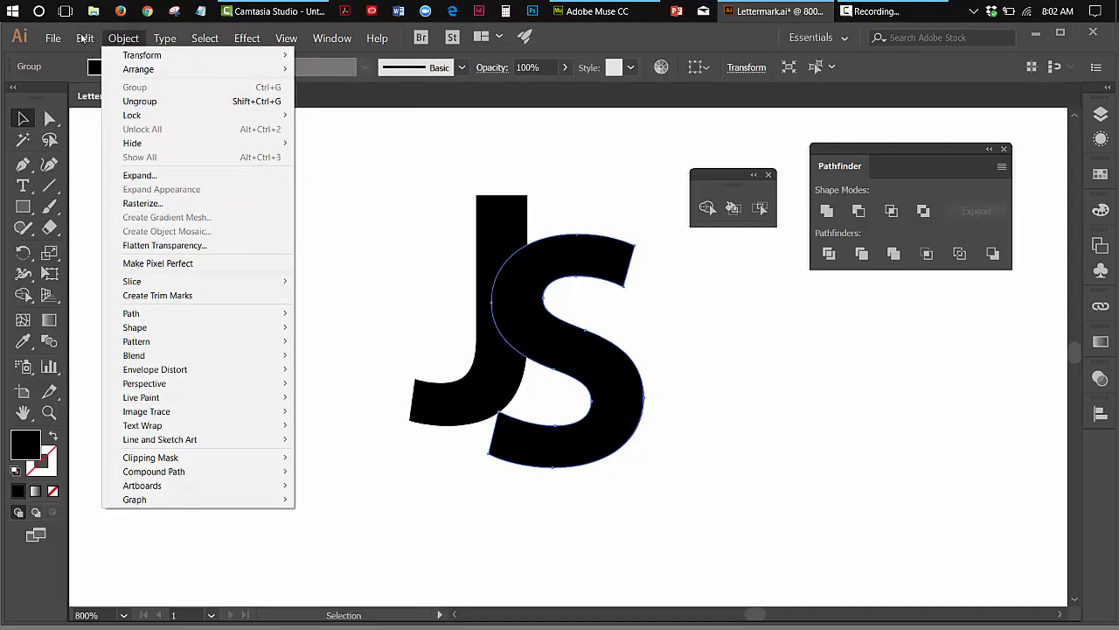
pyautogui.click(93, 100)
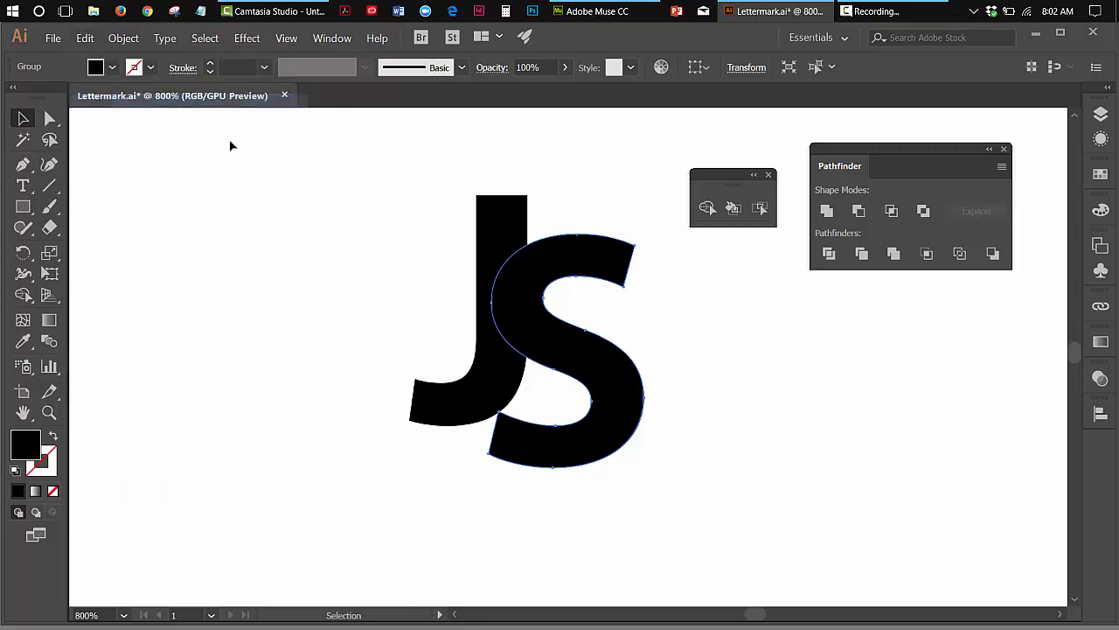
pyautogui.moveTo(439, 242); pyautogui.dragTo(514, 283)
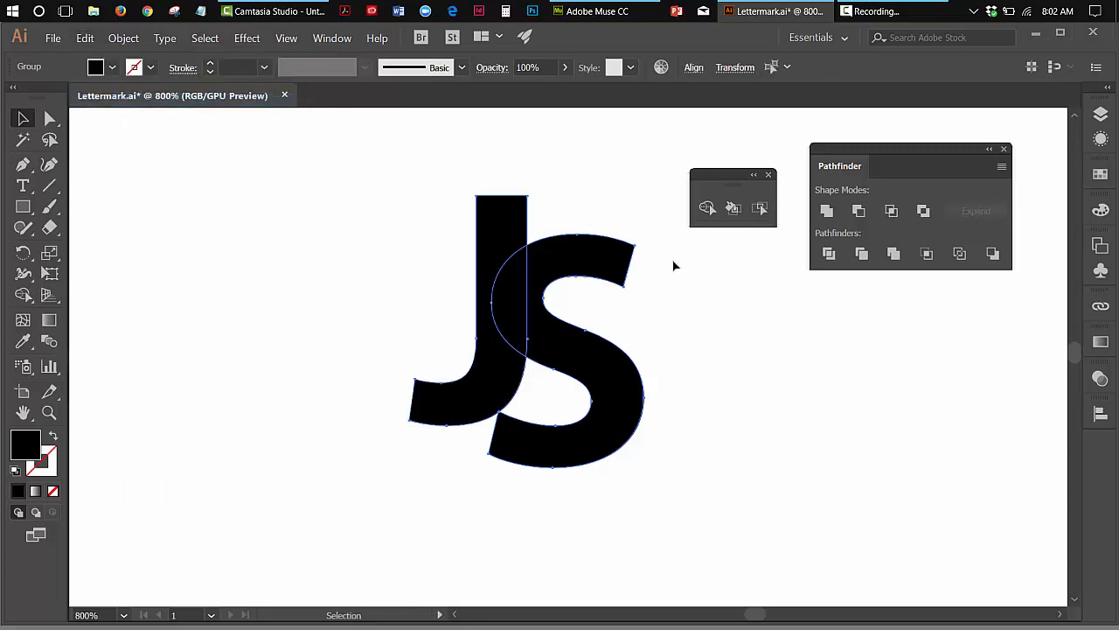
pyautogui.click(858, 217)
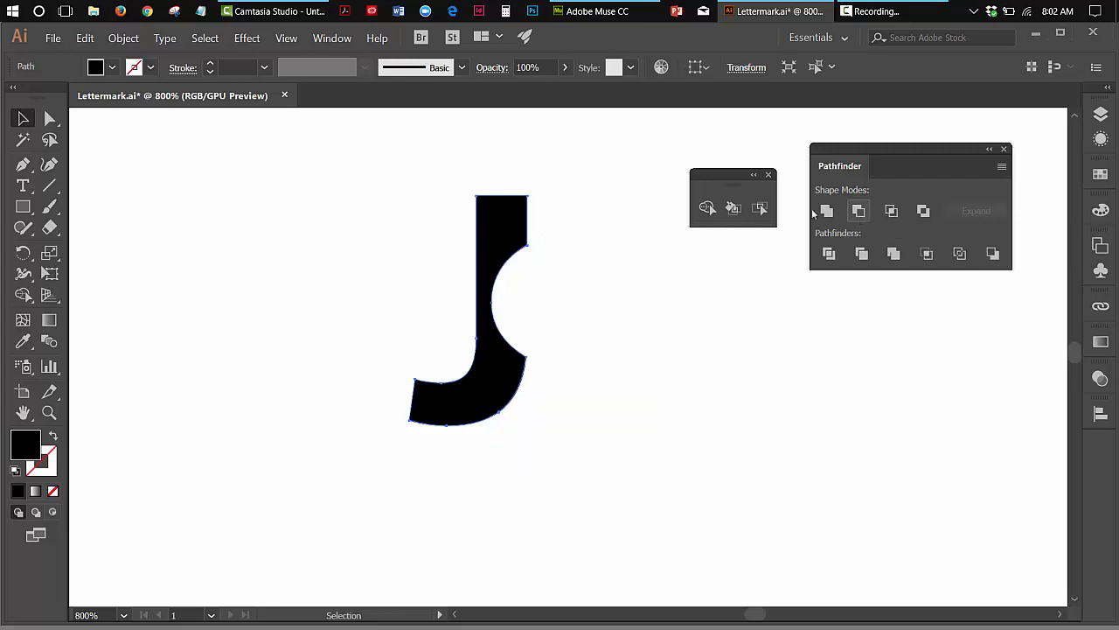
# Paste the copied S in place and nudge it to the right to open a curved gap beside the J
pyautogui.click(91, 40)
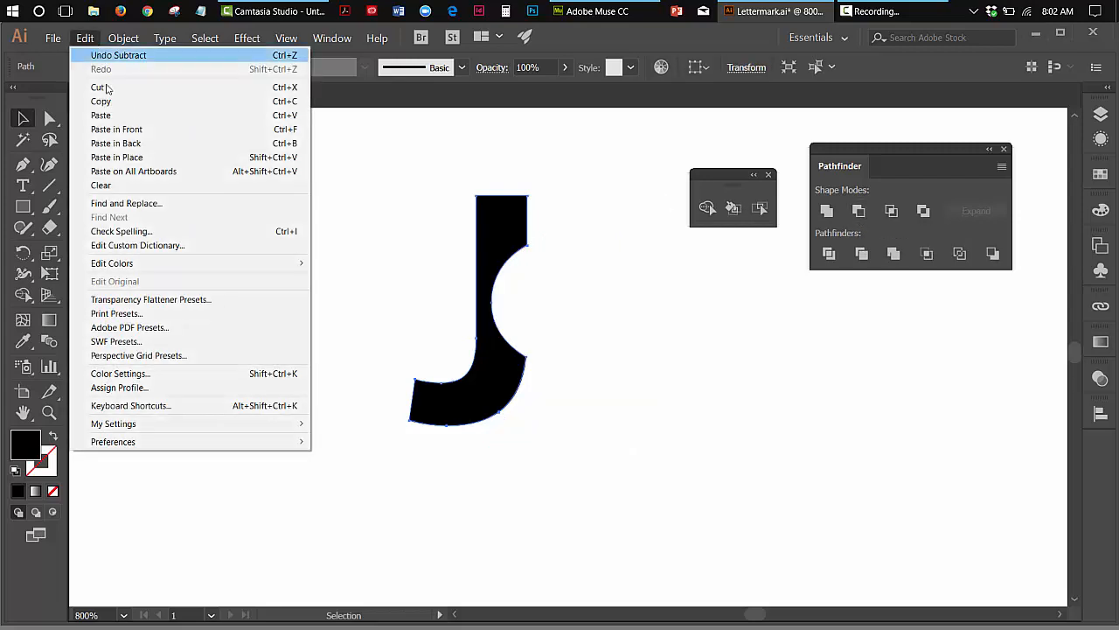
pyautogui.click(112, 156)
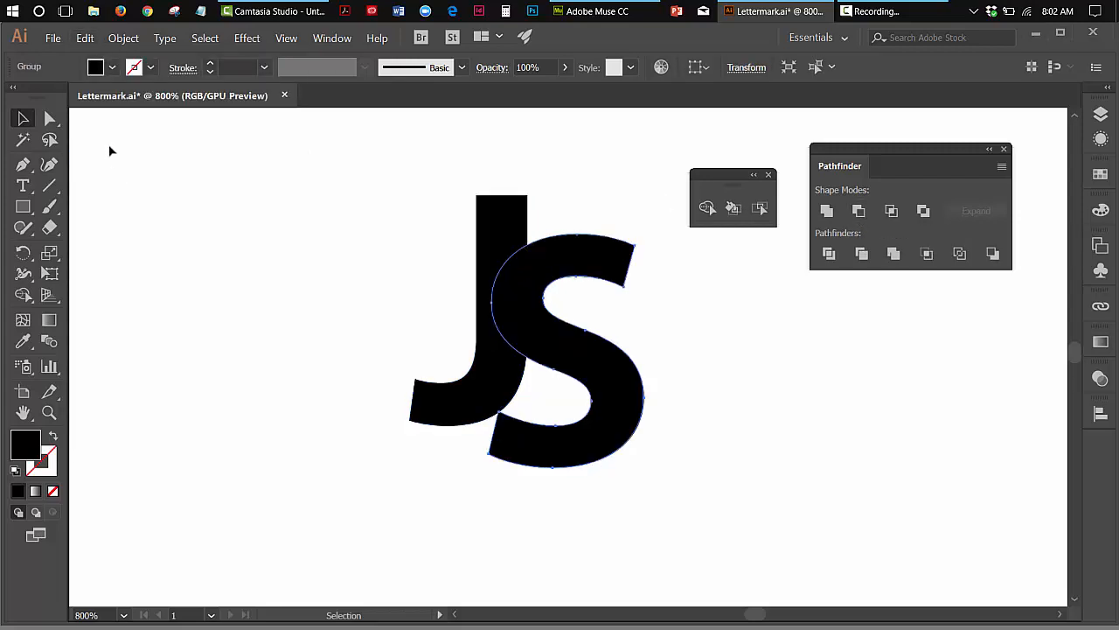
pyautogui.press('Right')
pyautogui.press('Right')
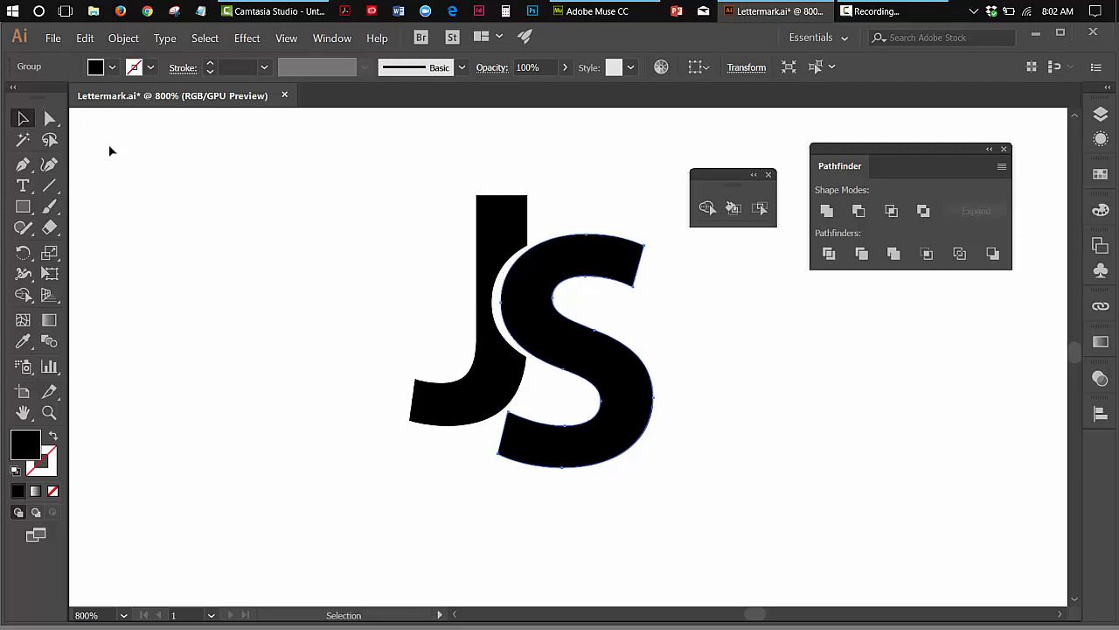
pyautogui.press('Right')
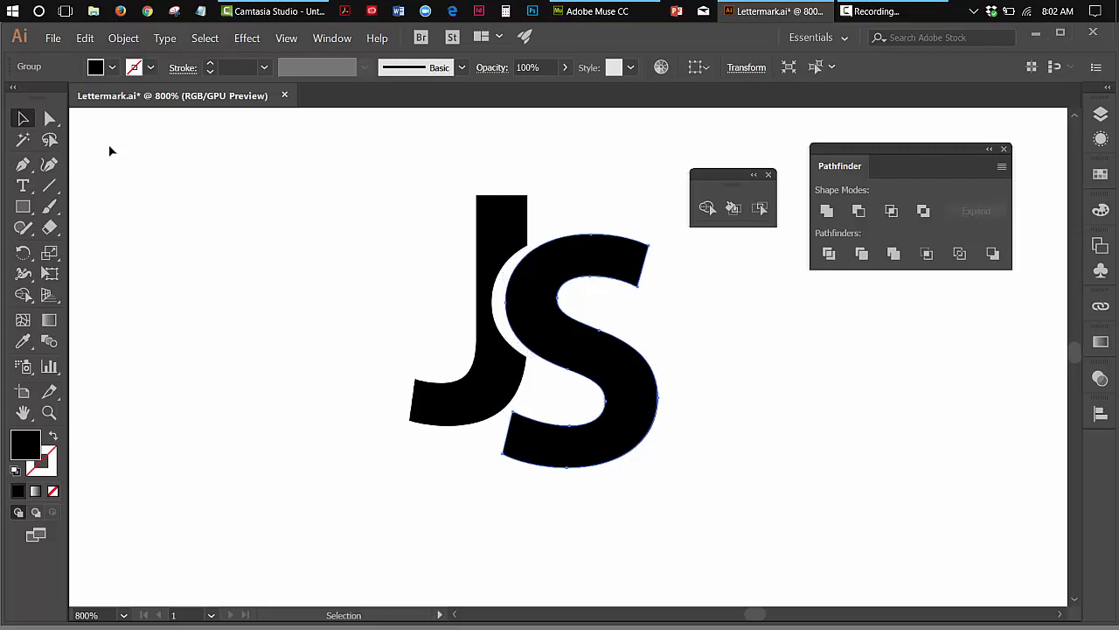
pyautogui.press('Right')
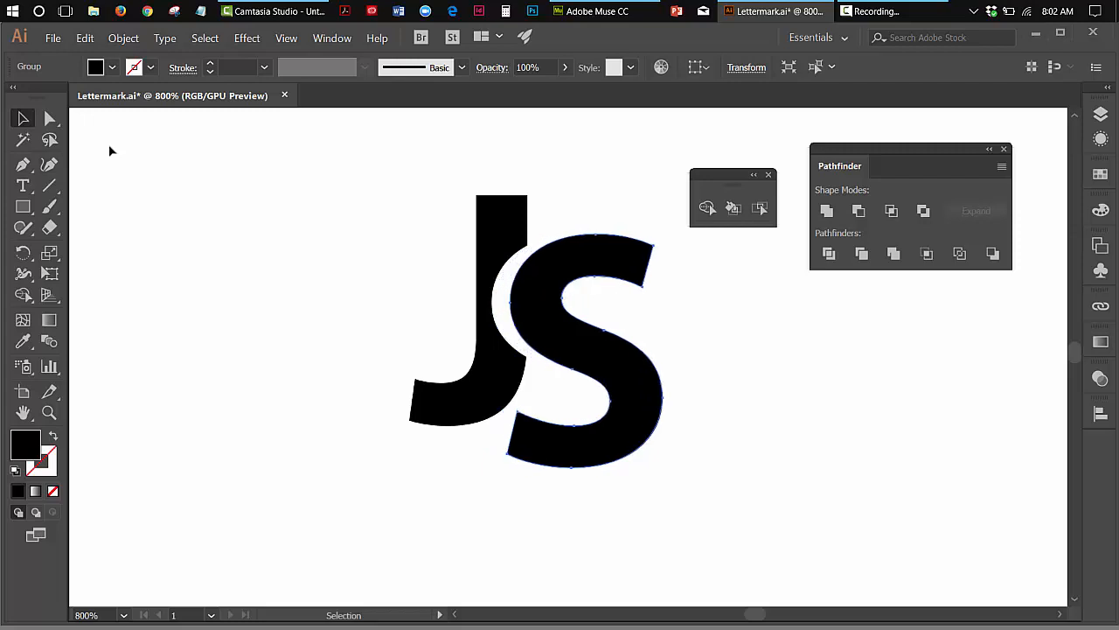
pyautogui.click(280, 162)
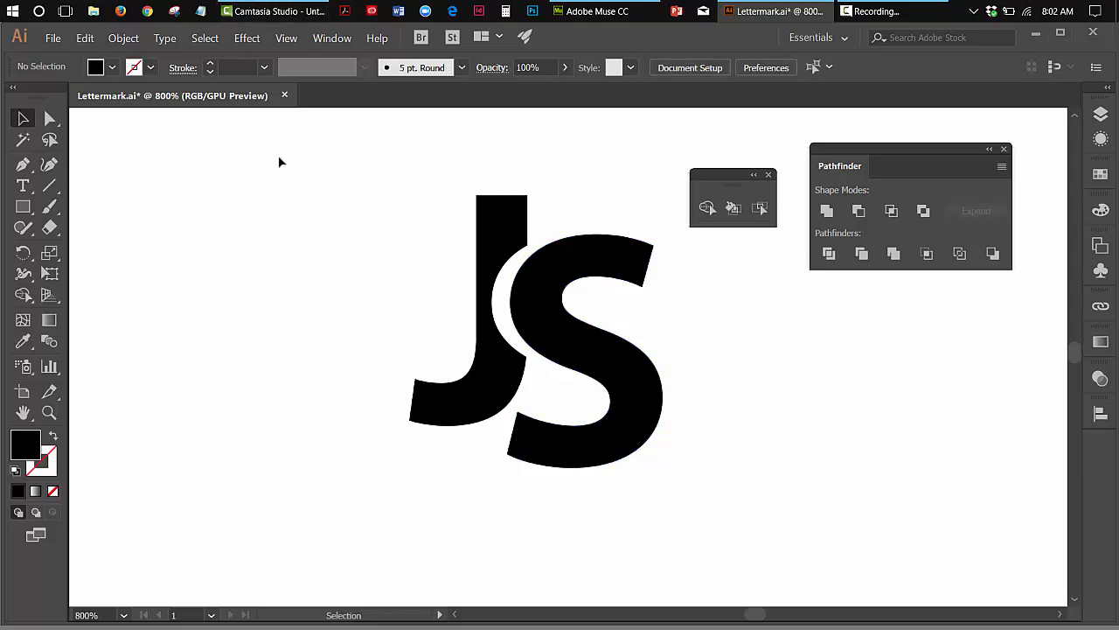
# Undo the nudges of the S, its paste and the Minus Front subtraction
pyautogui.click(84, 38)
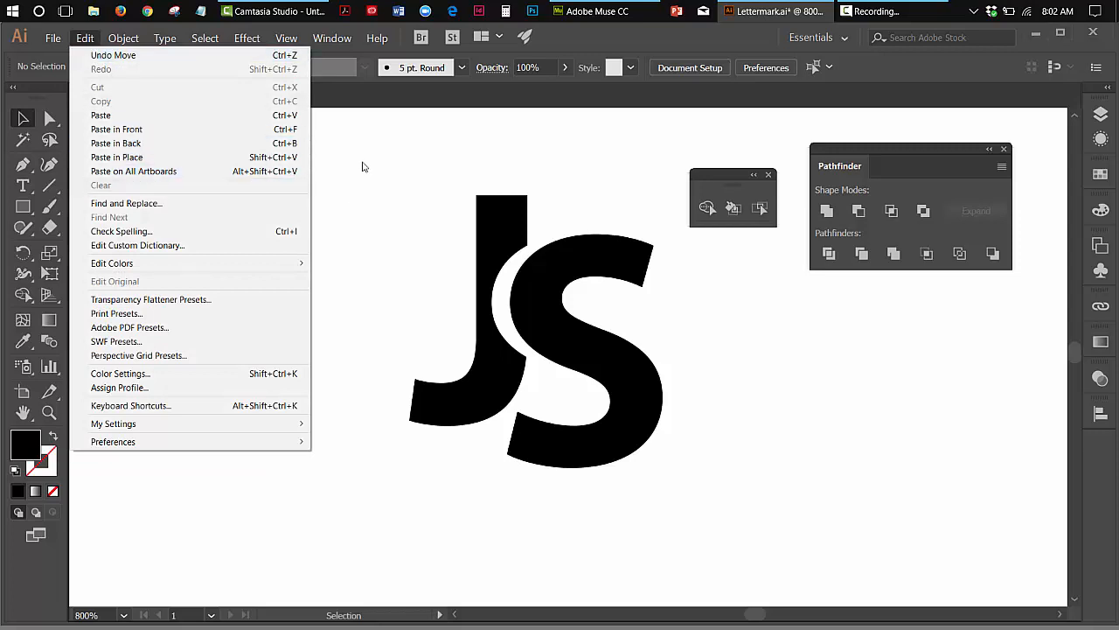
pyautogui.click(92, 40)
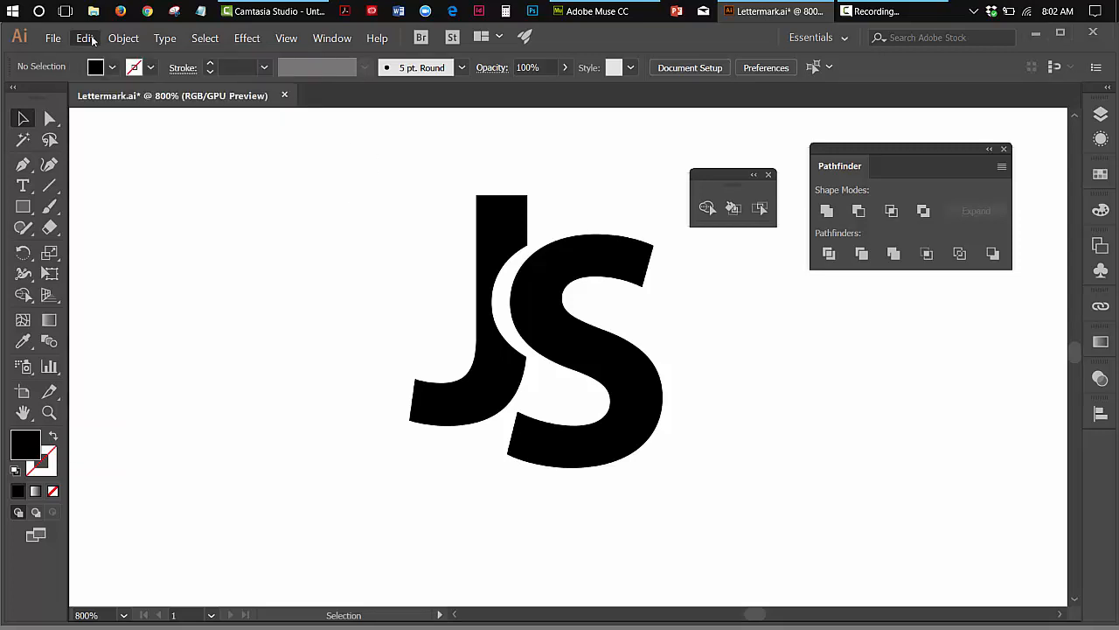
pyautogui.click(93, 40)
pyautogui.click(94, 54)
pyautogui.click(85, 39)
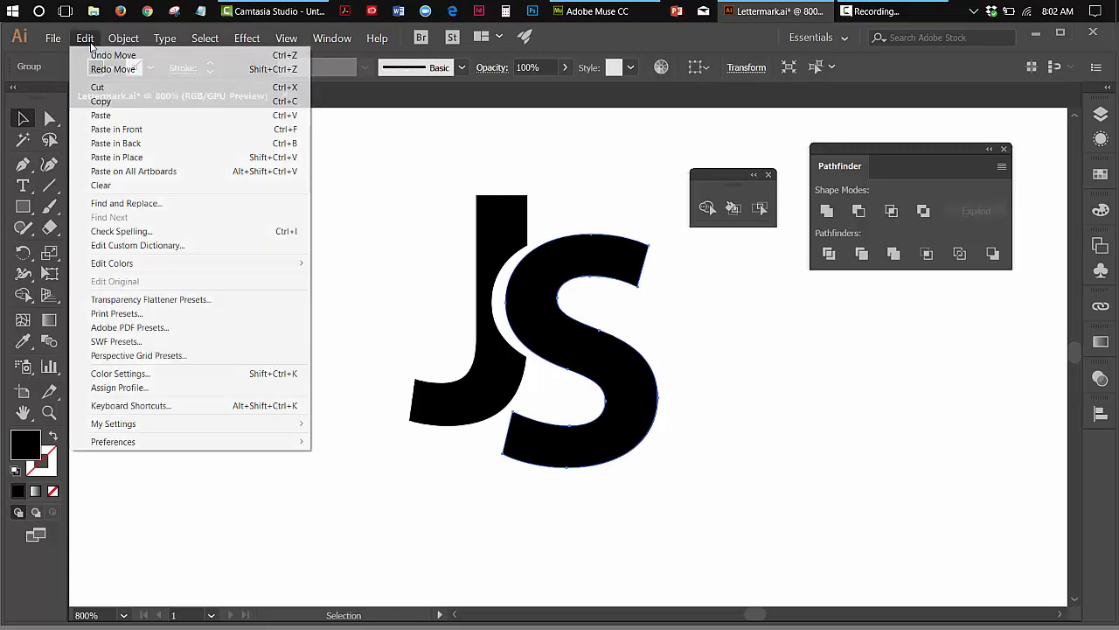
pyautogui.click(94, 54)
pyautogui.click(86, 39)
pyautogui.click(93, 53)
pyautogui.click(87, 40)
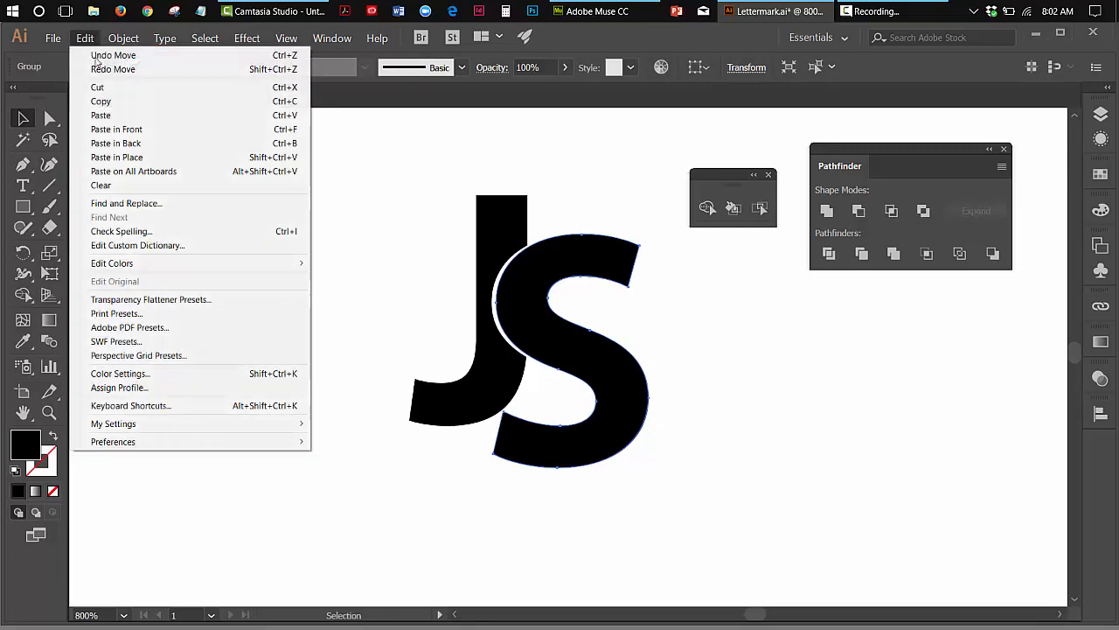
pyautogui.click(92, 52)
pyautogui.click(85, 38)
pyautogui.click(92, 55)
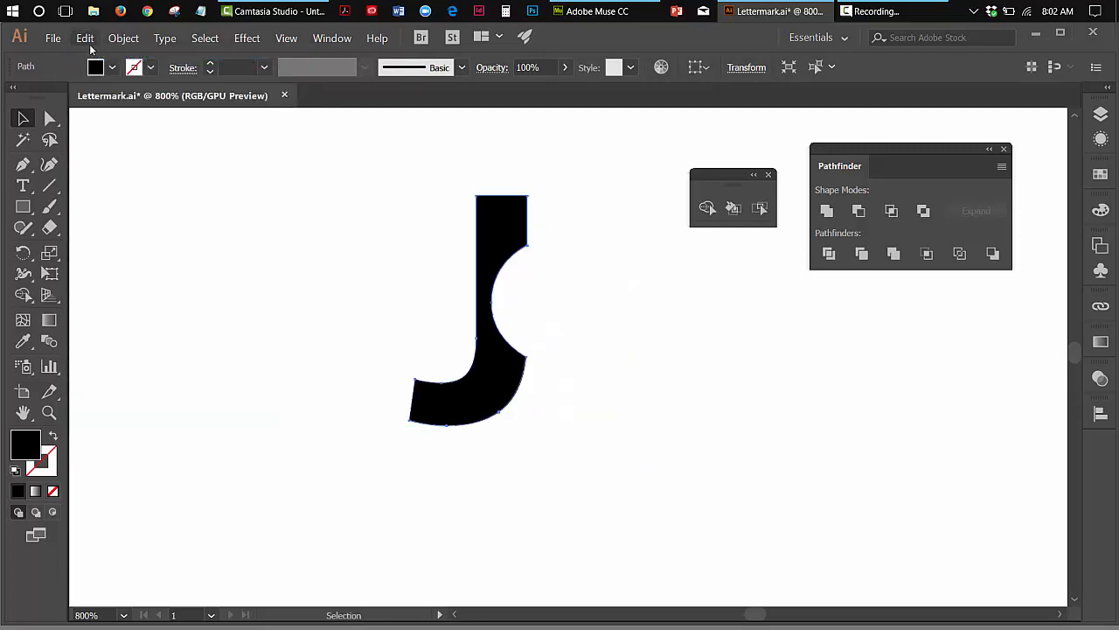
pyautogui.click(86, 39)
pyautogui.click(92, 54)
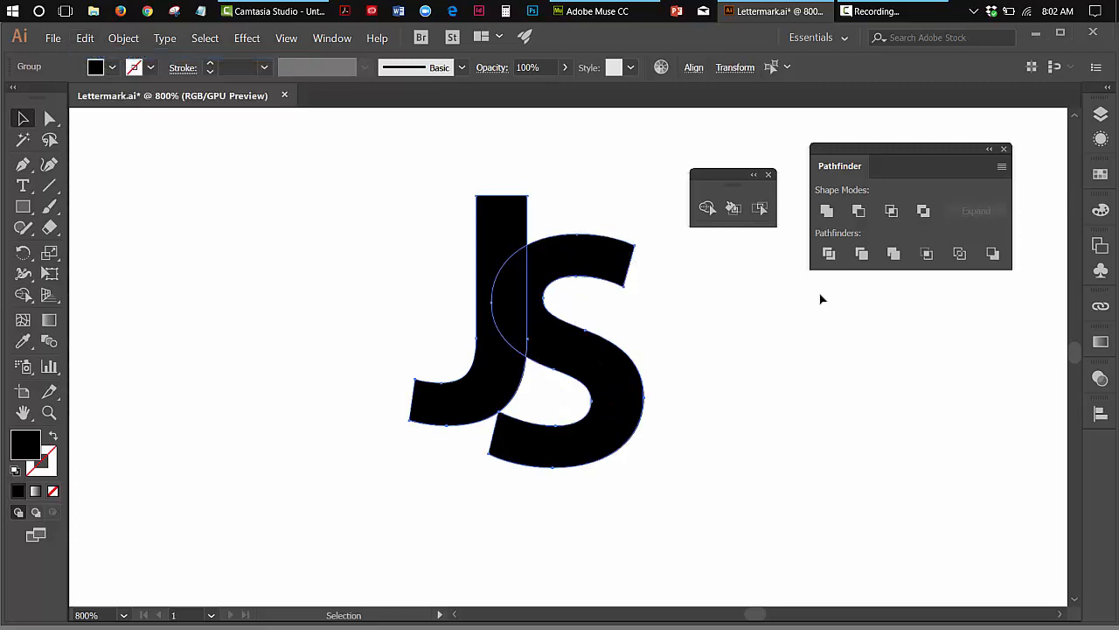
# Reduce the J and S to their overlapping area with Pathfinder's Intersect, and undo the operation
pyautogui.click(838, 304)
pyautogui.moveTo(407, 253); pyautogui.dragTo(526, 286)
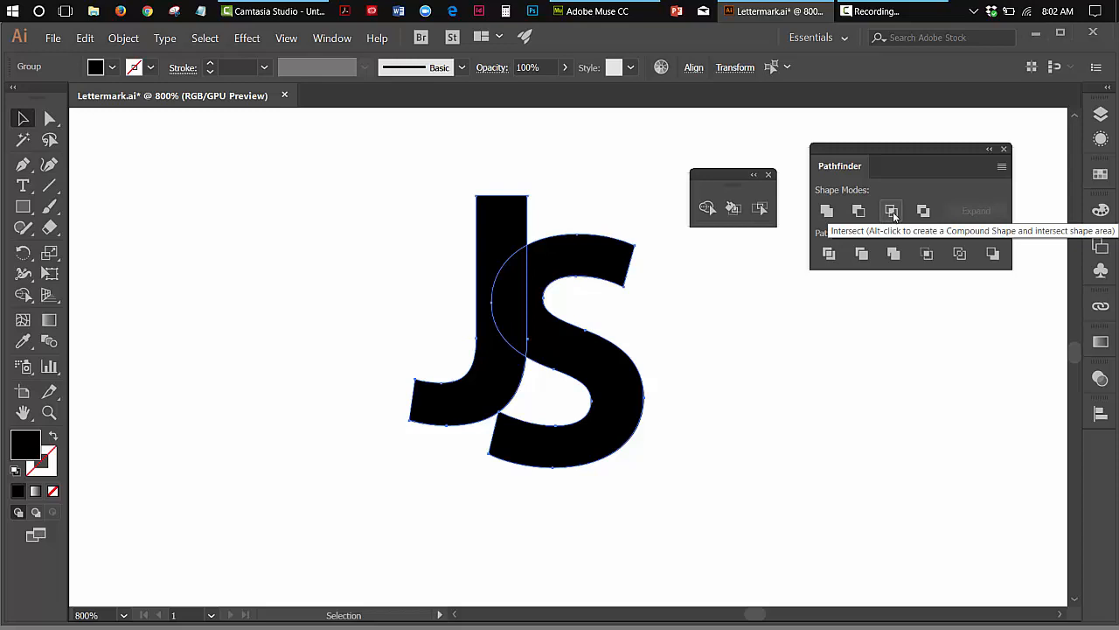
pyautogui.click(893, 216)
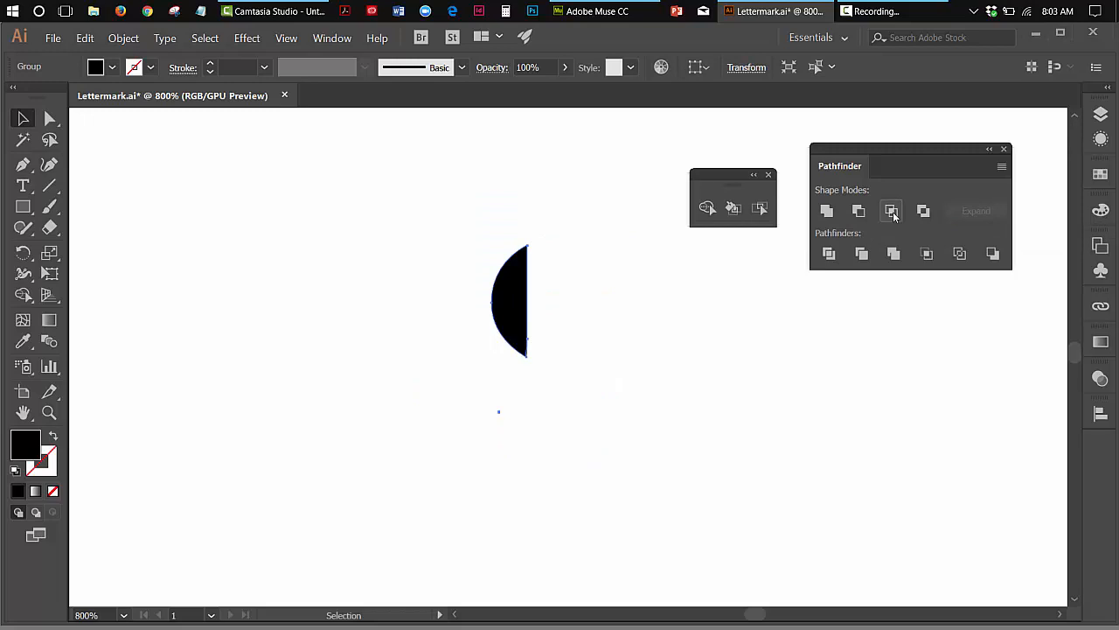
pyautogui.click(84, 40)
pyautogui.click(96, 55)
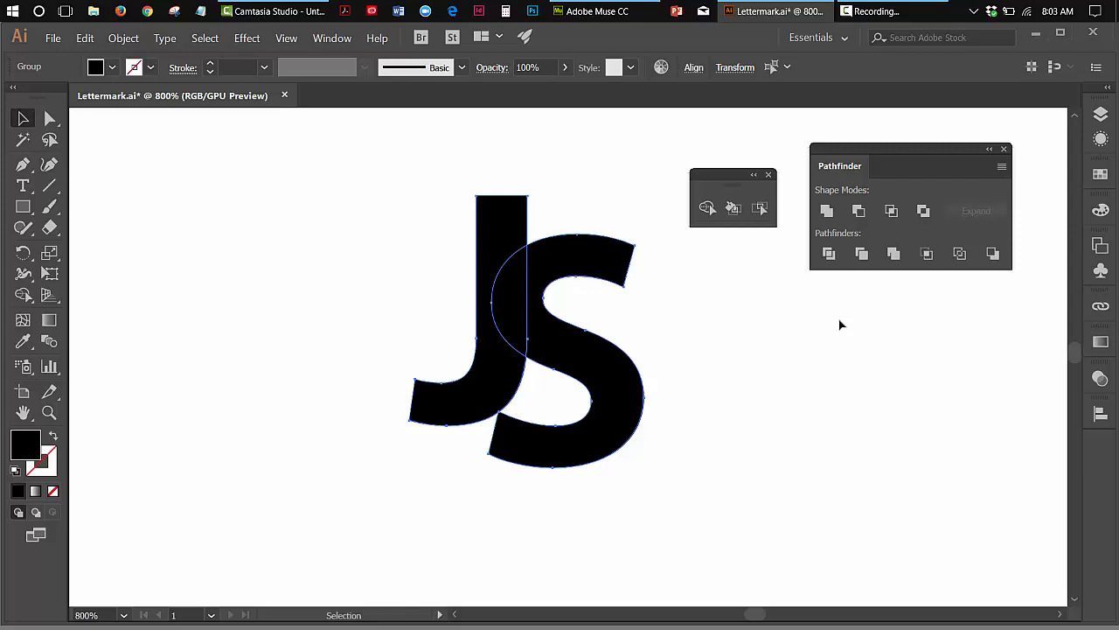
# Cut out the overlap of the J and S with Pathfinder's Exclude and fill the resulting shape with bright red
pyautogui.click(923, 211)
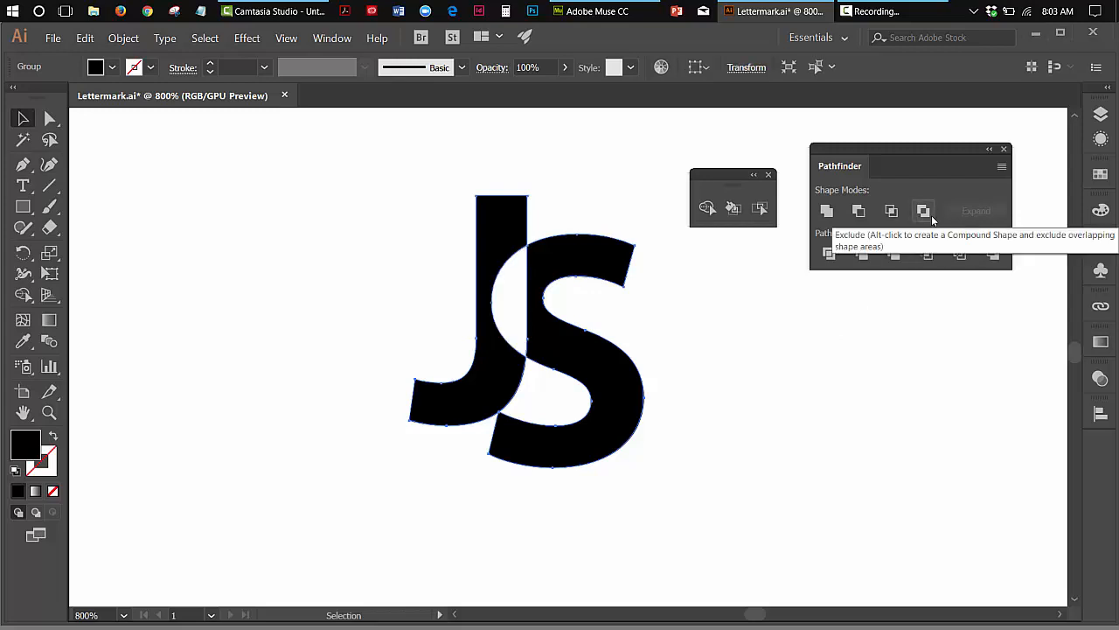
pyautogui.click(770, 357)
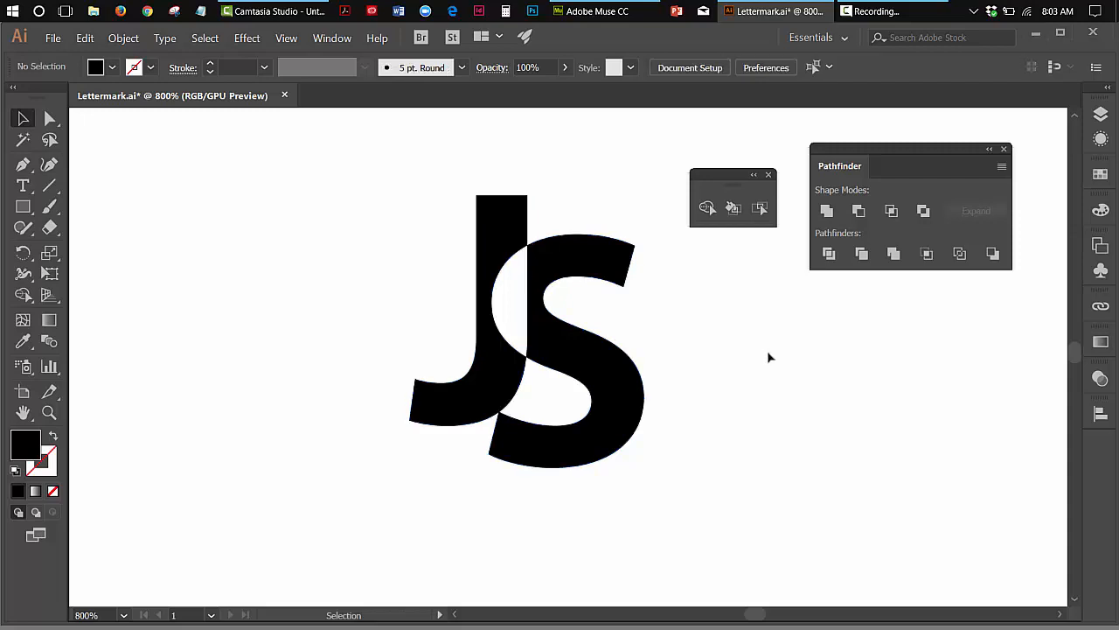
pyautogui.click(560, 339)
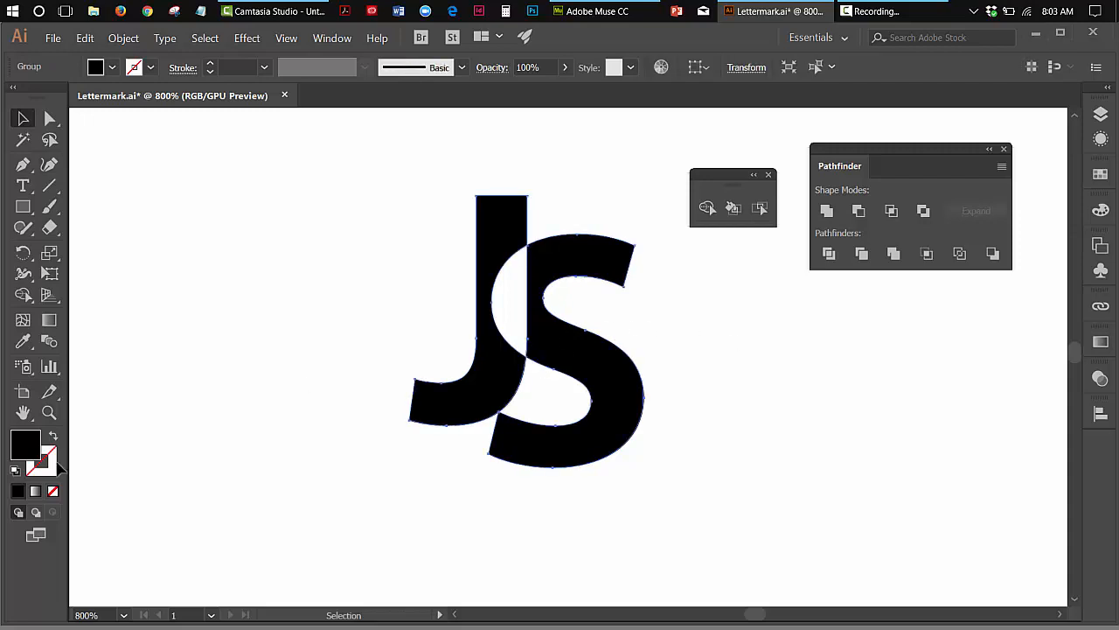
pyautogui.doubleClick(18, 447)
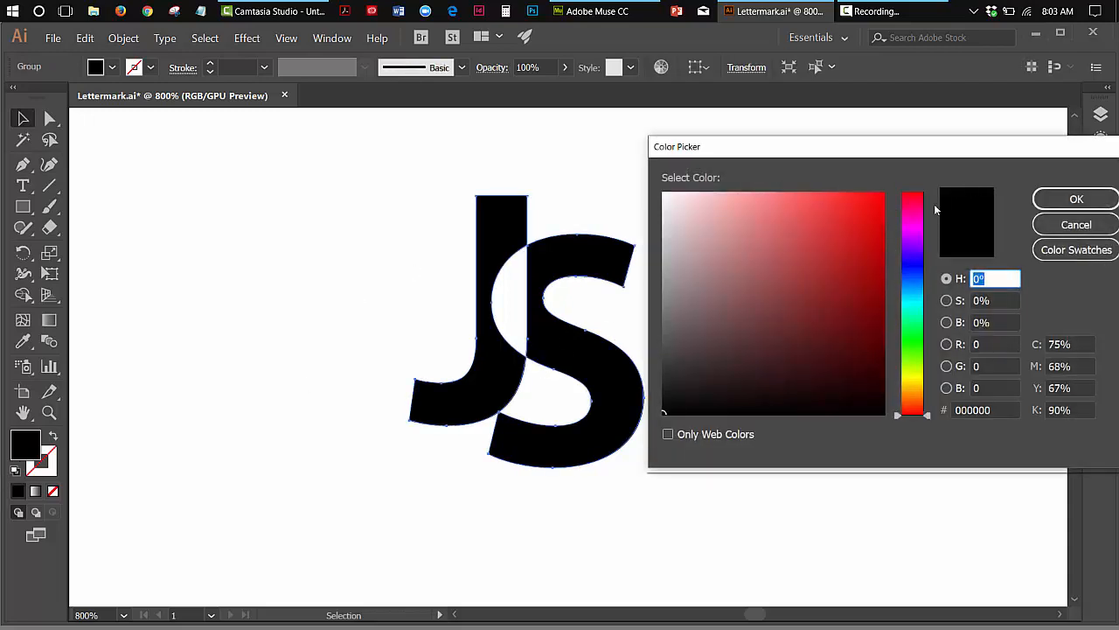
pyautogui.click(883, 197)
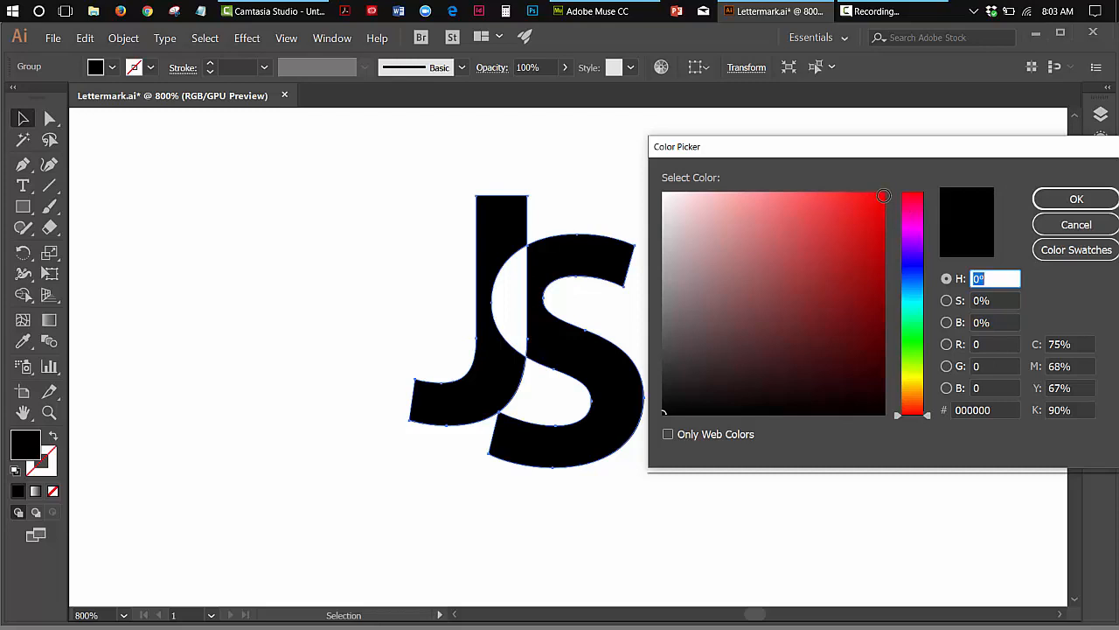
pyautogui.click(1068, 203)
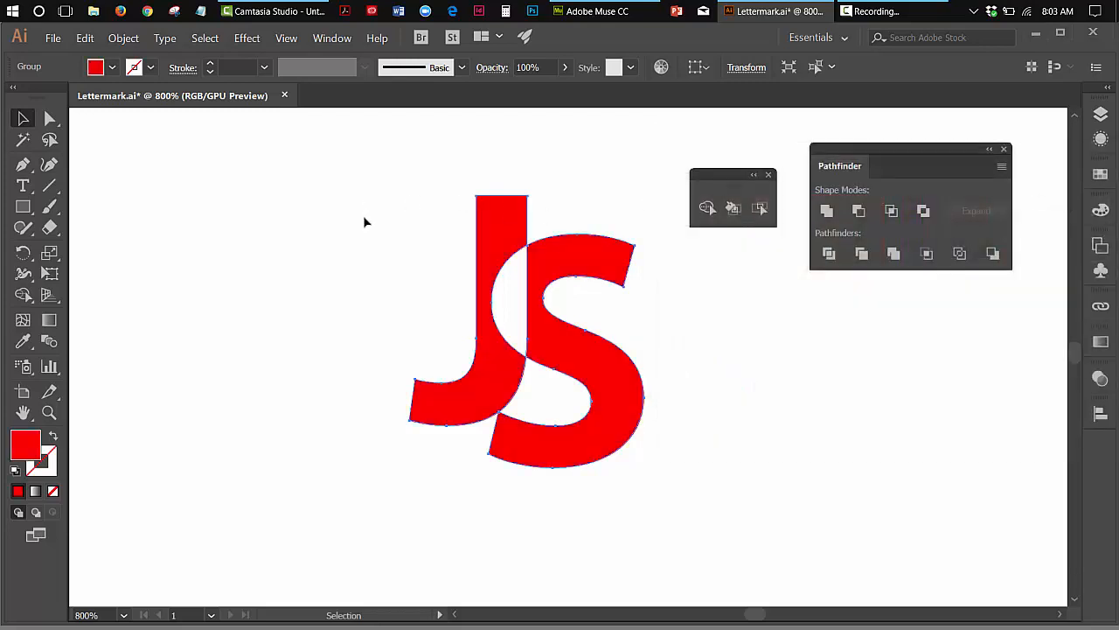
pyautogui.click(363, 217)
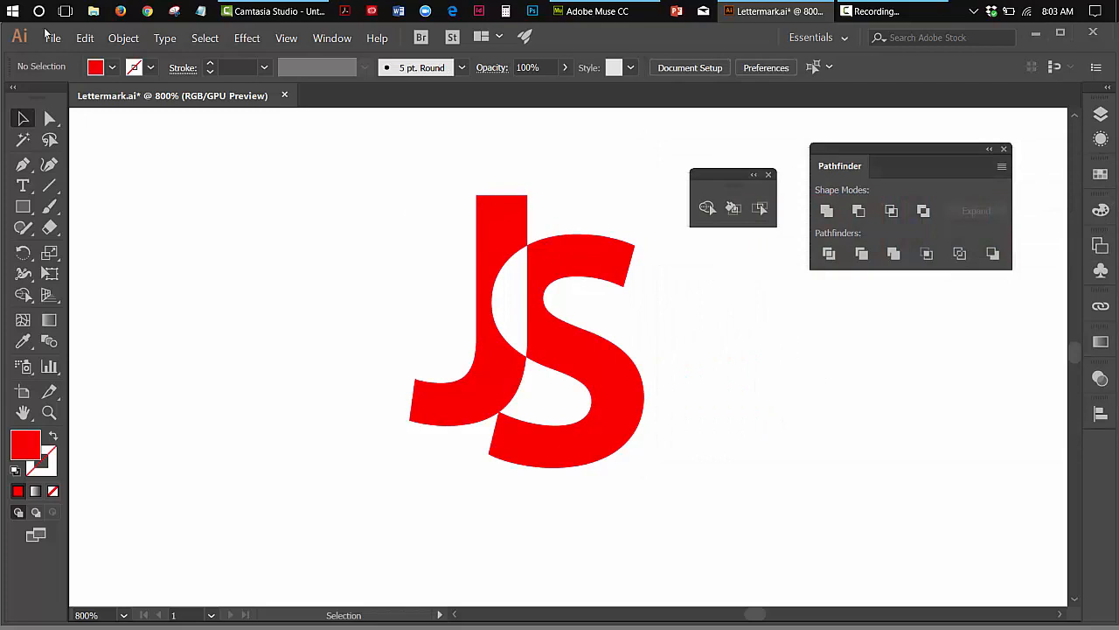
# Undo the red fill and the Exclude operation on the J and S
pyautogui.click(83, 38)
pyautogui.click(93, 55)
pyautogui.click(86, 40)
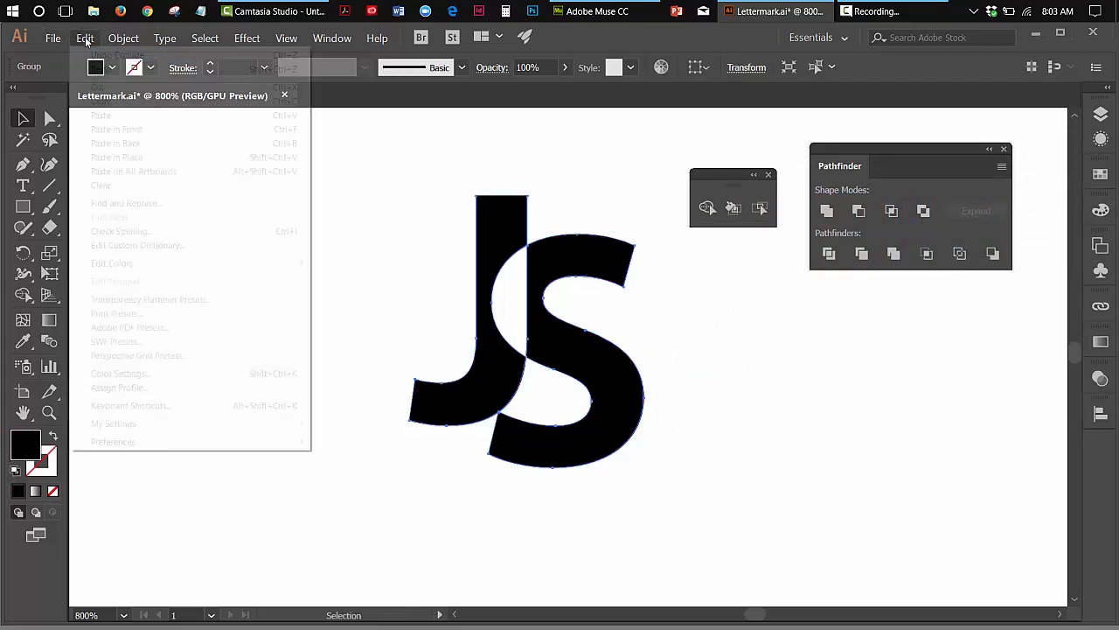
pyautogui.click(105, 54)
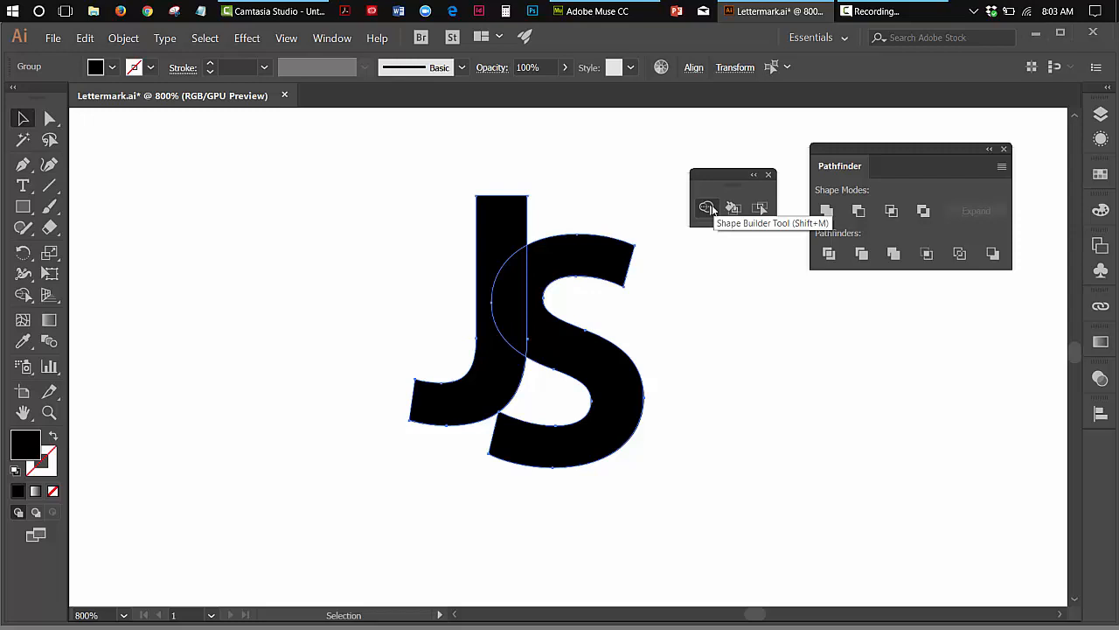
# Try the Shape Builder tool from the J's stem across the overlap into the upper part of the S
pyautogui.click(708, 208)
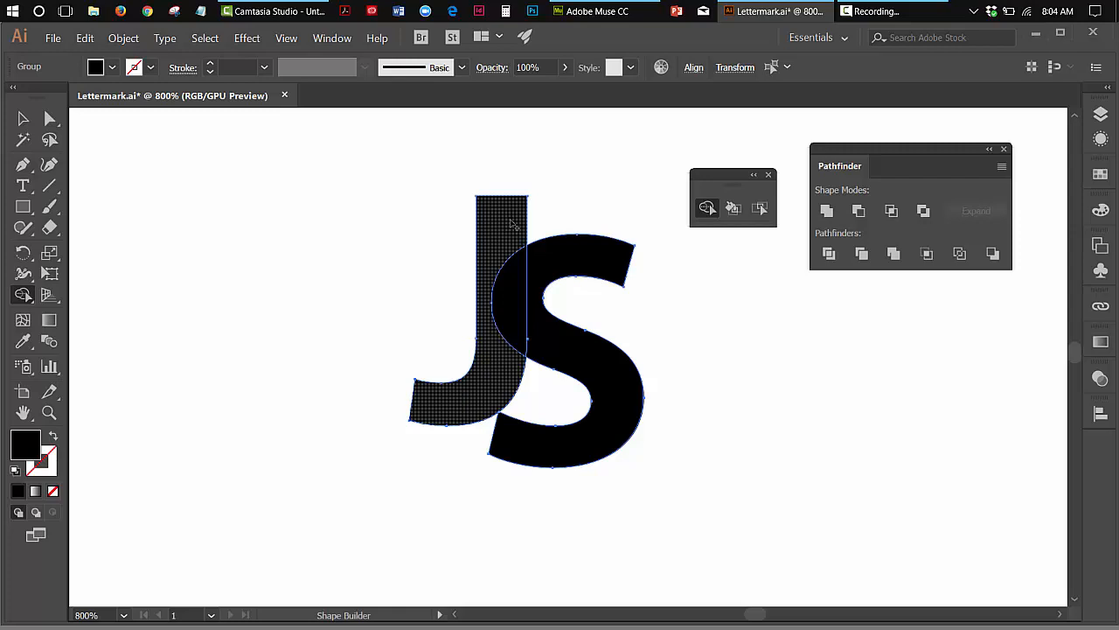
pyautogui.moveTo(521, 223); pyautogui.dragTo(570, 250)
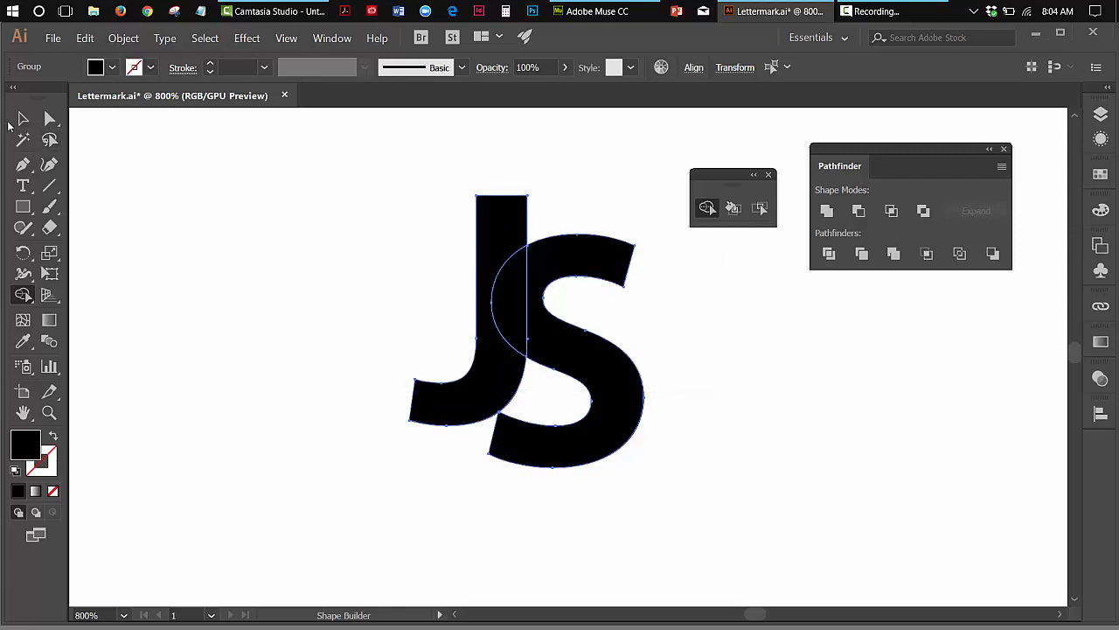
# Move the overlapping J and S together slightly to the left and down on the artboard
pyautogui.click(23, 119)
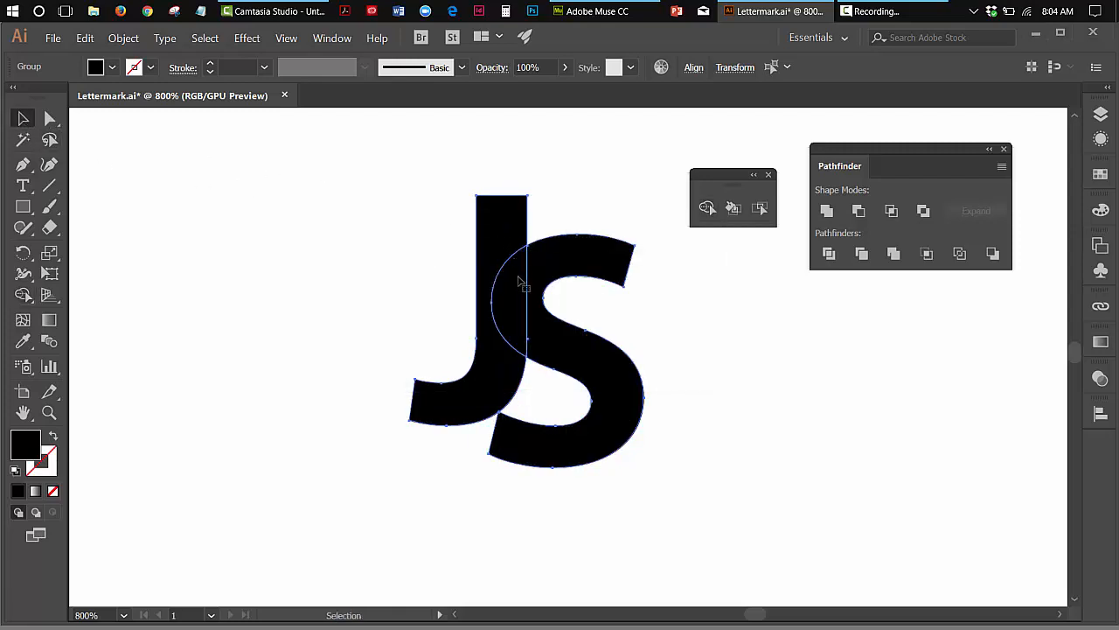
pyautogui.moveTo(518, 281); pyautogui.dragTo(494, 293)
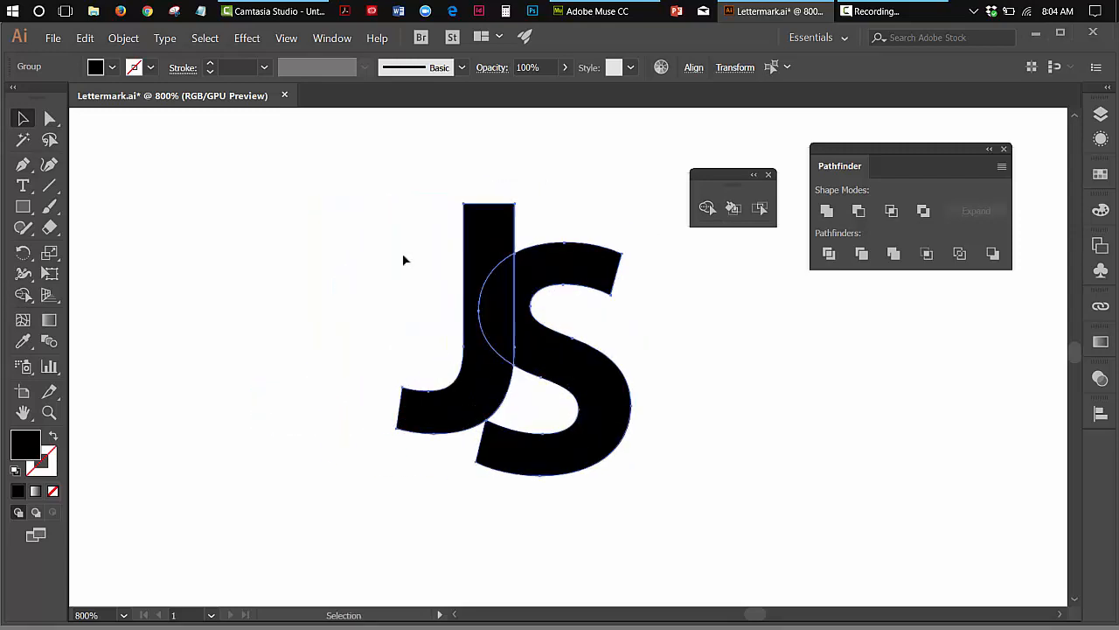
# Pull both overlapping segments of the J and S out of the letters with the Direct Selection tool, placing them beside the J
pyautogui.click(49, 119)
pyautogui.click(425, 250)
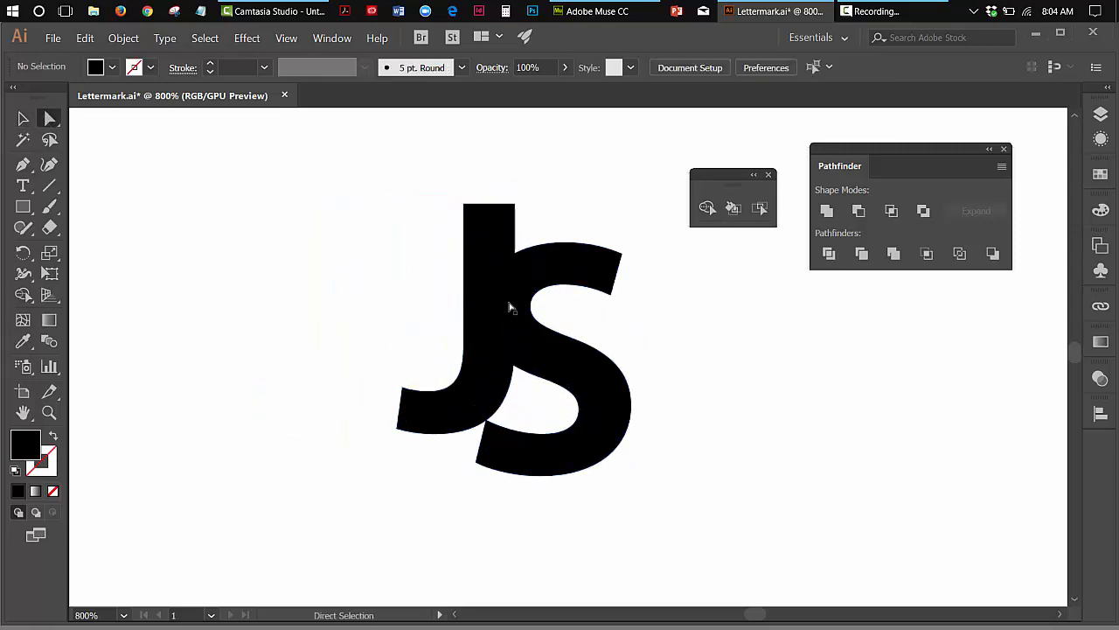
pyautogui.moveTo(500, 306); pyautogui.dragTo(309, 295)
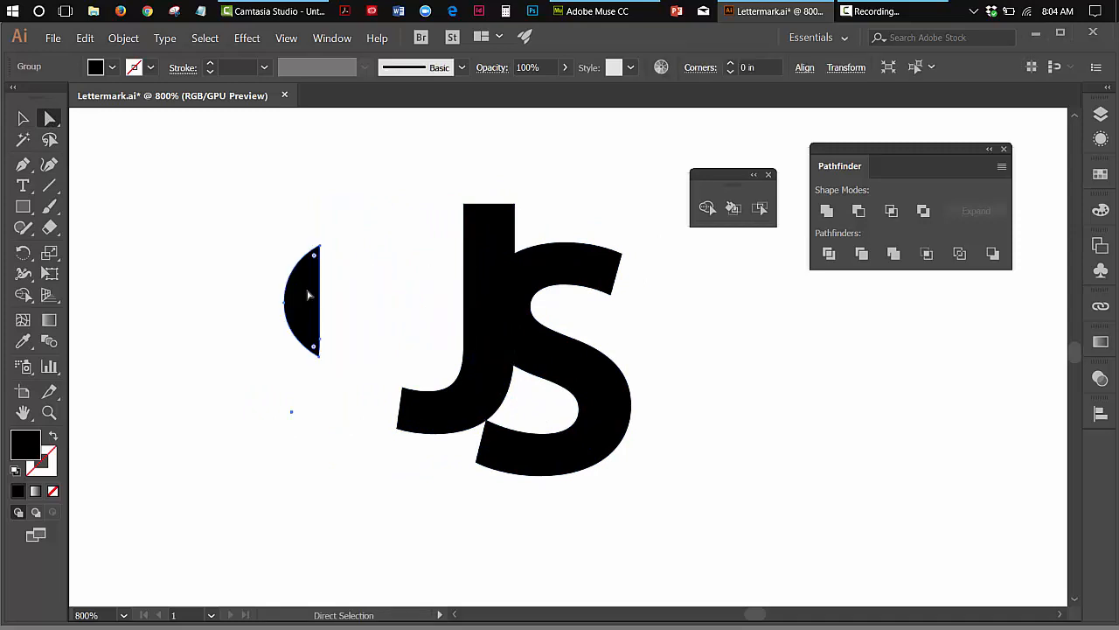
pyautogui.click(506, 299)
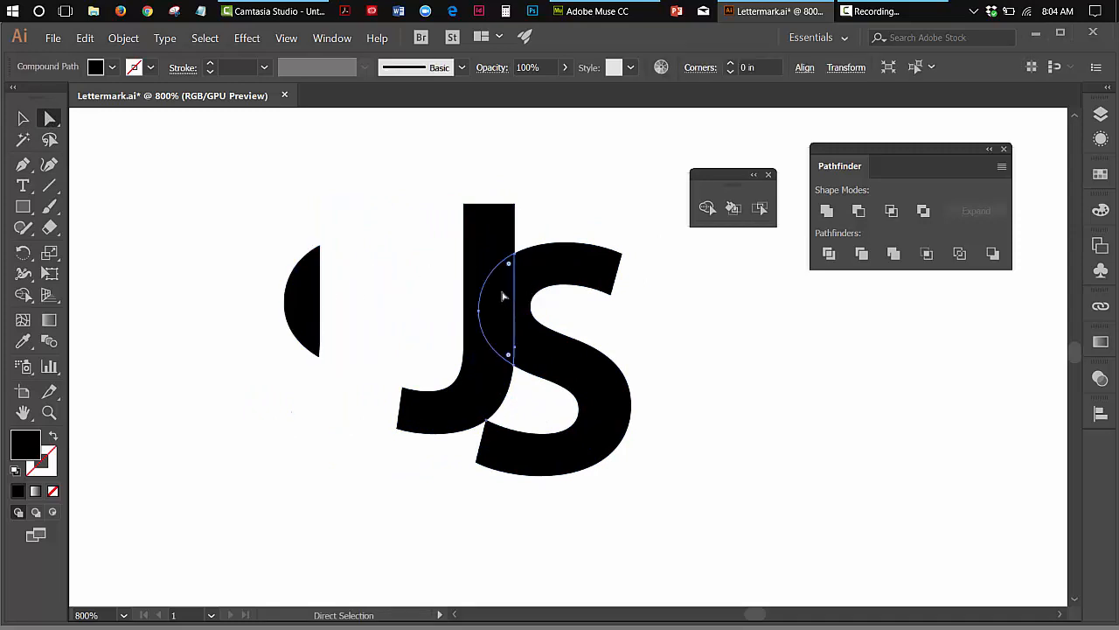
pyautogui.moveTo(503, 297); pyautogui.dragTo(333, 291)
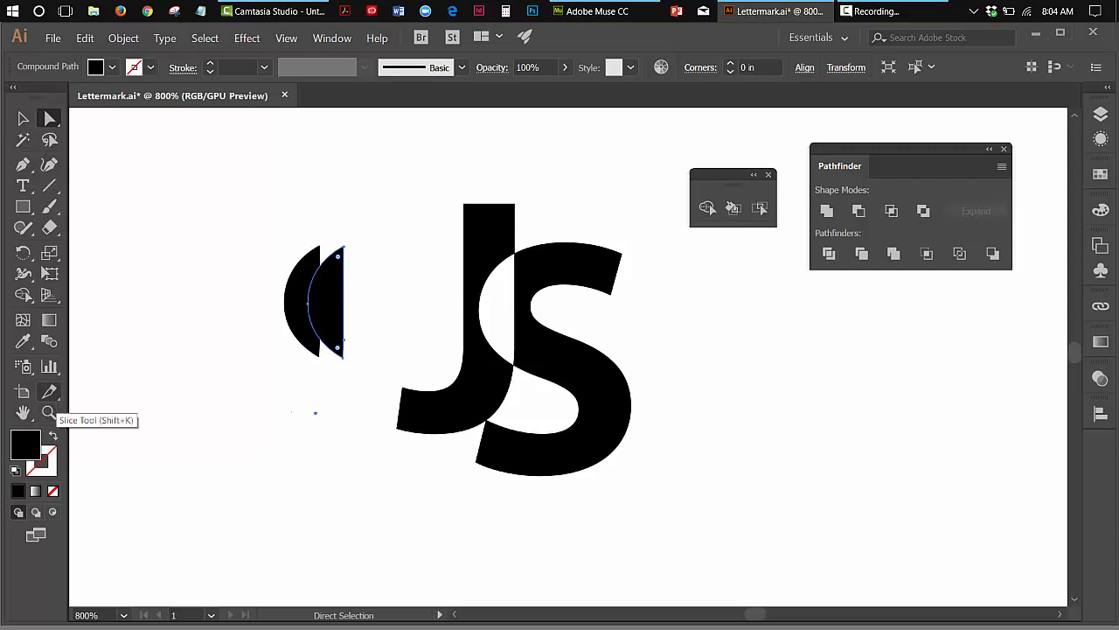
# Fill the grouped J and S with red ff0303
pyautogui.click(481, 253)
pyautogui.press('v')
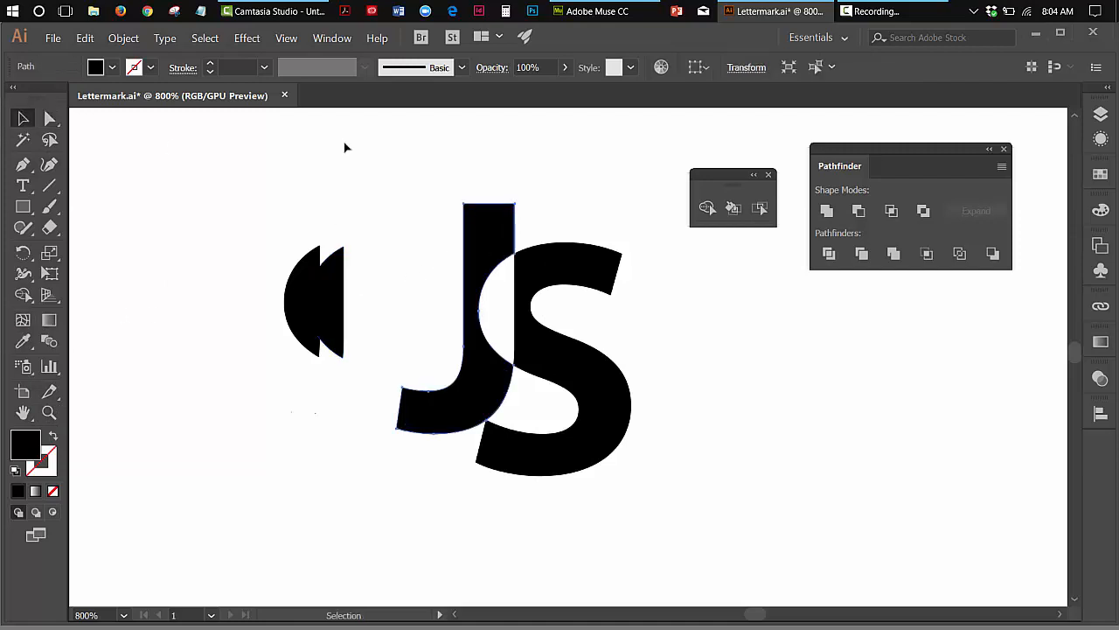
pyautogui.click(554, 199)
pyautogui.click(505, 254)
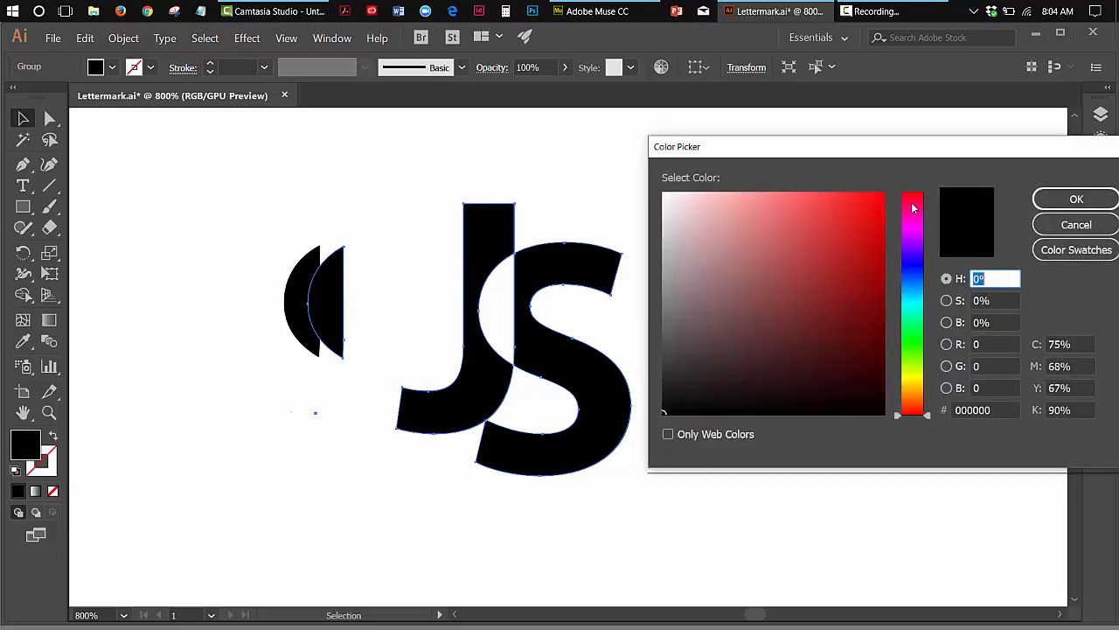
pyautogui.click(882, 192)
pyautogui.click(1072, 199)
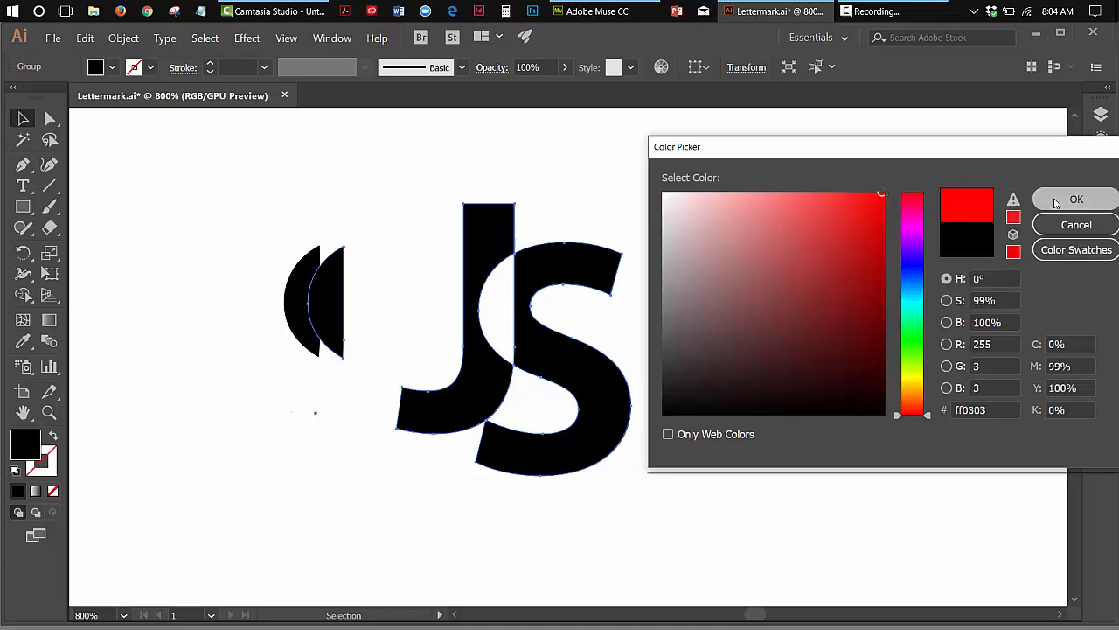
# Delete all the artwork at once and undo that deletion
pyautogui.click(232, 202)
pyautogui.hotkey('ctrl', 'a')
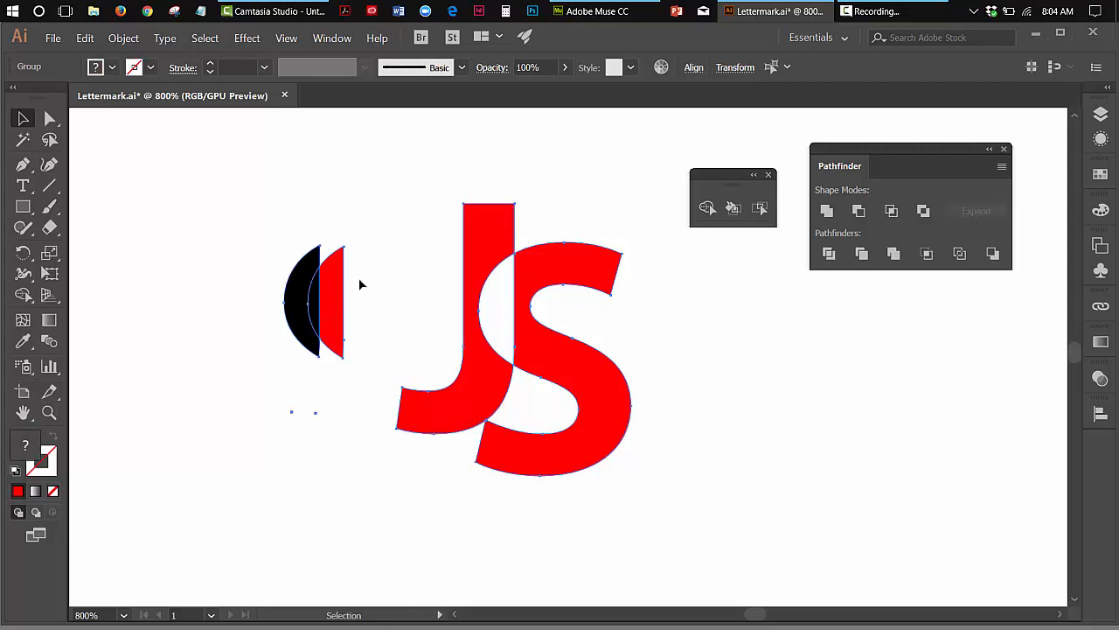
pyautogui.press('Delete')
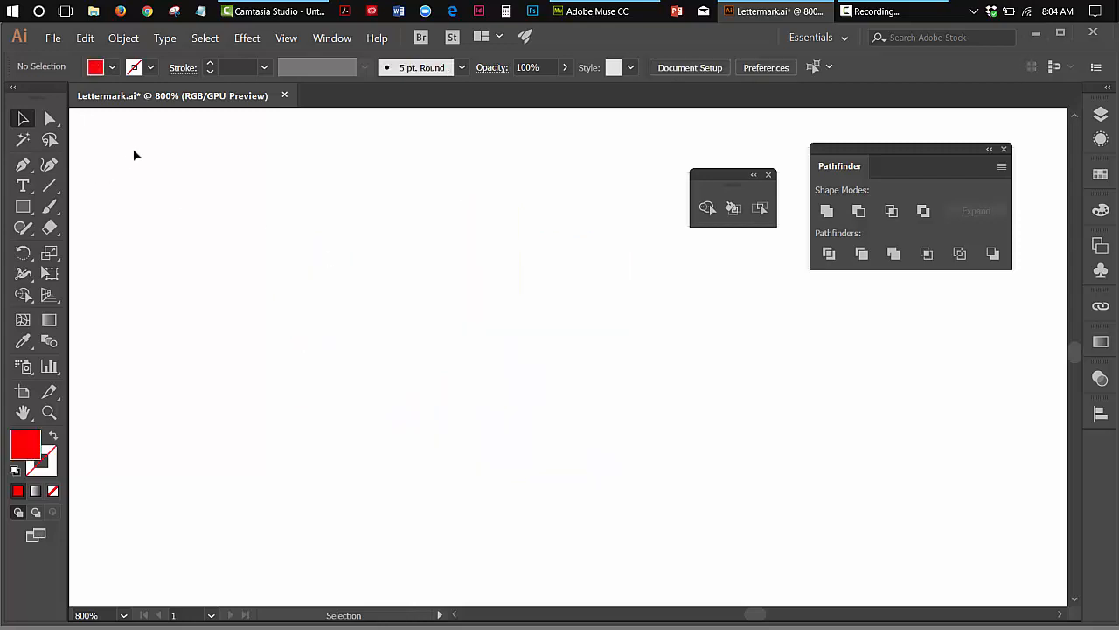
pyautogui.click(85, 38)
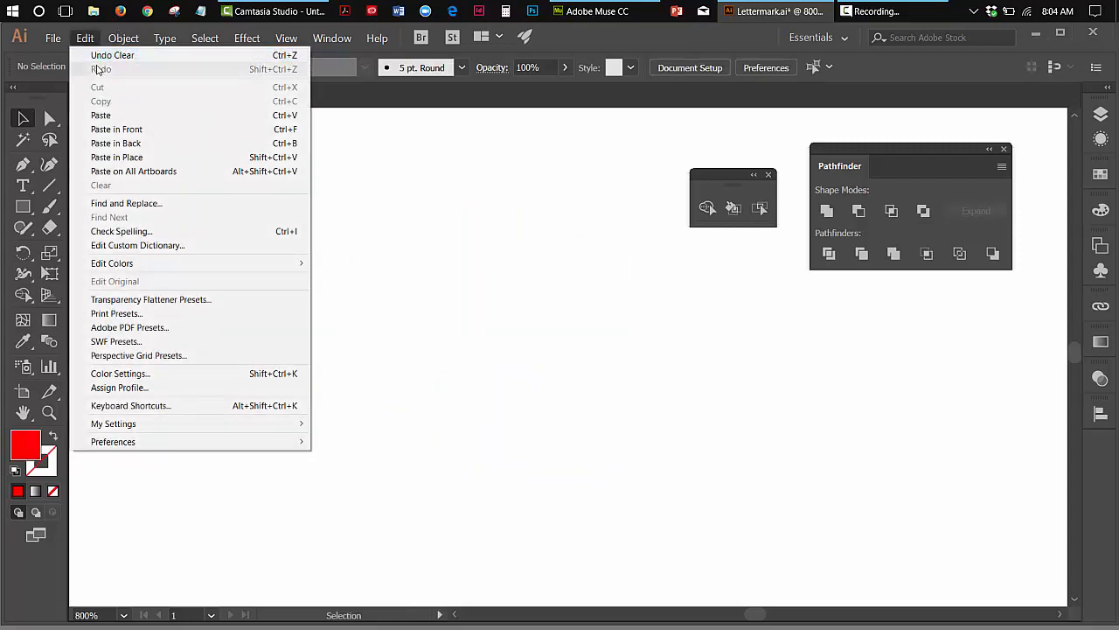
pyautogui.click(102, 55)
# Select the two pulled-out overlap pieces and tear off the Direct Selection tool group as a floating panel above the letters
pyautogui.click(50, 118)
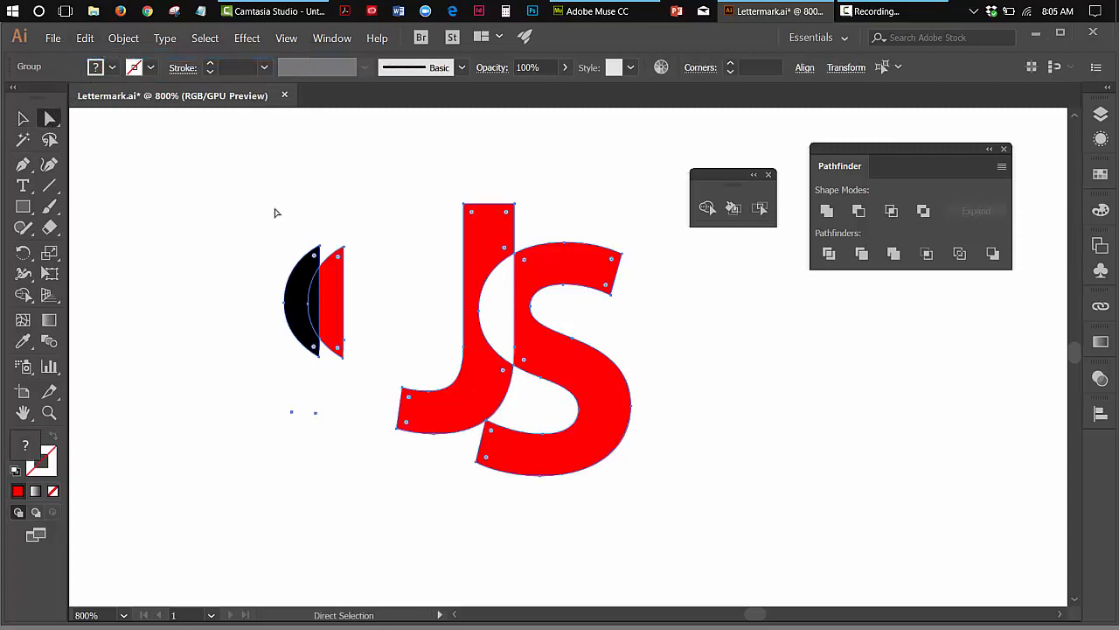
pyautogui.moveTo(259, 217); pyautogui.dragTo(358, 277)
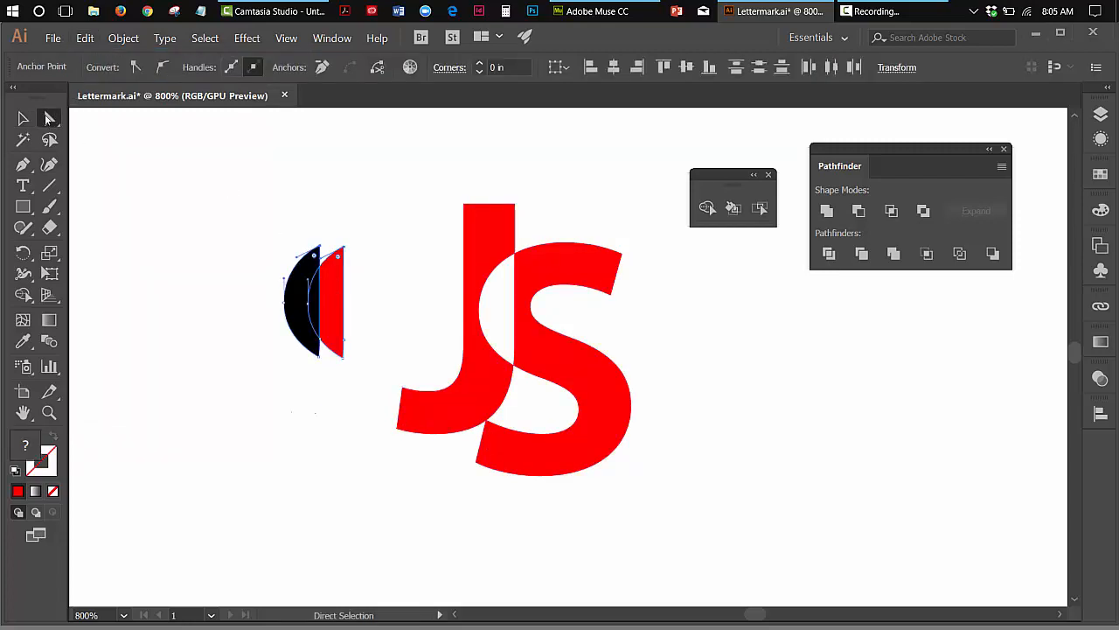
pyautogui.moveTo(49, 119); pyautogui.dragTo(230, 130)
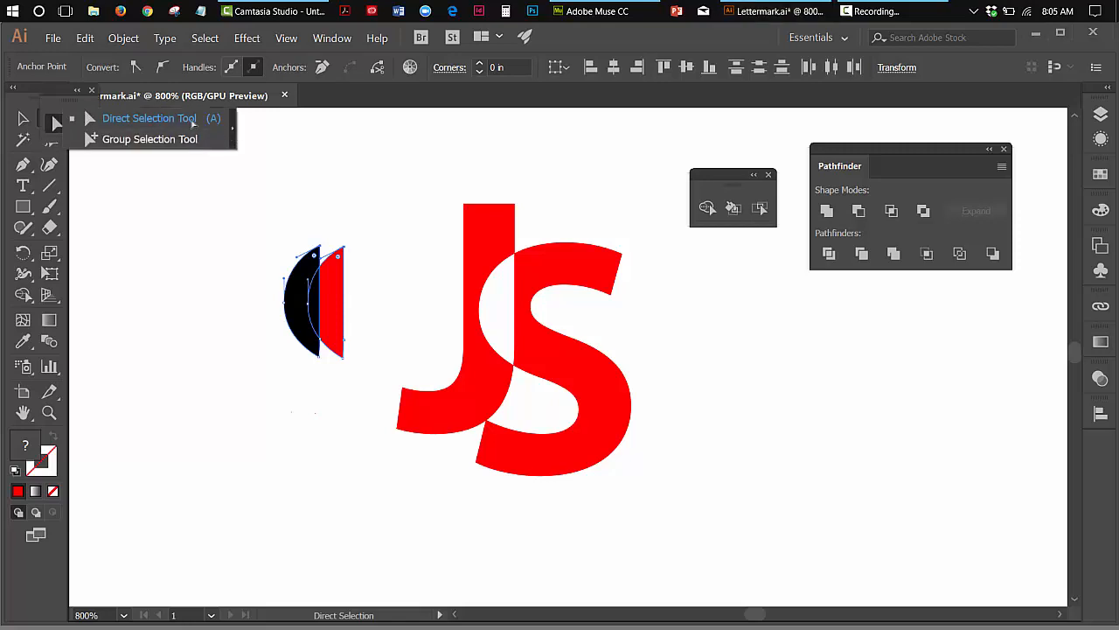
pyautogui.moveTo(70, 91); pyautogui.dragTo(601, 138)
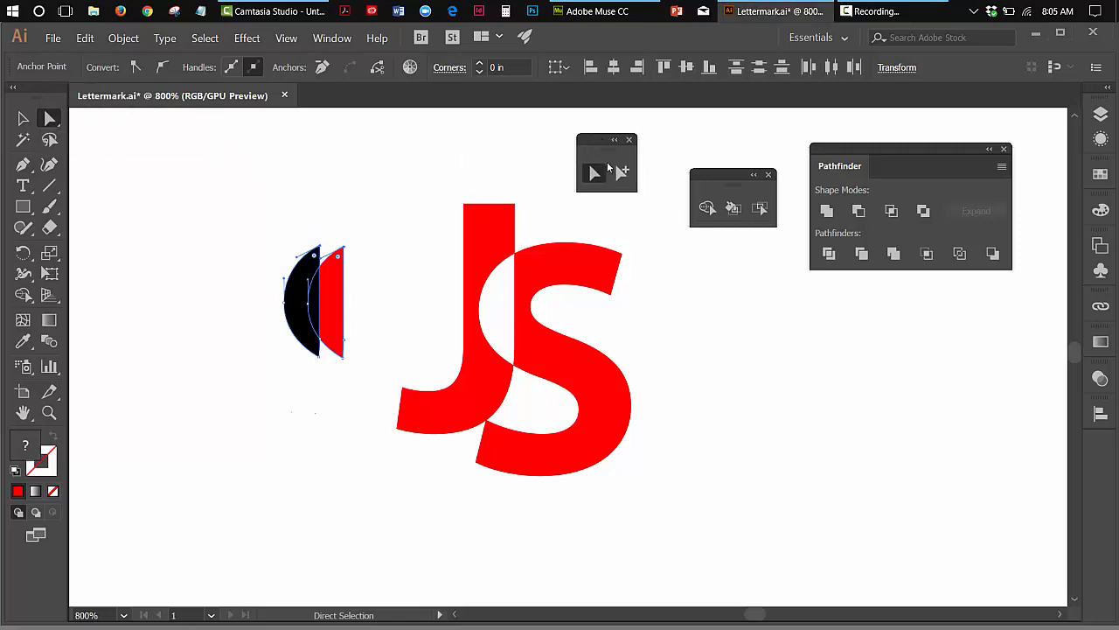
# Delete the two overlap pieces beside the J using the Group Selection tool
pyautogui.click(618, 174)
pyautogui.moveTo(262, 248); pyautogui.dragTo(328, 293)
pyautogui.press('Delete')
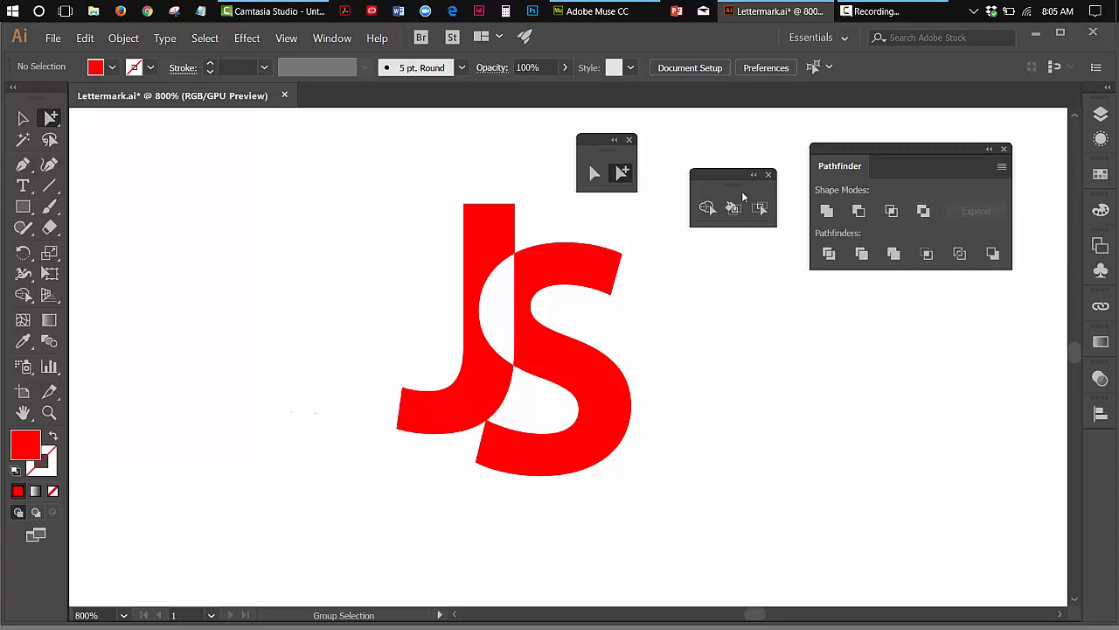
# Undo the deletion, the red fill and the moves, back to the intact overlapping J and S at their earlier location
pyautogui.click(86, 41)
pyautogui.click(112, 55)
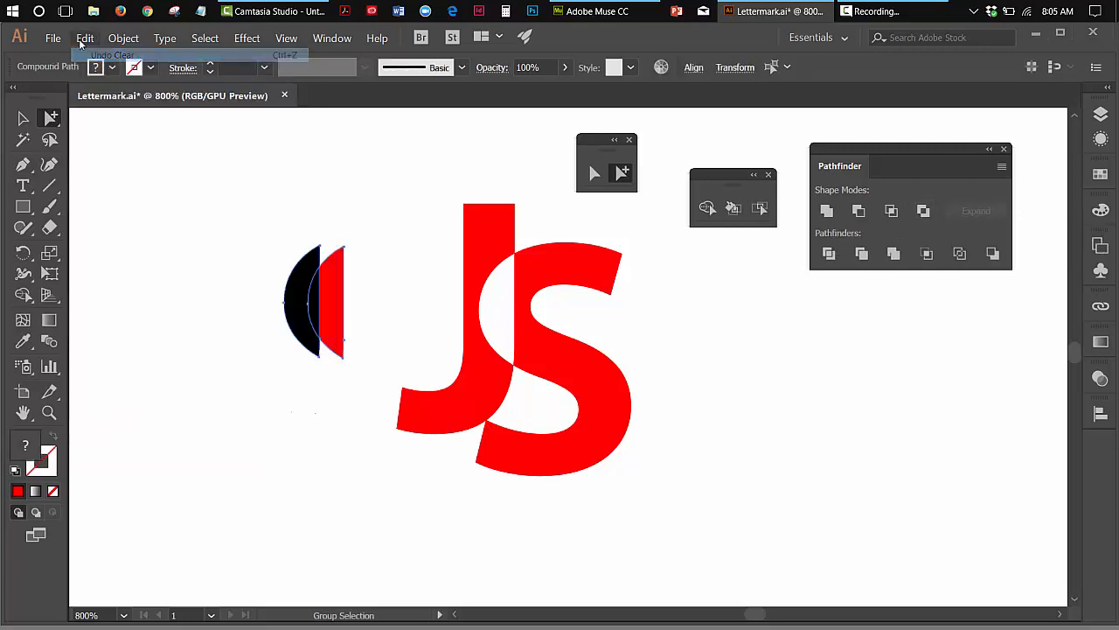
pyautogui.click(84, 39)
pyautogui.click(112, 55)
pyautogui.click(85, 39)
pyautogui.click(92, 55)
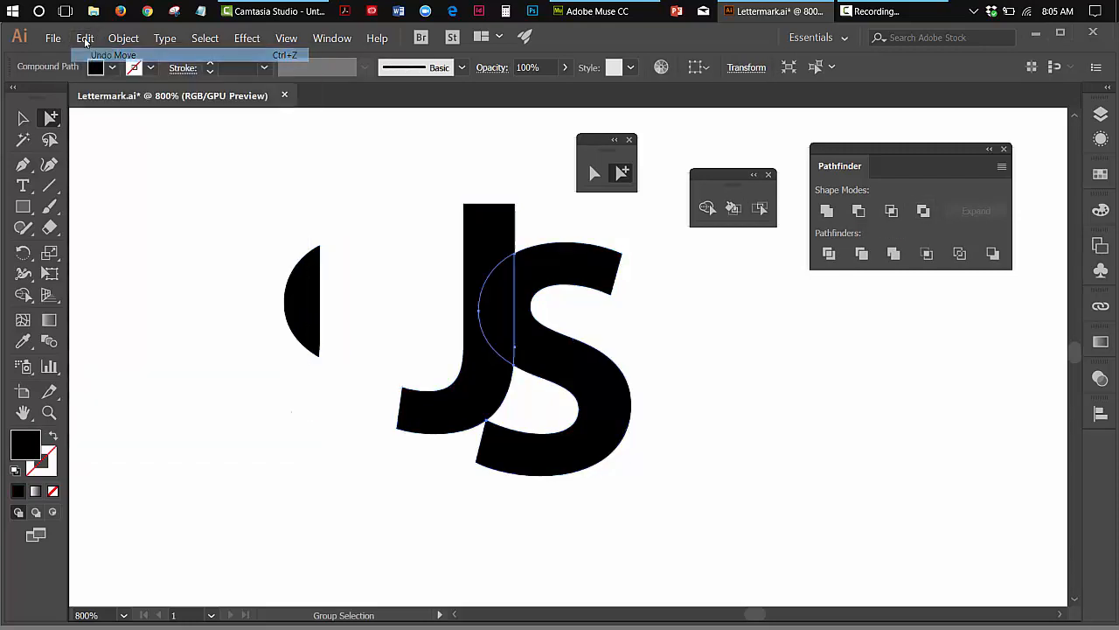
pyautogui.click(85, 38)
pyautogui.click(93, 55)
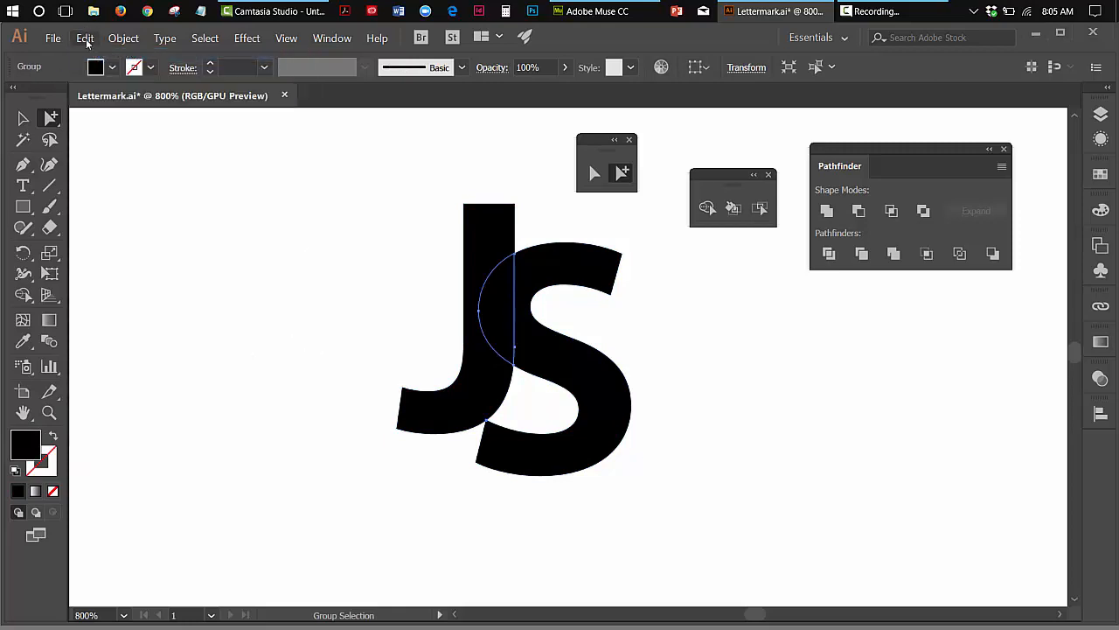
pyautogui.click(85, 38)
pyautogui.click(112, 53)
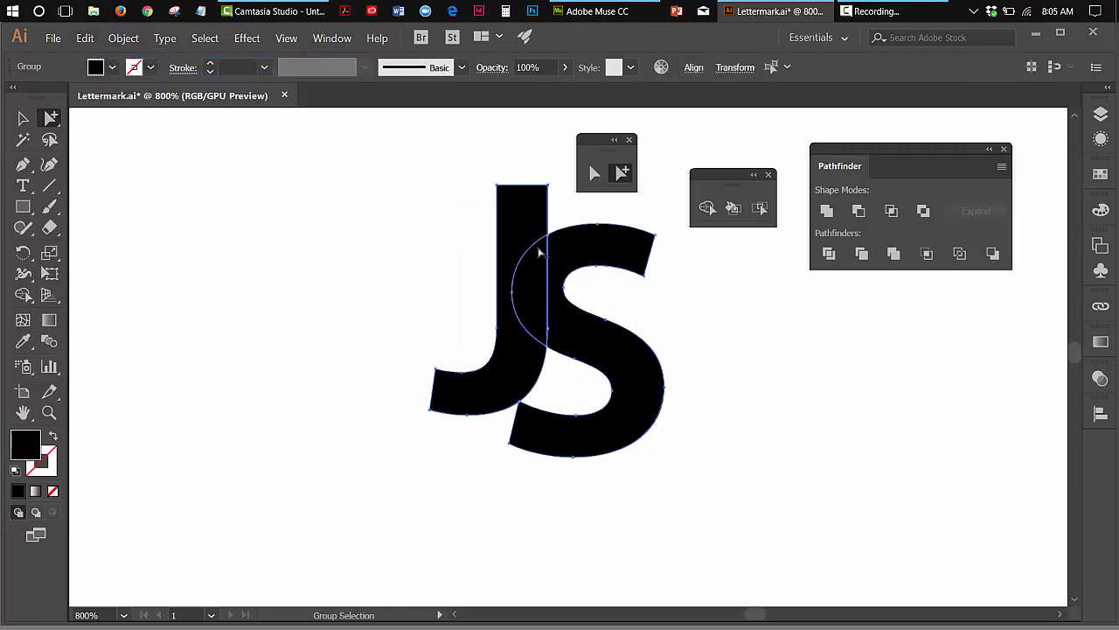
# Try removing the overlap of the J and S with the Shape Builder tool and undo the removal
pyautogui.click(704, 212)
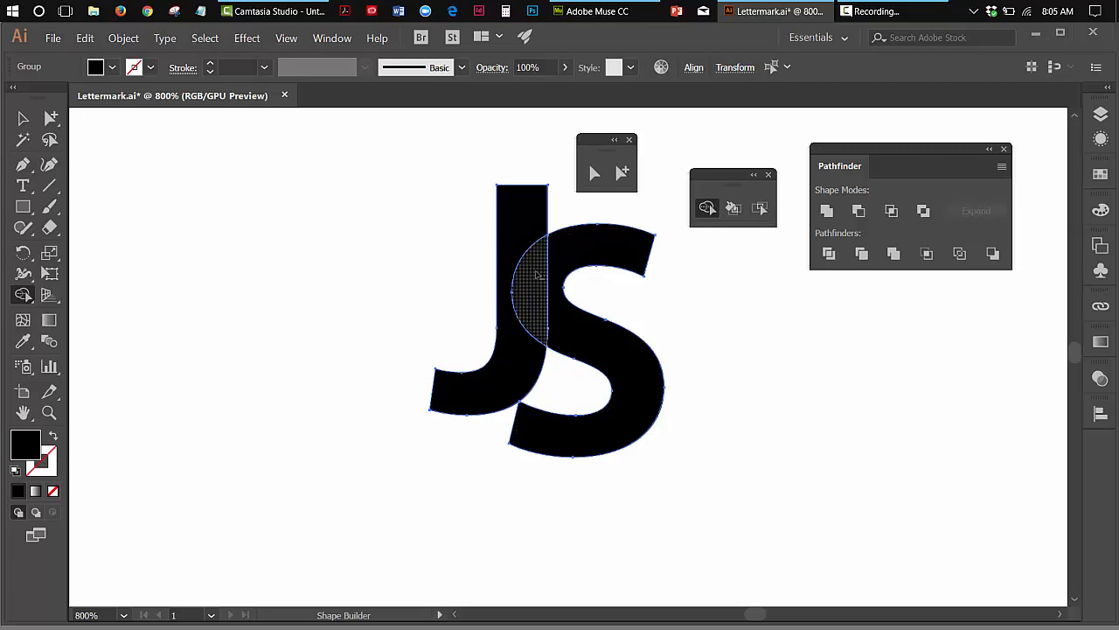
pyautogui.keyDown('alt'); pyautogui.click(536, 275); pyautogui.keyUp('alt')
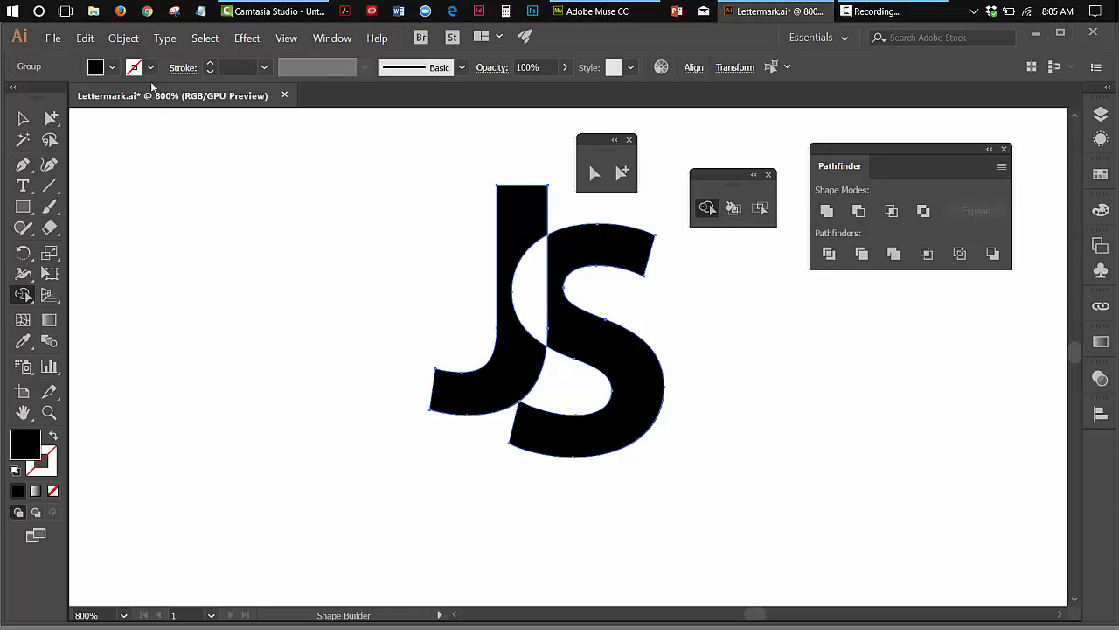
pyautogui.click(91, 40)
pyautogui.click(97, 54)
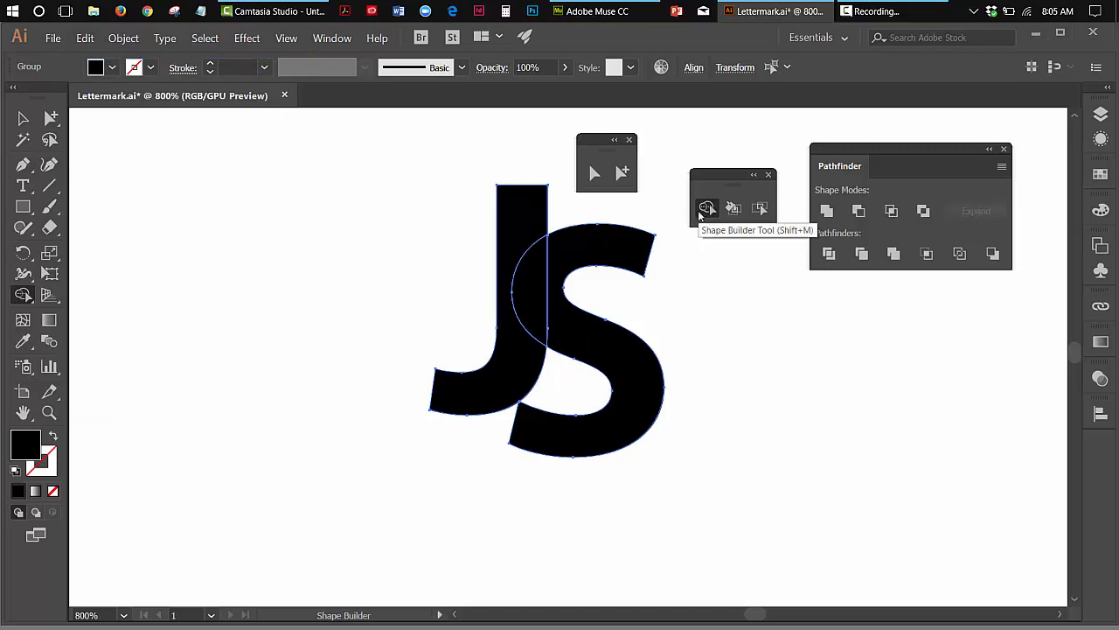
# Subtract the overlapping area from the J and S with the Shape Builder tool
pyautogui.keyDown('alt'); pyautogui.click(528, 270); pyautogui.keyUp('alt')
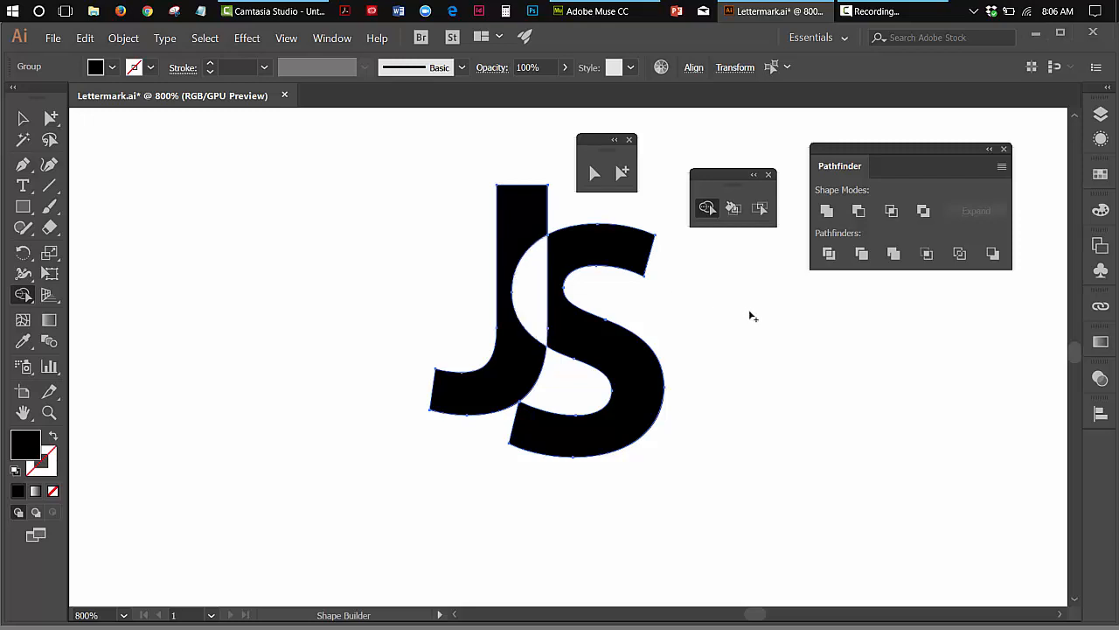
pyautogui.click(23, 118)
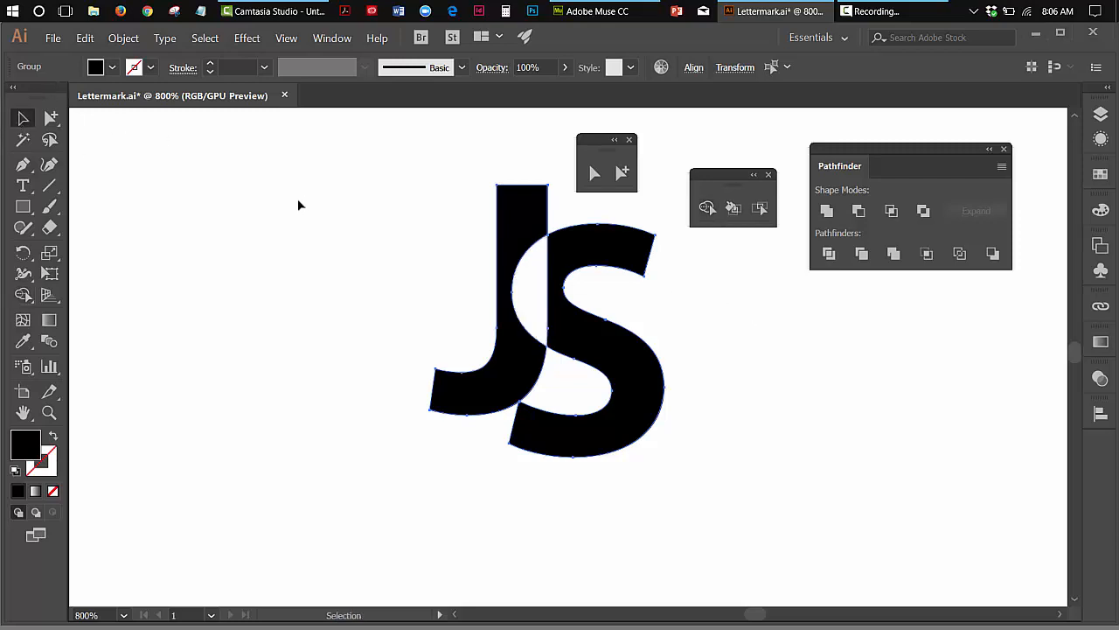
pyautogui.click(298, 205)
# Fill the J and S lettermark with bright red and deselect it
pyautogui.click(633, 253)
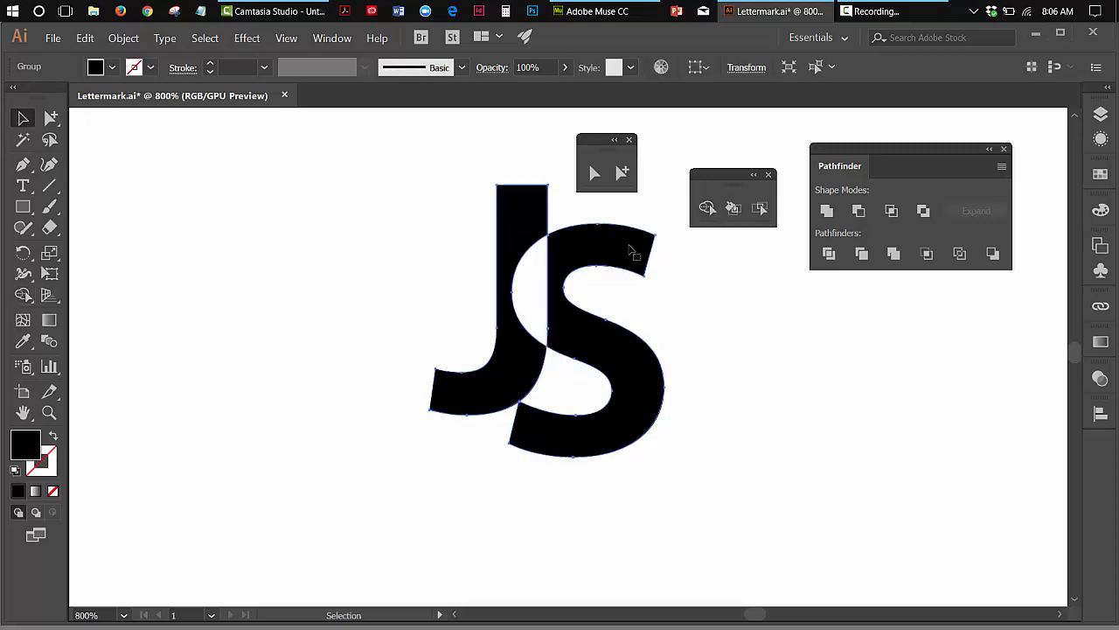
pyautogui.doubleClick(26, 446)
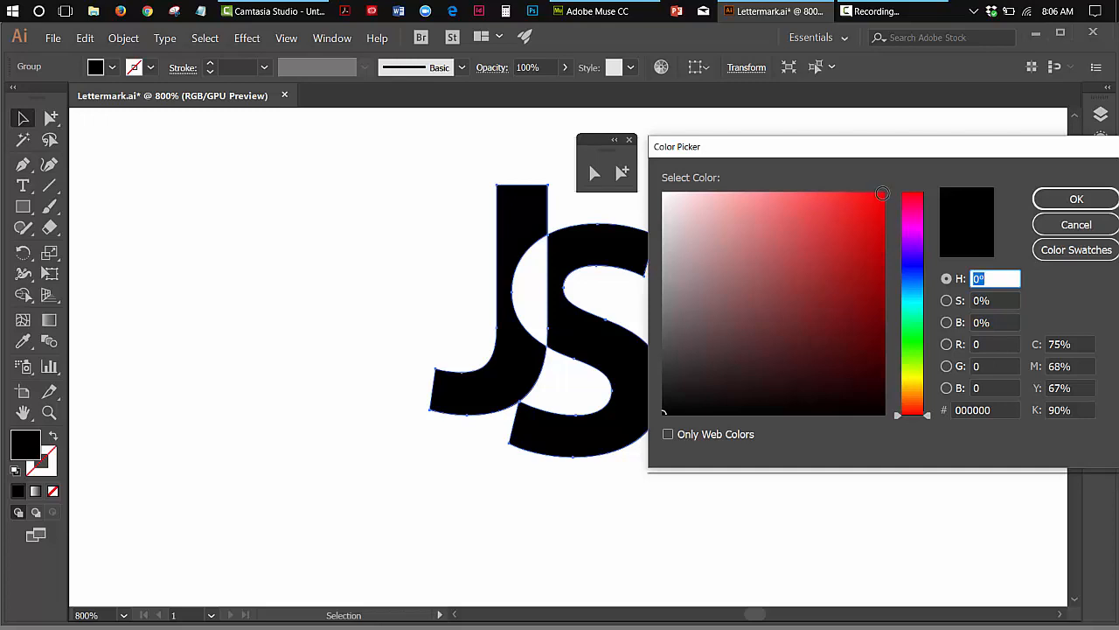
pyautogui.click(882, 193)
pyautogui.click(1097, 200)
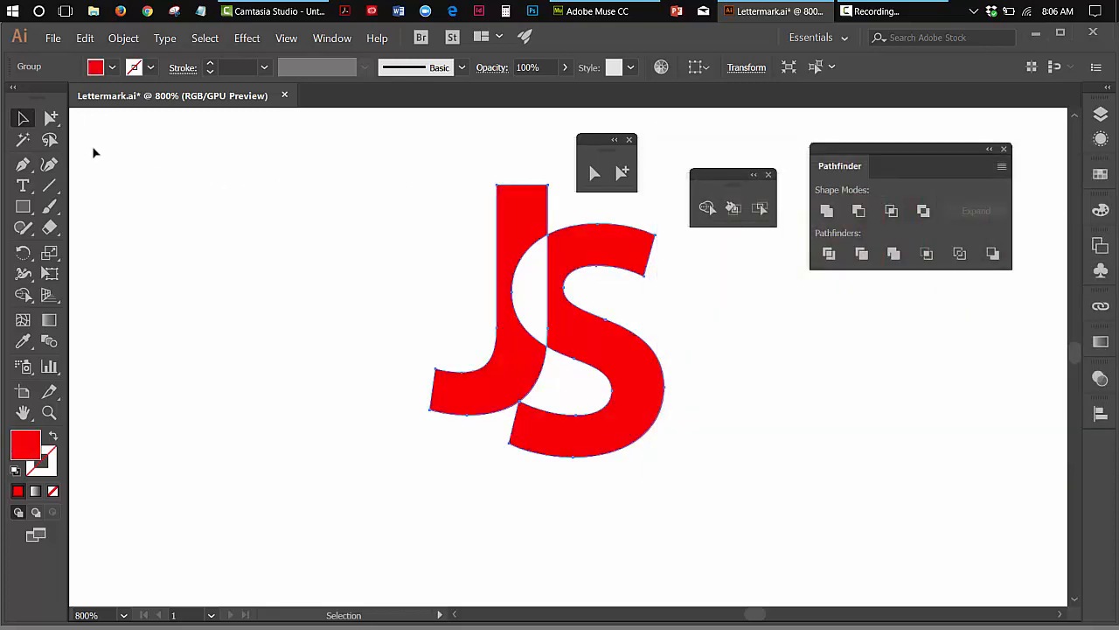
pyautogui.click(743, 382)
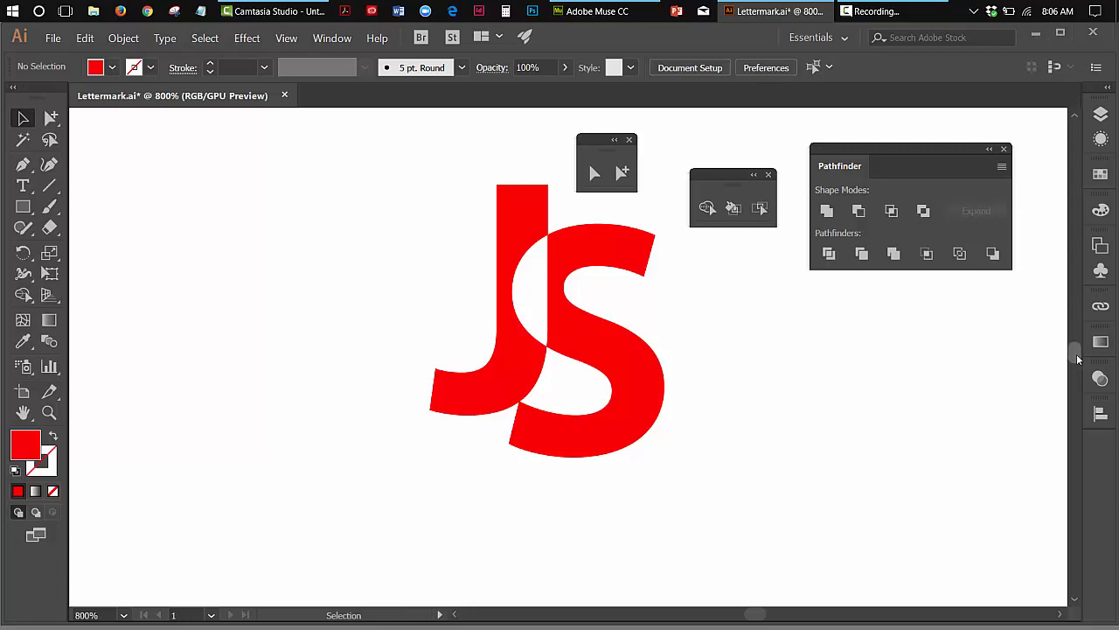
# Fit the artboard in the window and zoom in on the black SJ and red JS lettermarks
pyautogui.scroll(3, 1078, 354)
pyautogui.scroll(5, 1076, 358)
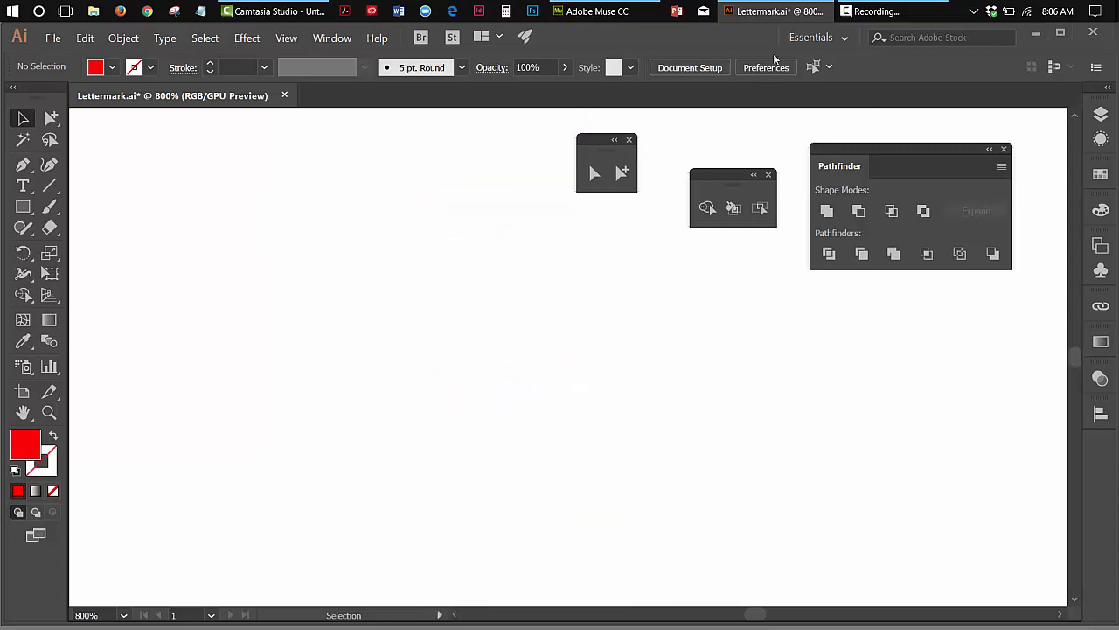
pyautogui.click(331, 40)
pyautogui.moveTo(287, 40)
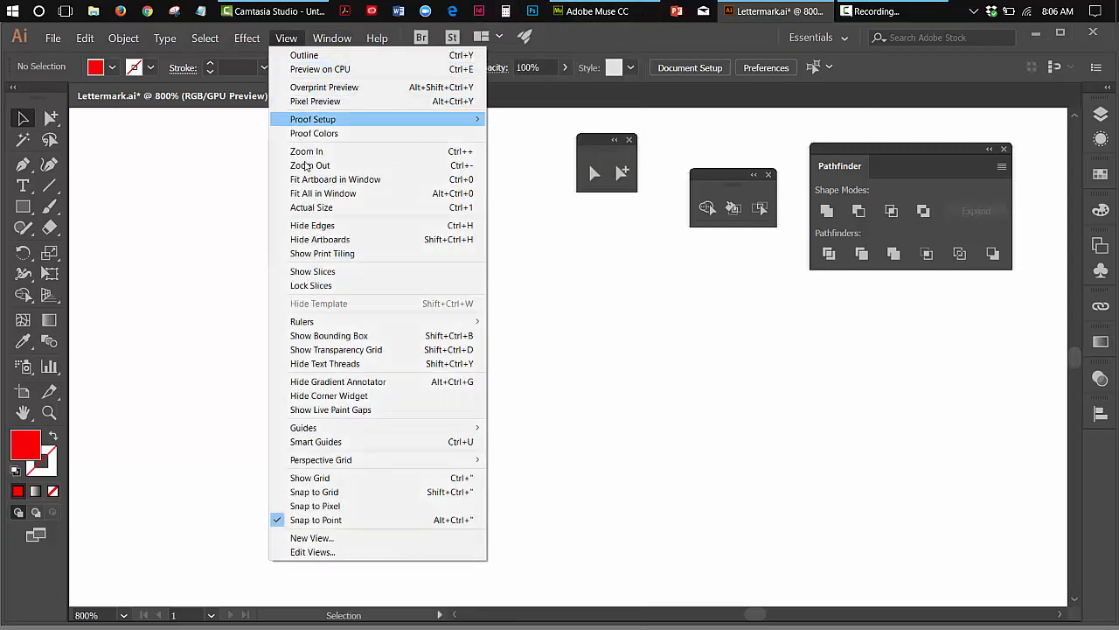
pyautogui.click(307, 180)
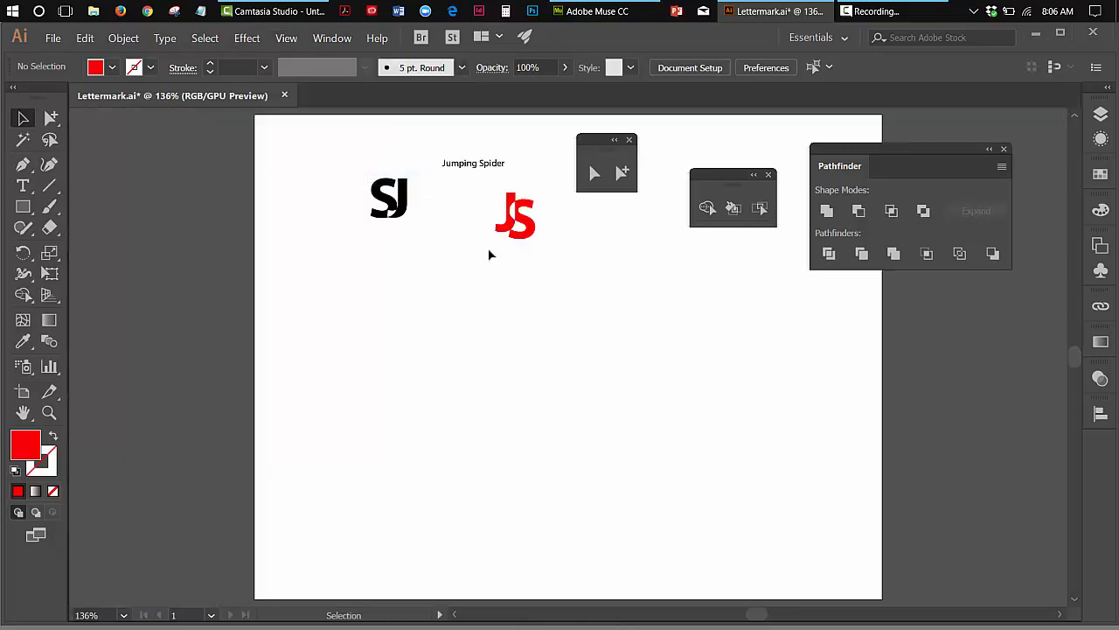
pyautogui.click(49, 414)
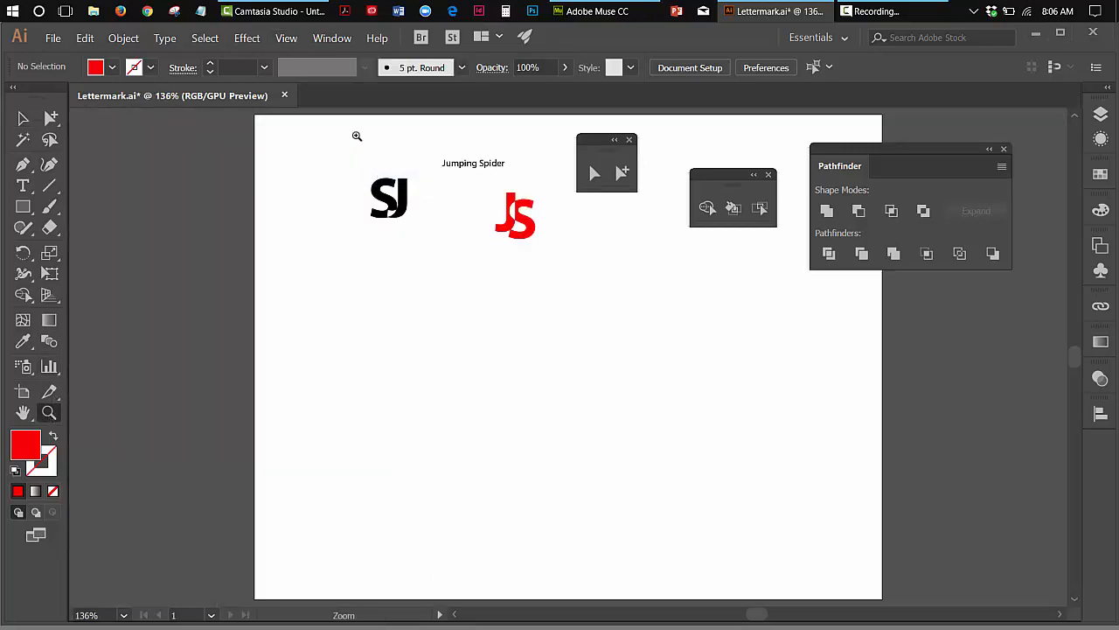
pyautogui.moveTo(357, 136); pyautogui.dragTo(520, 207)
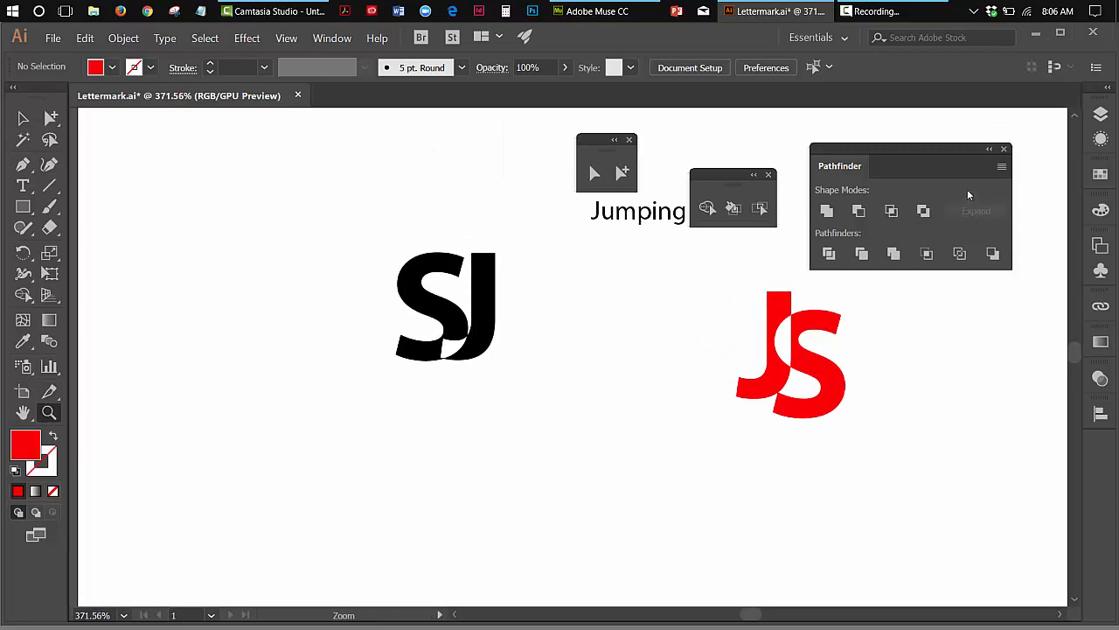
# Move the Pathfinder panel and both floating tool panels clear of the lettermarks and the Jumping Spider text
pyautogui.moveTo(917, 155); pyautogui.dragTo(975, 120)
pyautogui.moveTo(723, 174); pyautogui.dragTo(965, 305)
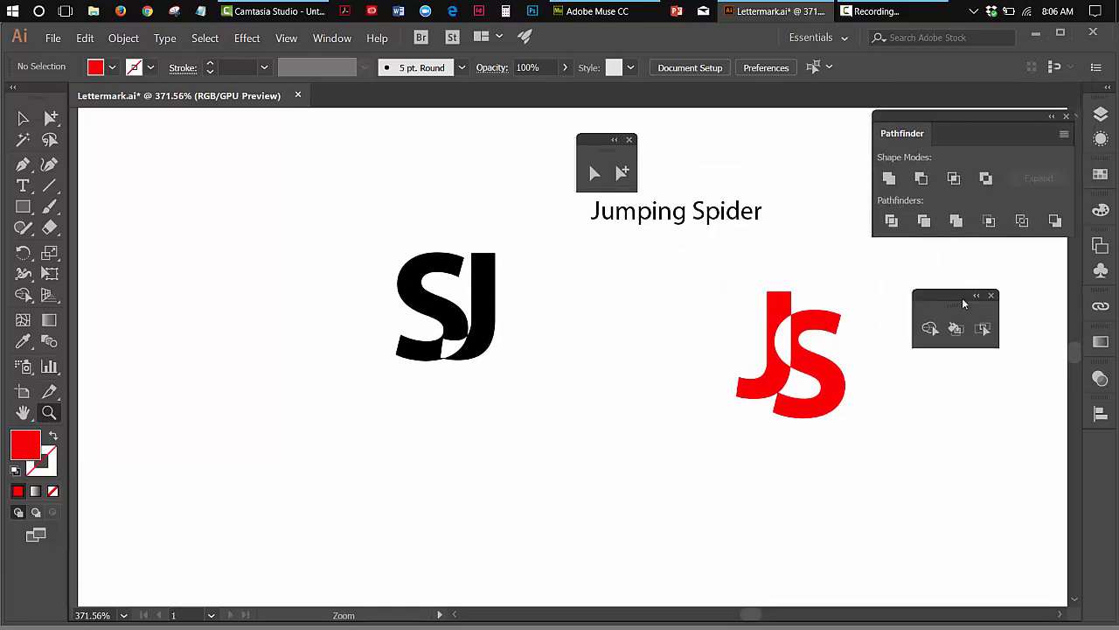
pyautogui.moveTo(600, 147); pyautogui.dragTo(991, 420)
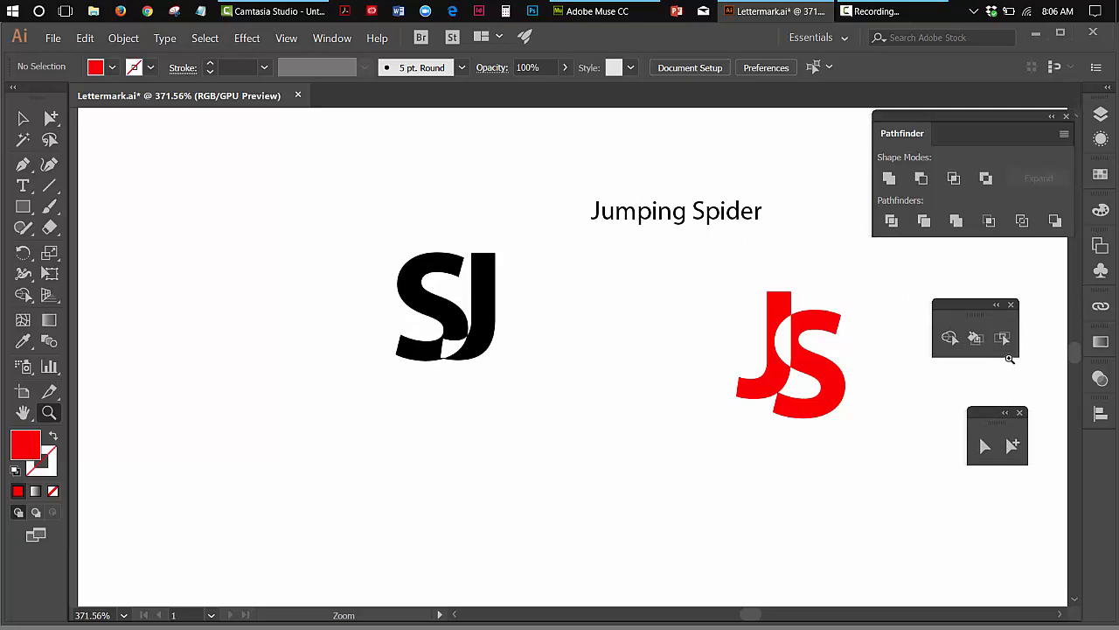
# Move the Jumping Spider text up and toward the SJ lettermark, and place a duplicate of it just below
pyautogui.click(18, 121)
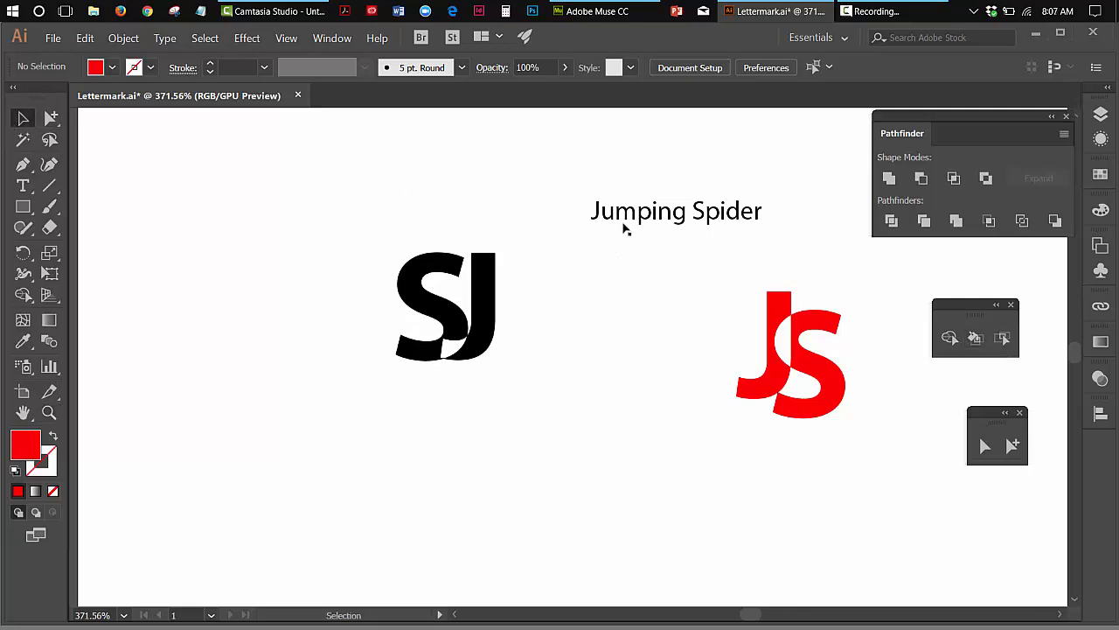
pyautogui.click(624, 220)
pyautogui.moveTo(625, 220); pyautogui.dragTo(591, 205)
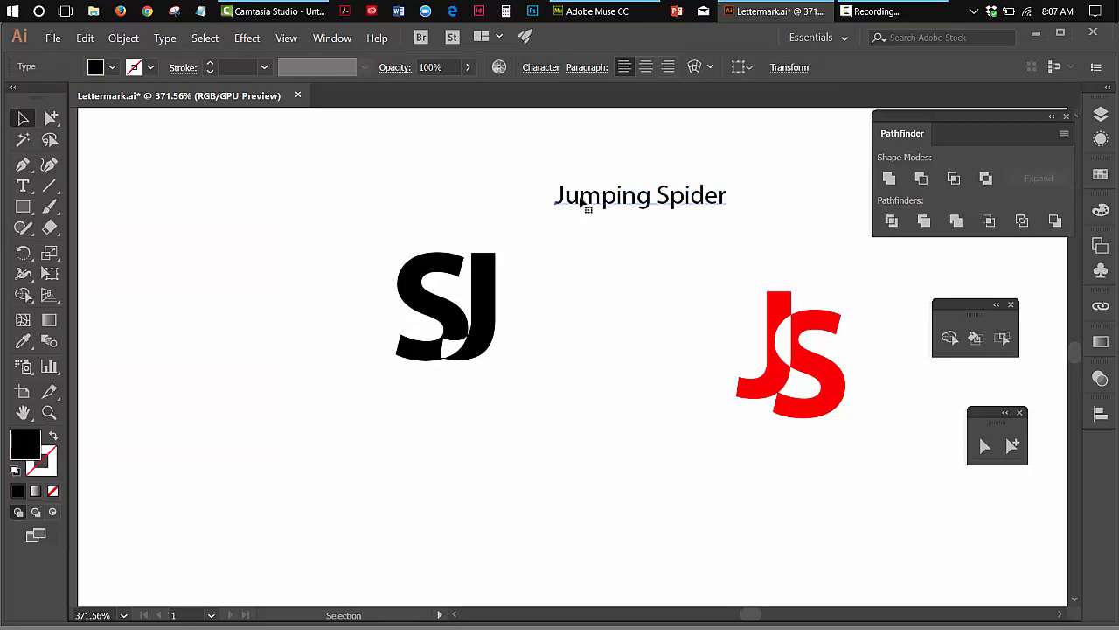
pyautogui.moveTo(583, 201)
pyautogui.mouseDown()
pyautogui.moveTo(592, 249)
pyautogui.moveTo(575, 194)
pyautogui.mouseUp()
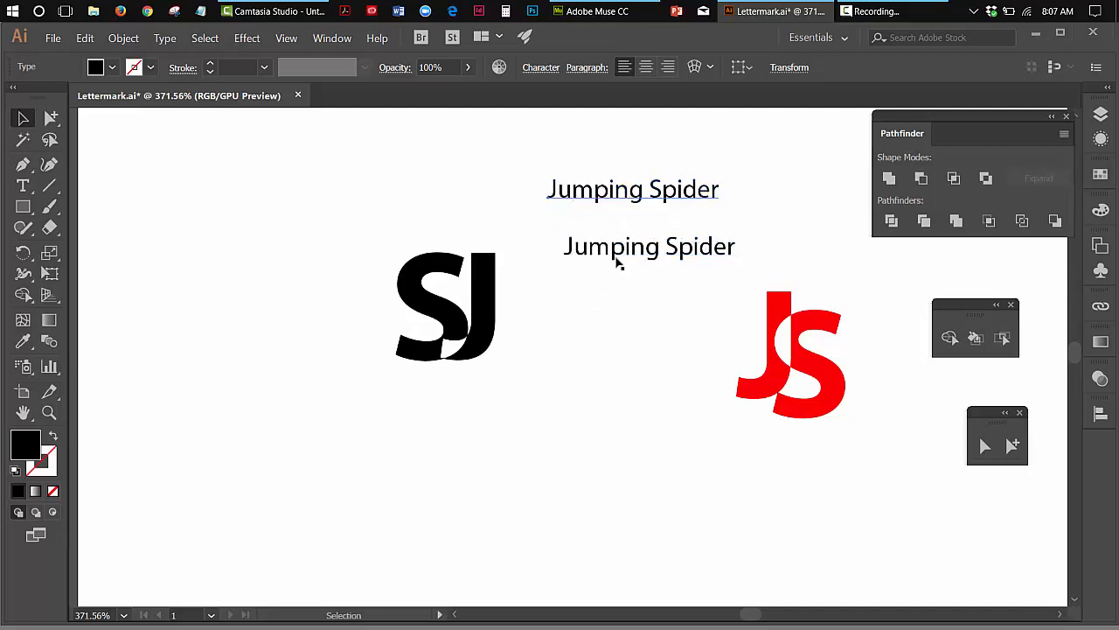
# Convert the lower Jumping Spider text to outlines, leaving the upper copy as live type, and deselect it
pyautogui.click(618, 262)
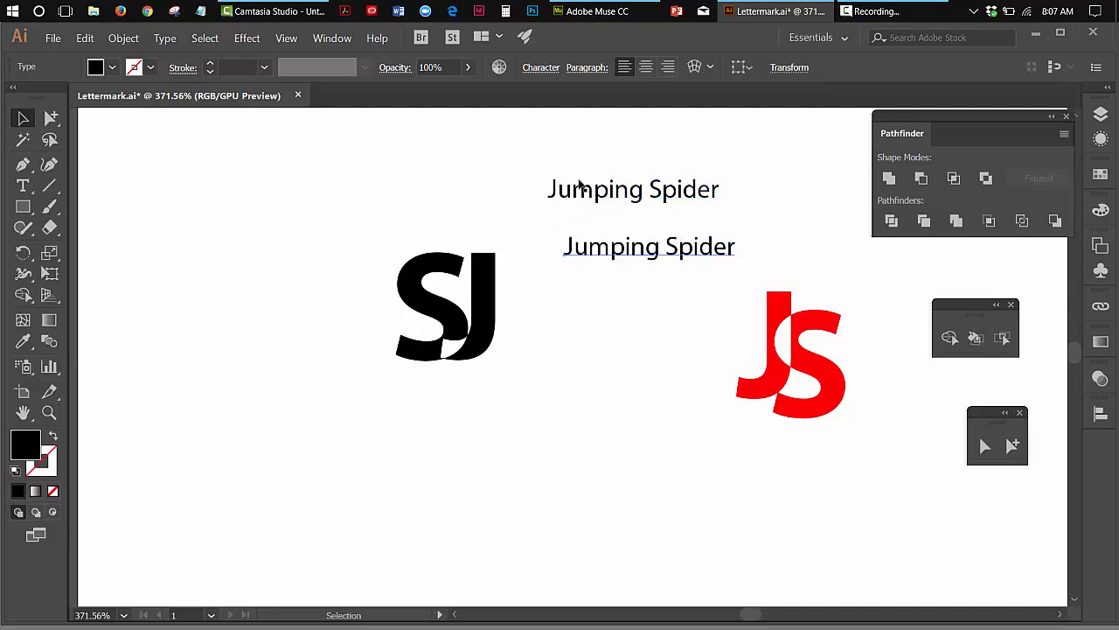
pyautogui.click(573, 201)
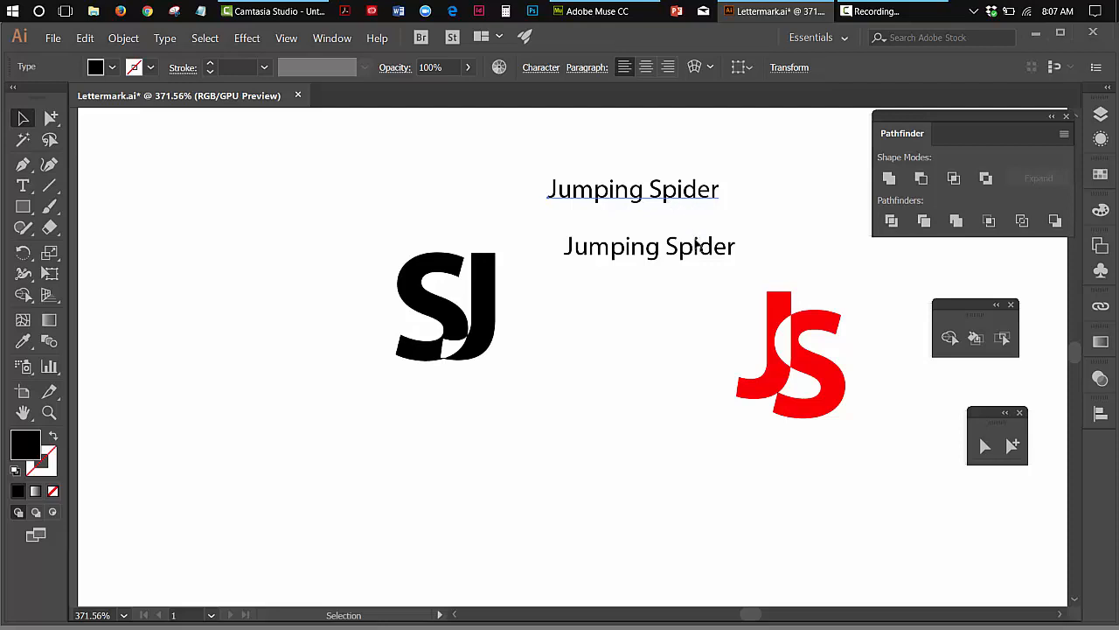
pyautogui.click(696, 249)
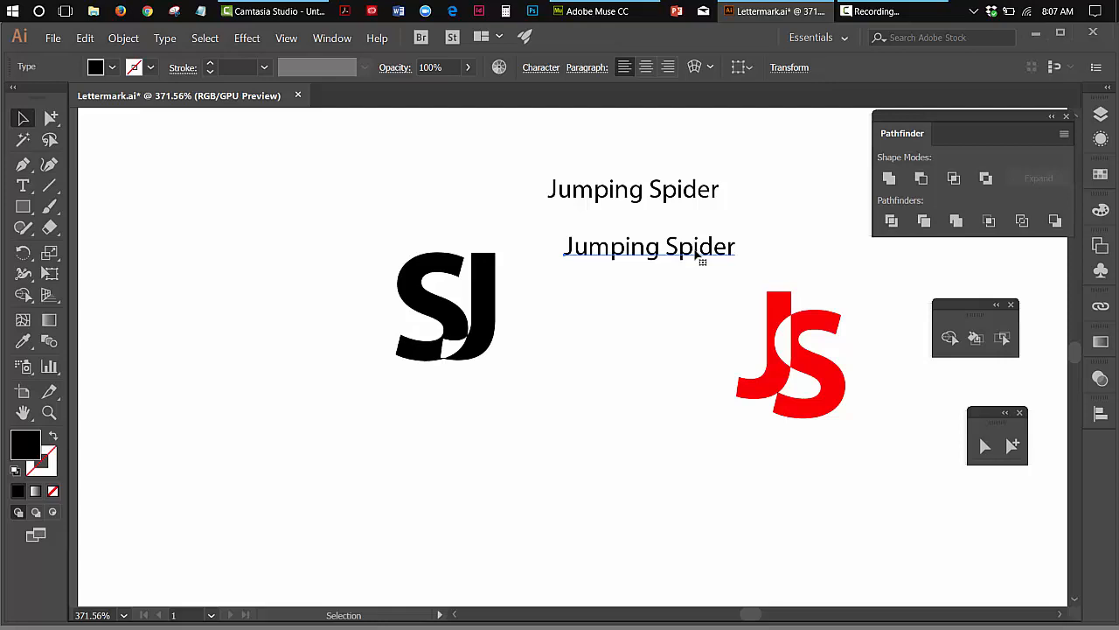
pyautogui.click(165, 39)
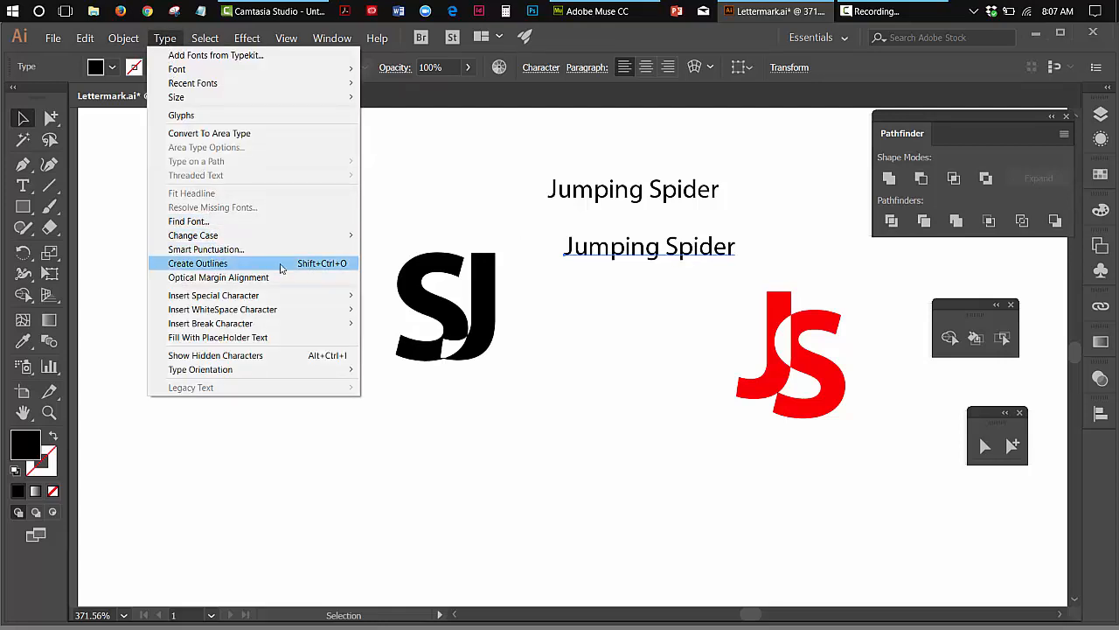
pyautogui.click(325, 265)
pyautogui.click(668, 283)
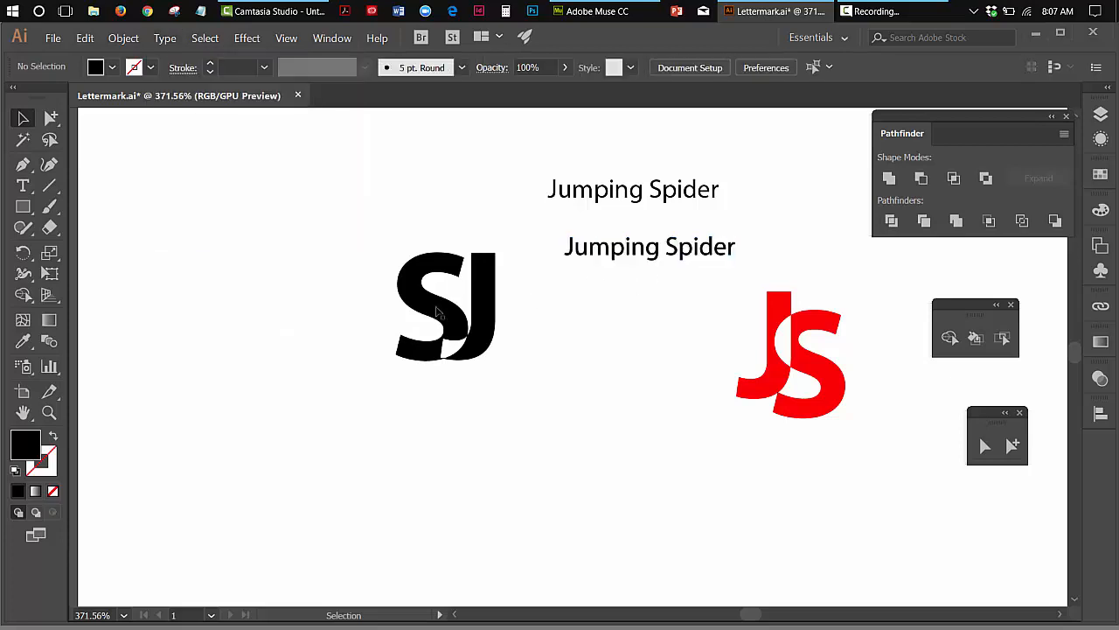
# Zoom in on both Jumping Spider texts and select them together to compare the live type with the outlined copy
pyautogui.click(49, 412)
pyautogui.moveTo(507, 151); pyautogui.dragTo(646, 254)
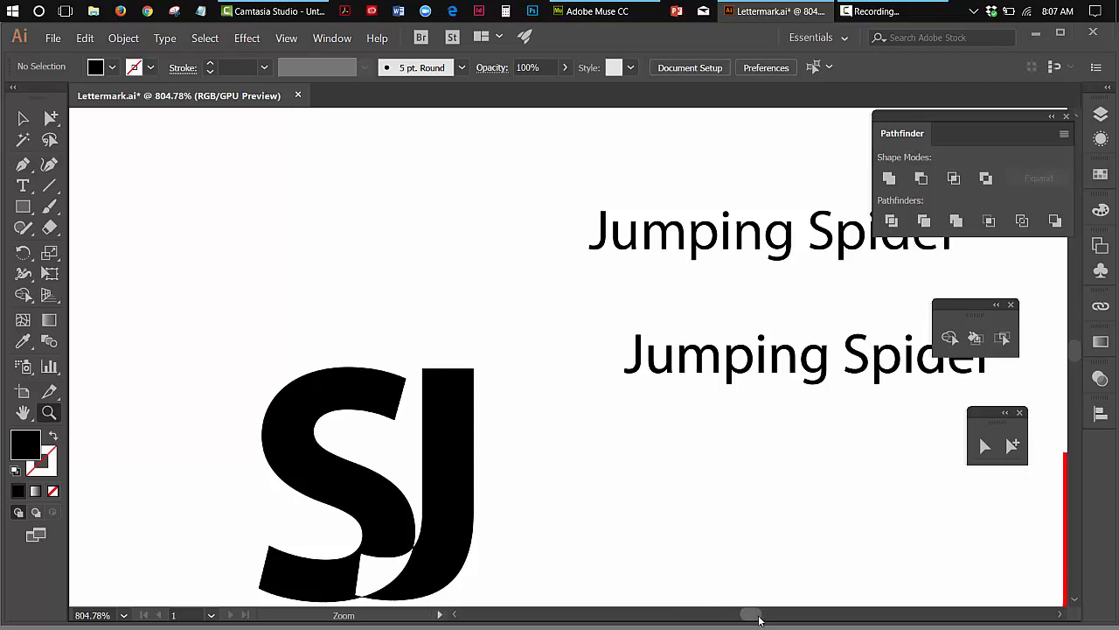
pyautogui.moveTo(758, 619); pyautogui.dragTo(760, 619)
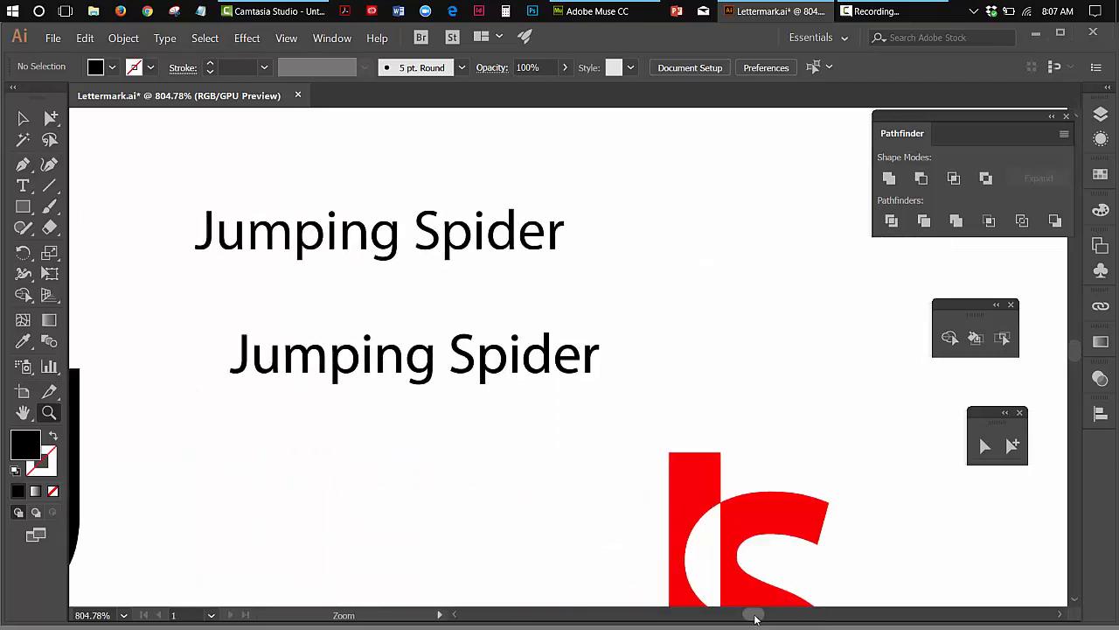
pyautogui.click(23, 118)
pyautogui.moveTo(231, 184); pyautogui.dragTo(502, 401)
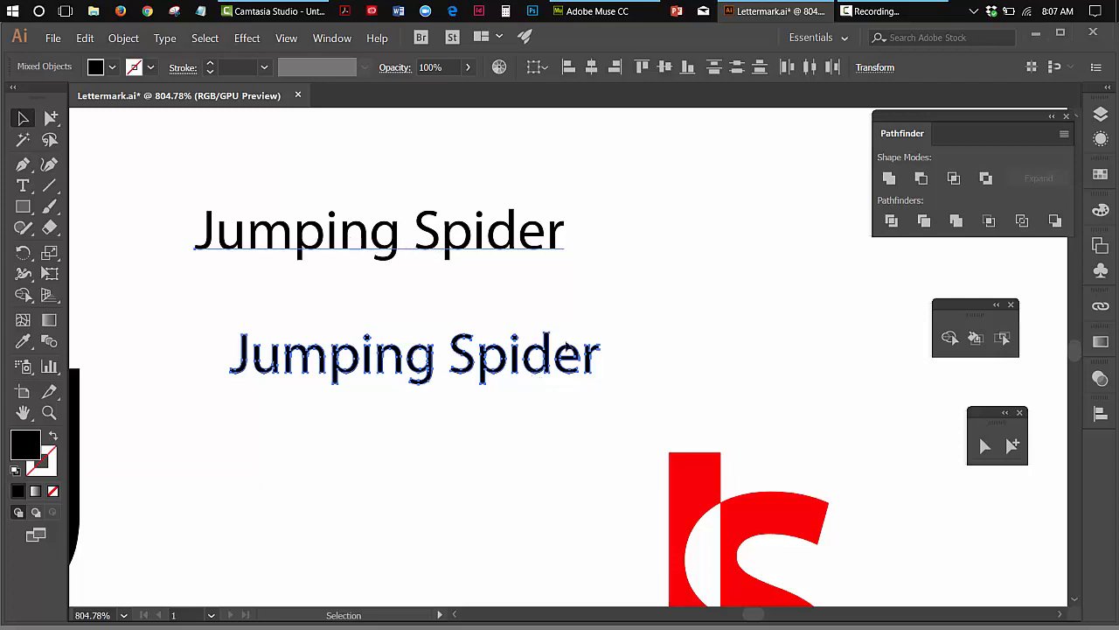
pyautogui.click(627, 291)
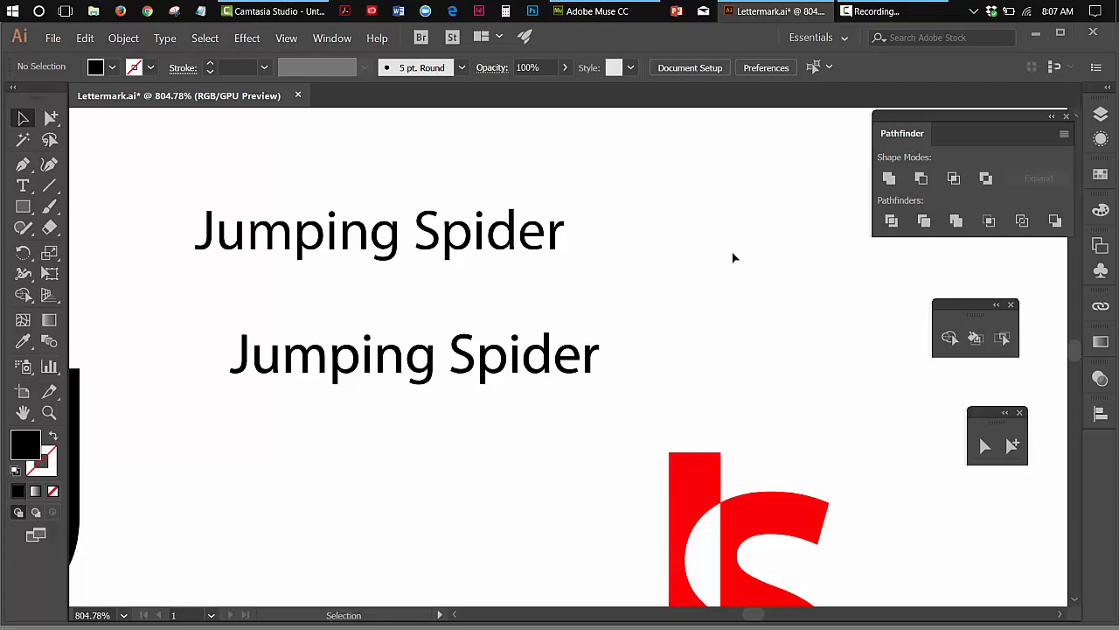
pyautogui.click(870, 11)
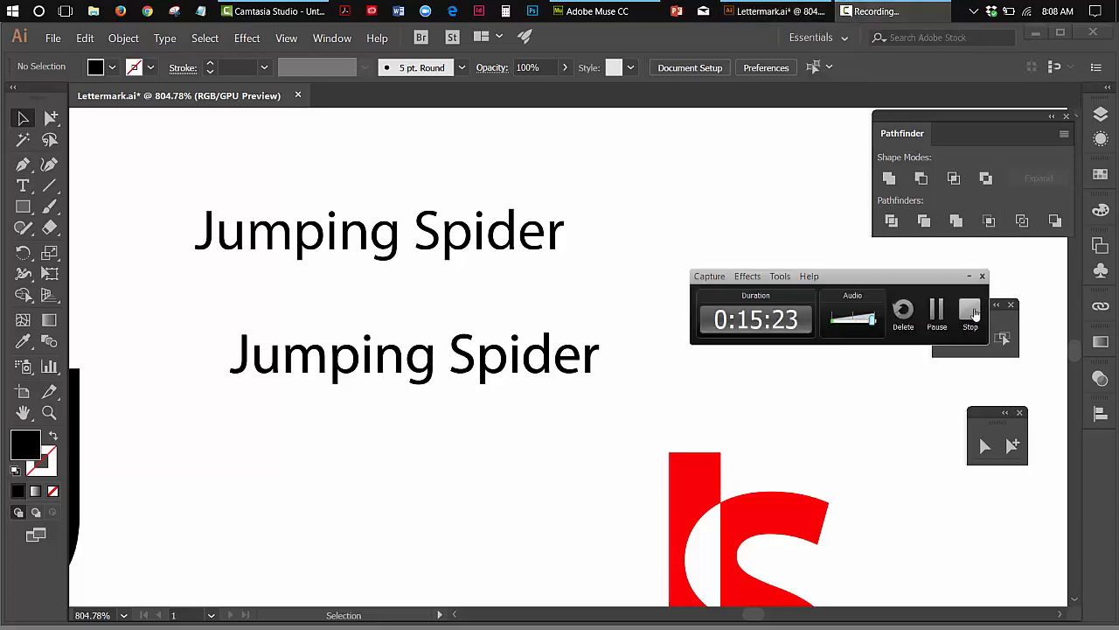